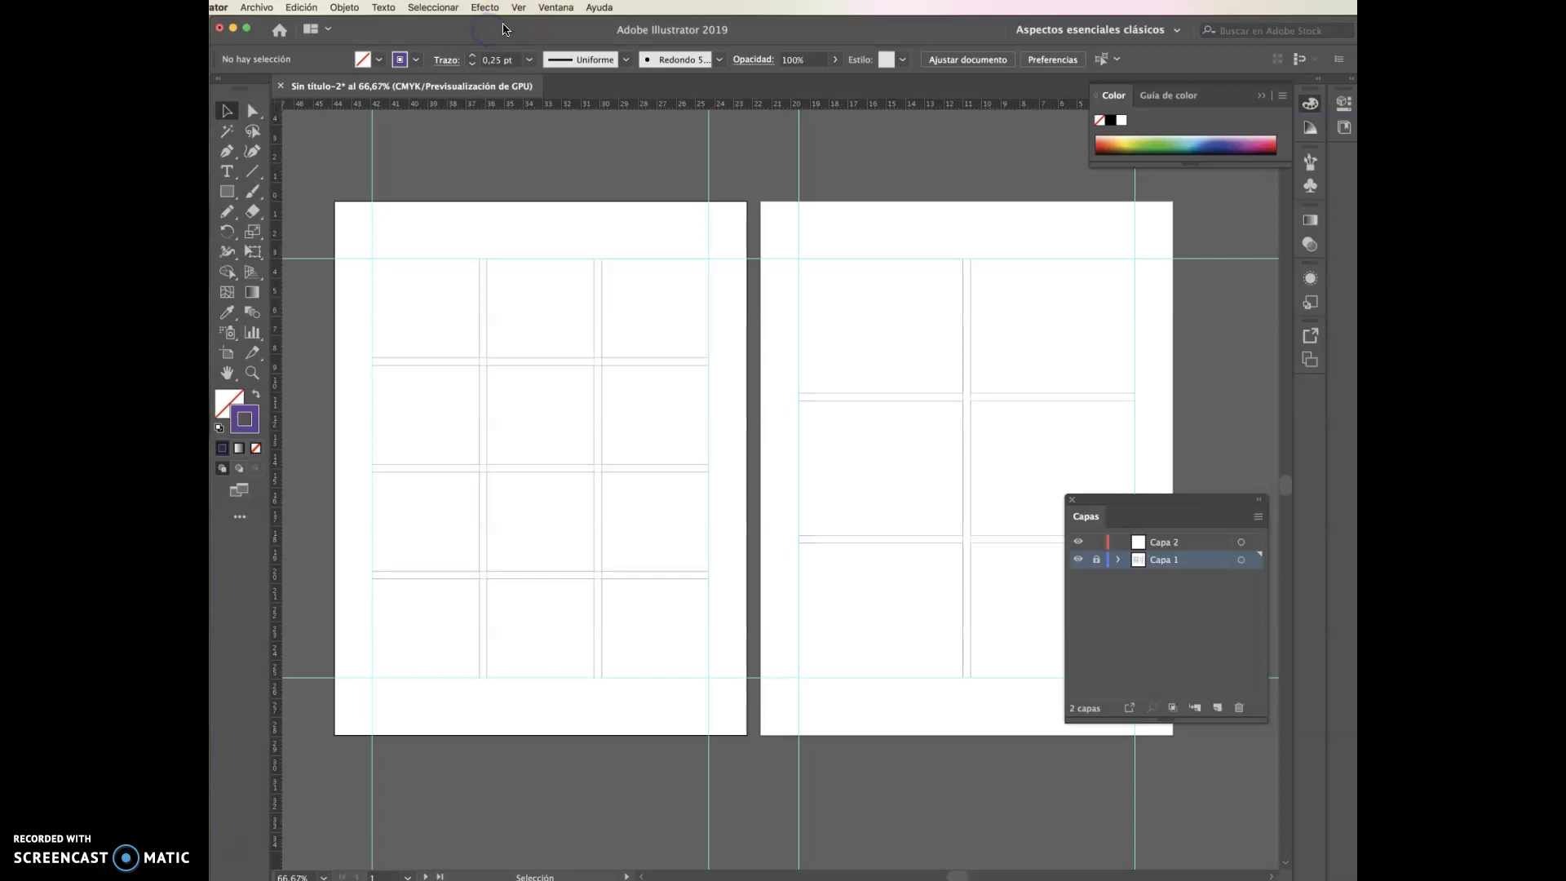
- Show the Carácter text settings and detach them from their group as a separate floating window
left_click(546, 10)
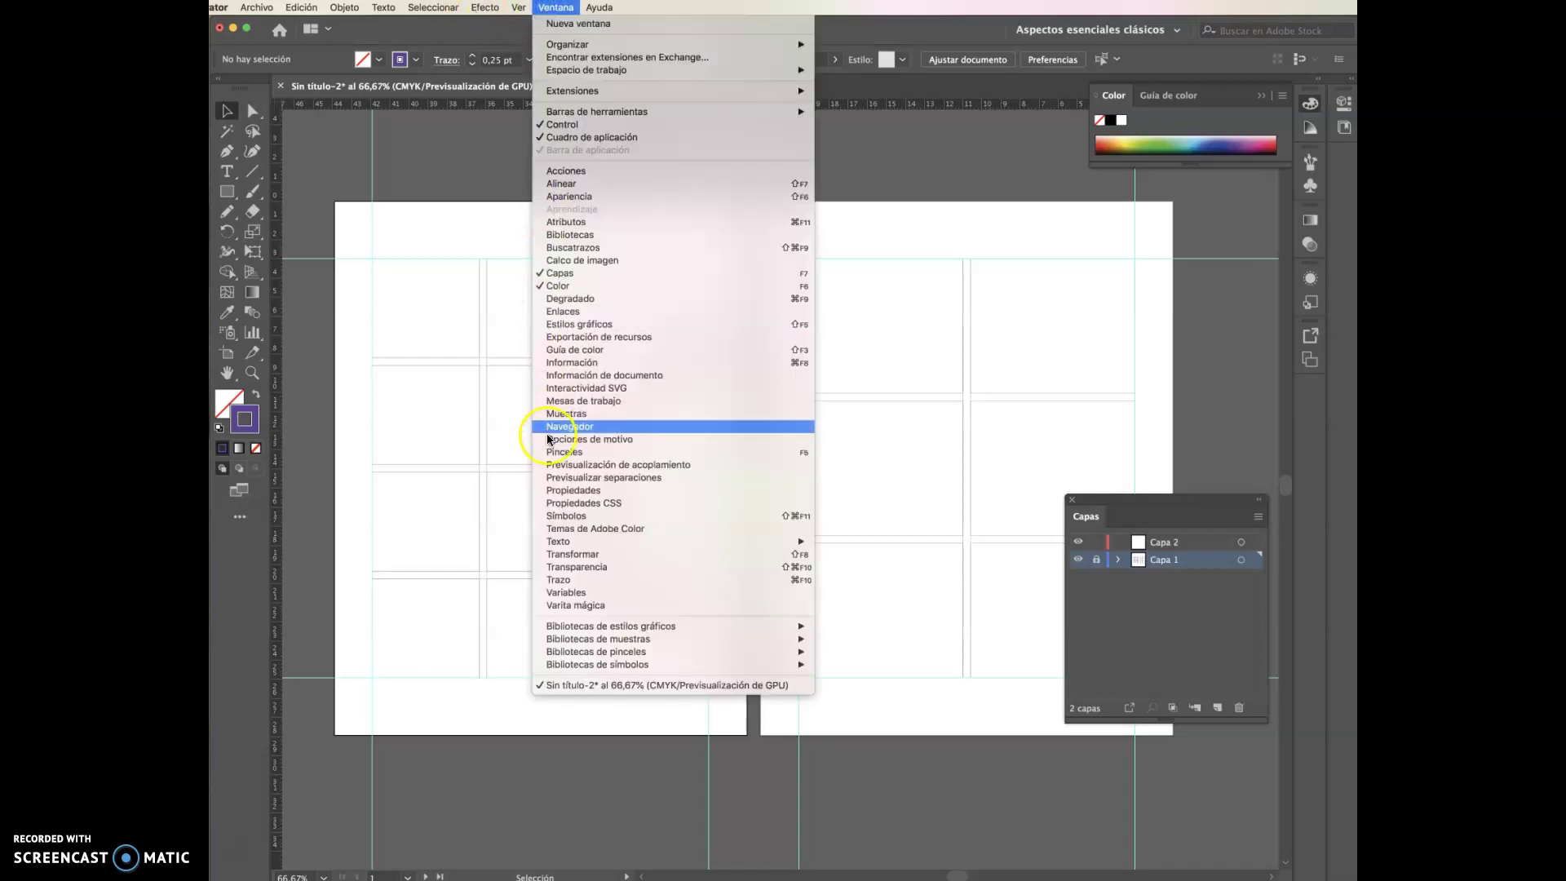
mouse_move(589, 543)
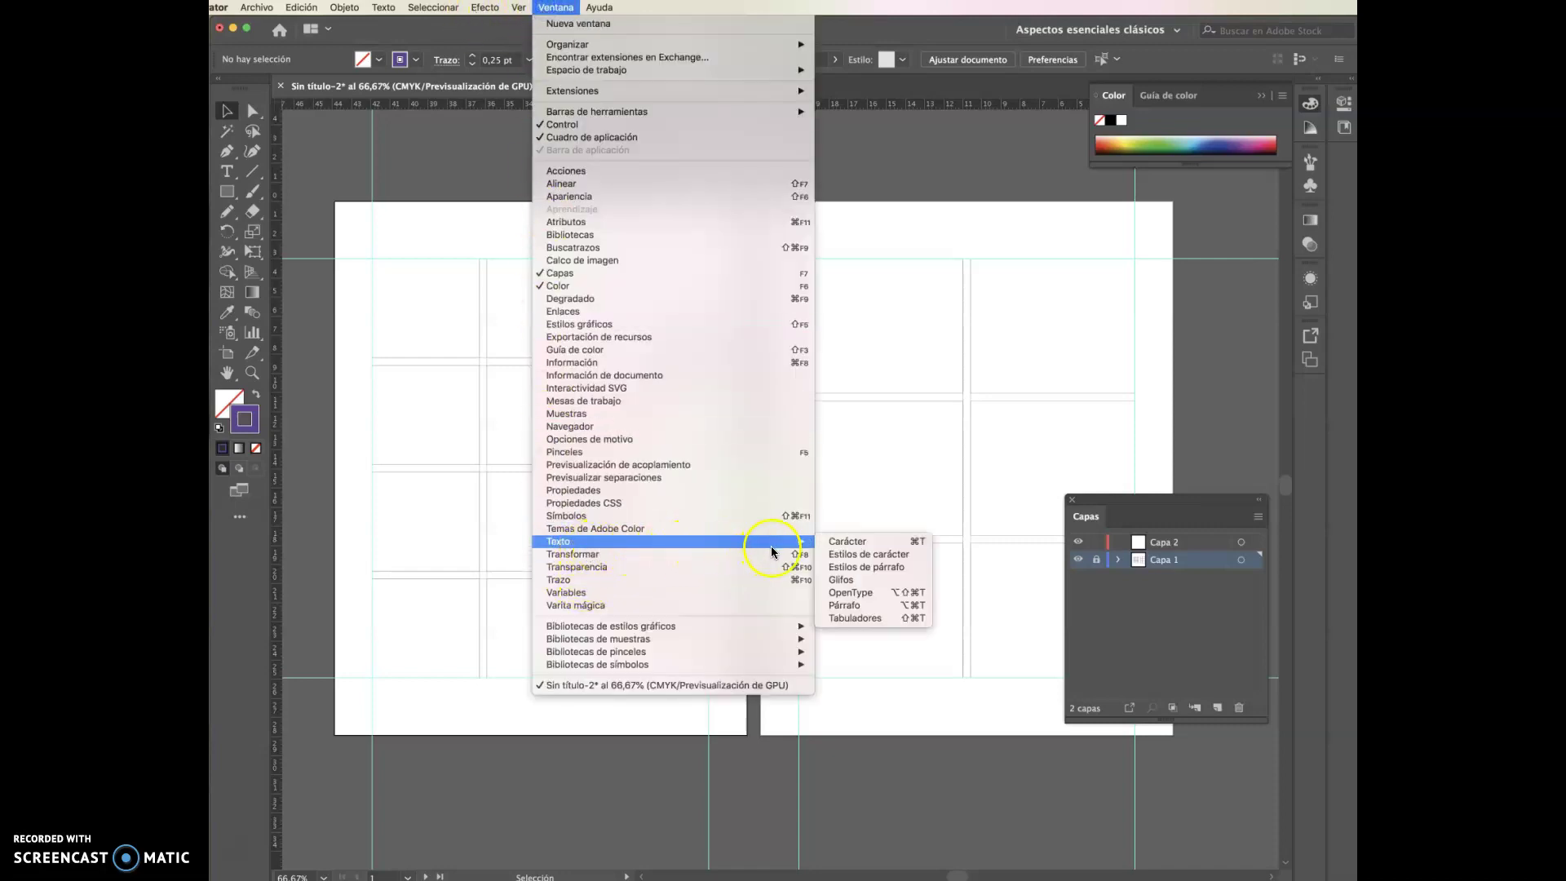
left_click(840, 551)
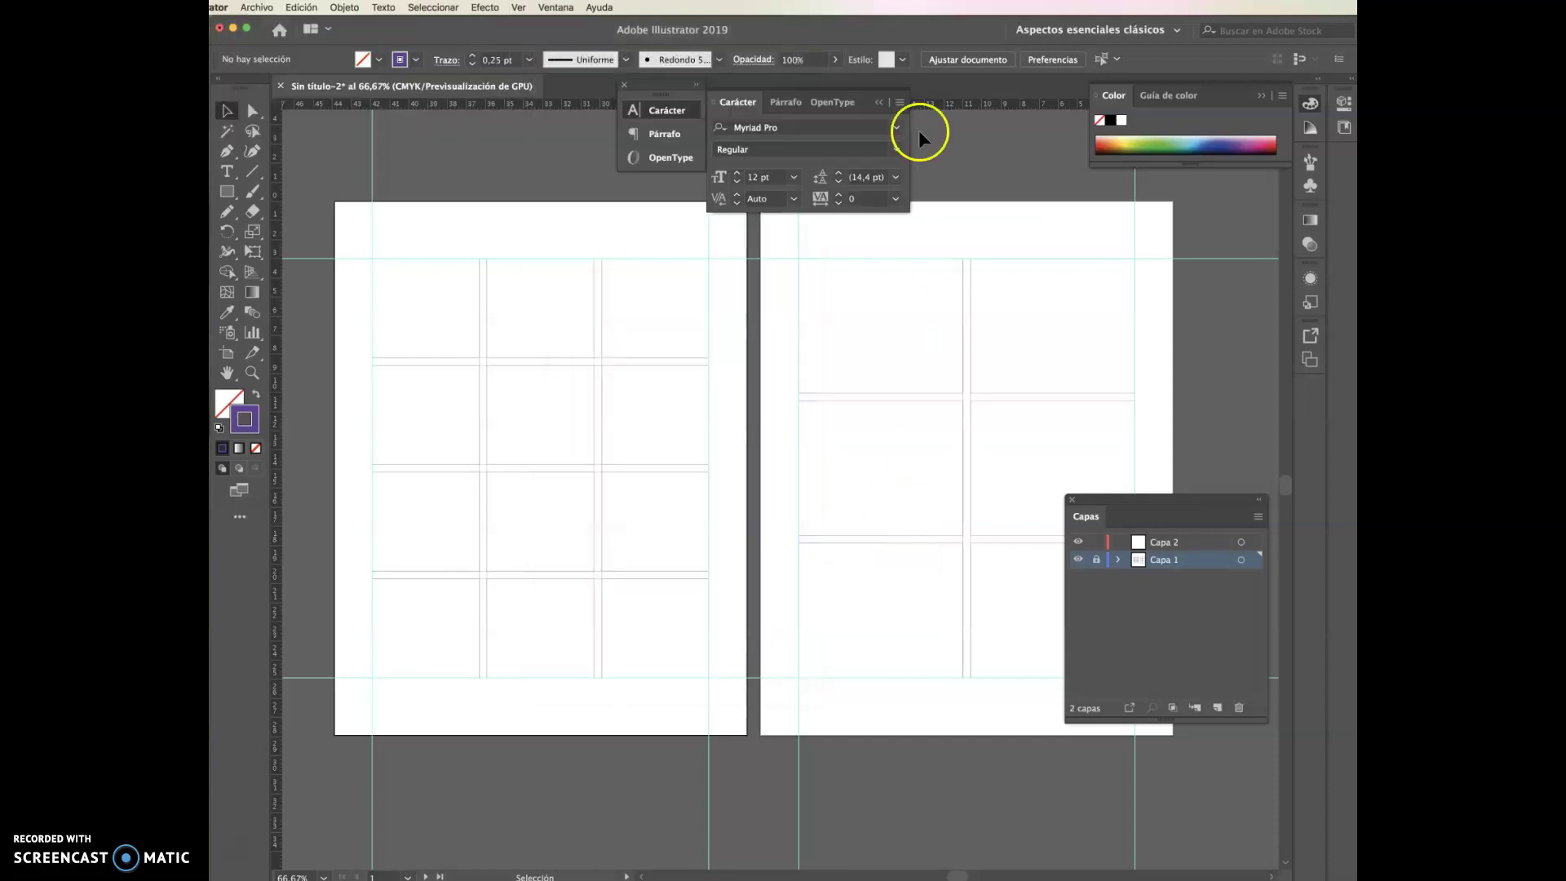
left_click_drag(721, 102, 885, 271)
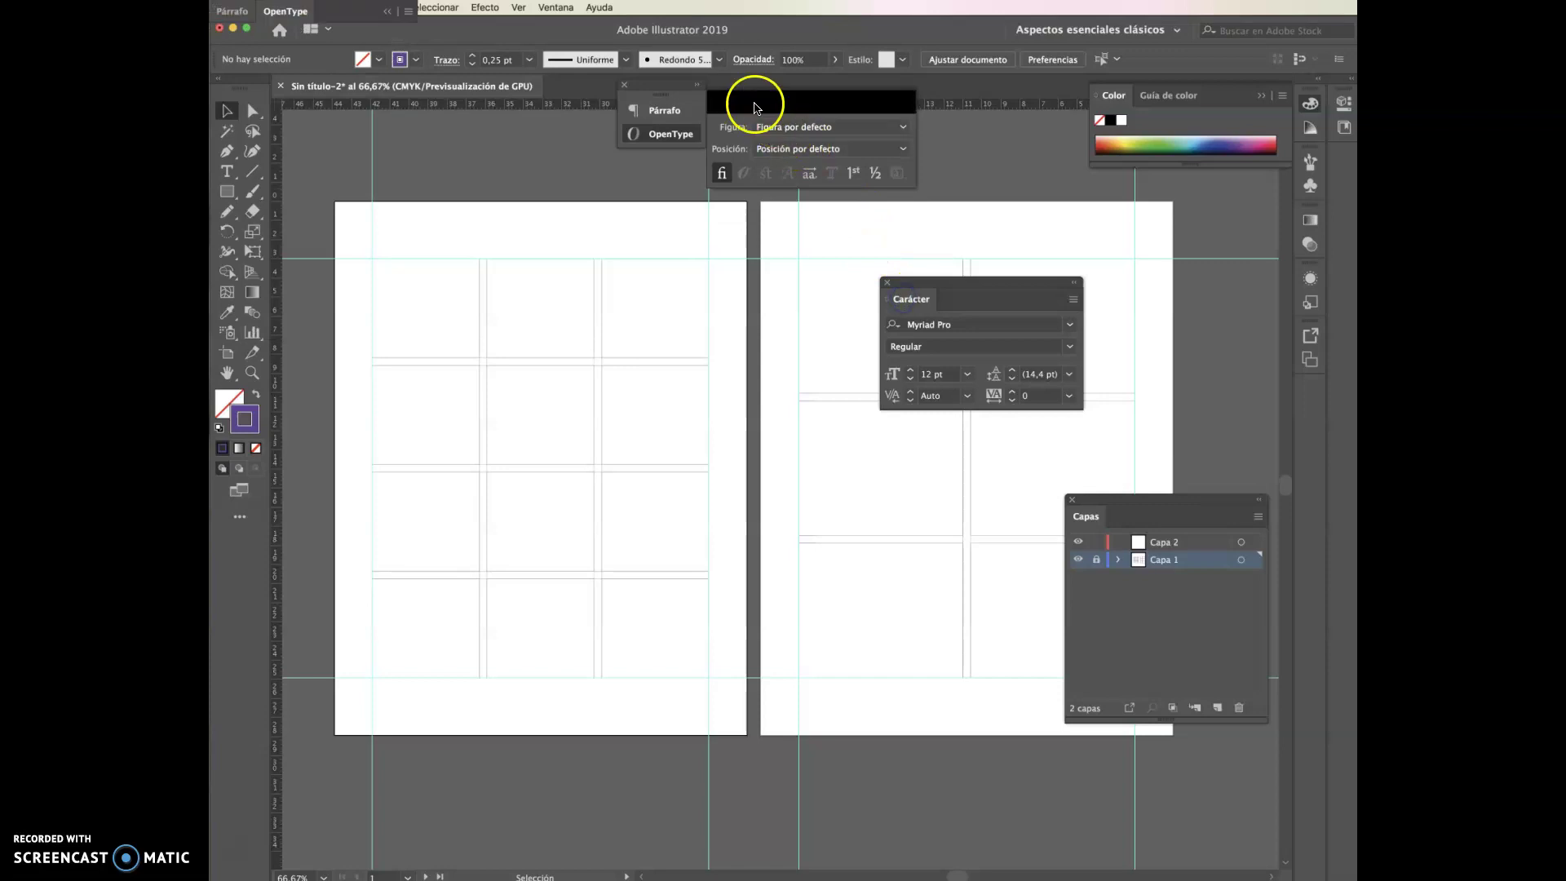
- Group the Párrafo settings with Carácter, close the leftover OpenType group, and arrange the combined window directly above Capas
left_click_drag(739, 100, 961, 298)
left_click_drag(889, 101, 887, 107)
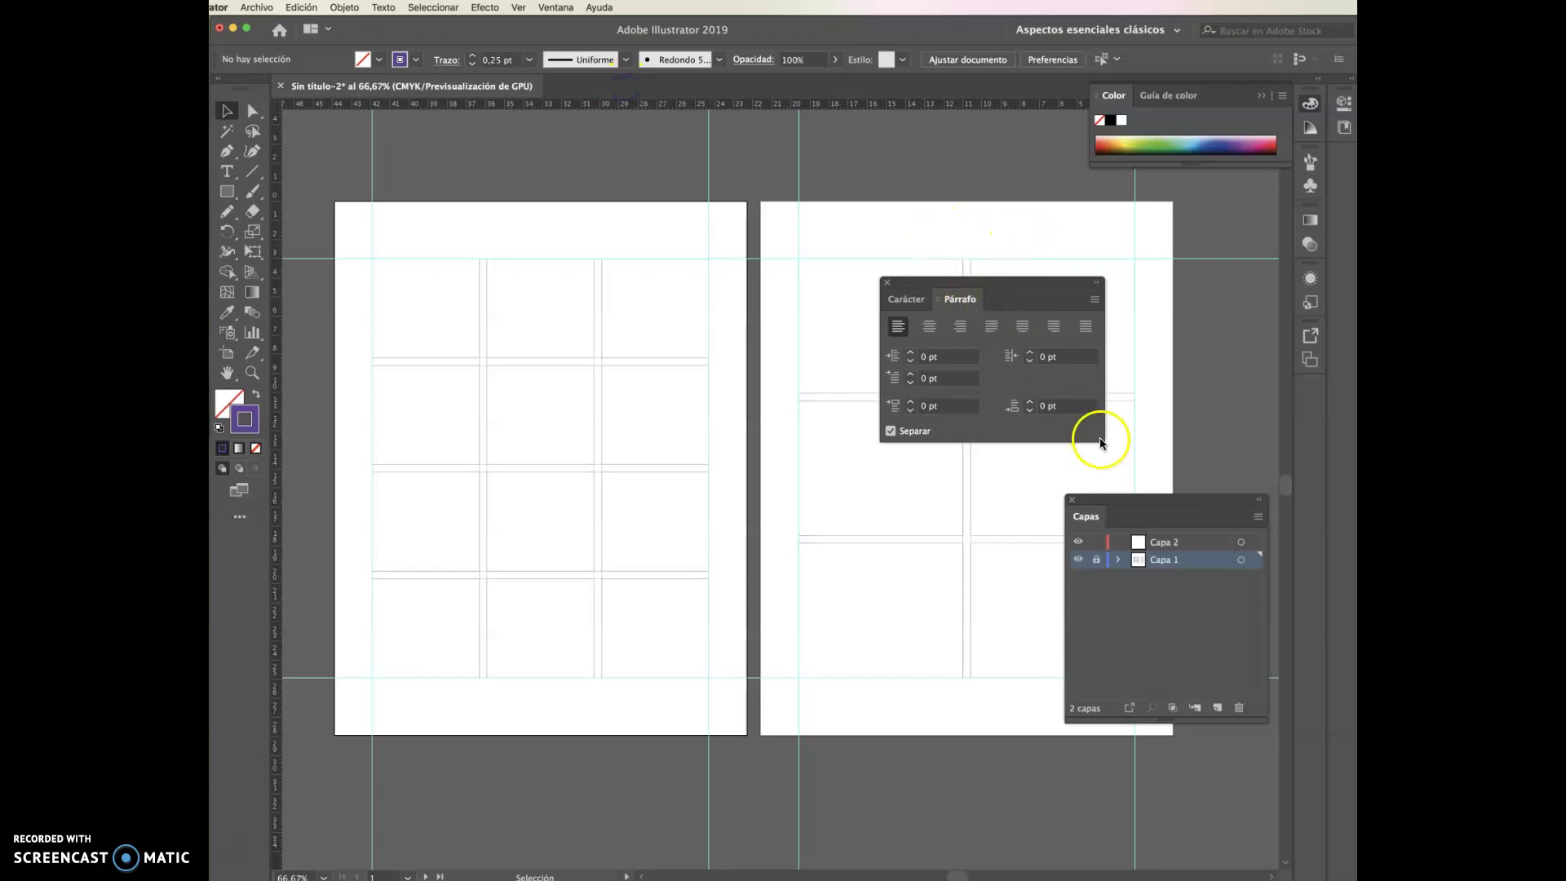
left_click_drag(1040, 288, 1203, 284)
left_click_drag(1118, 503, 1110, 468)
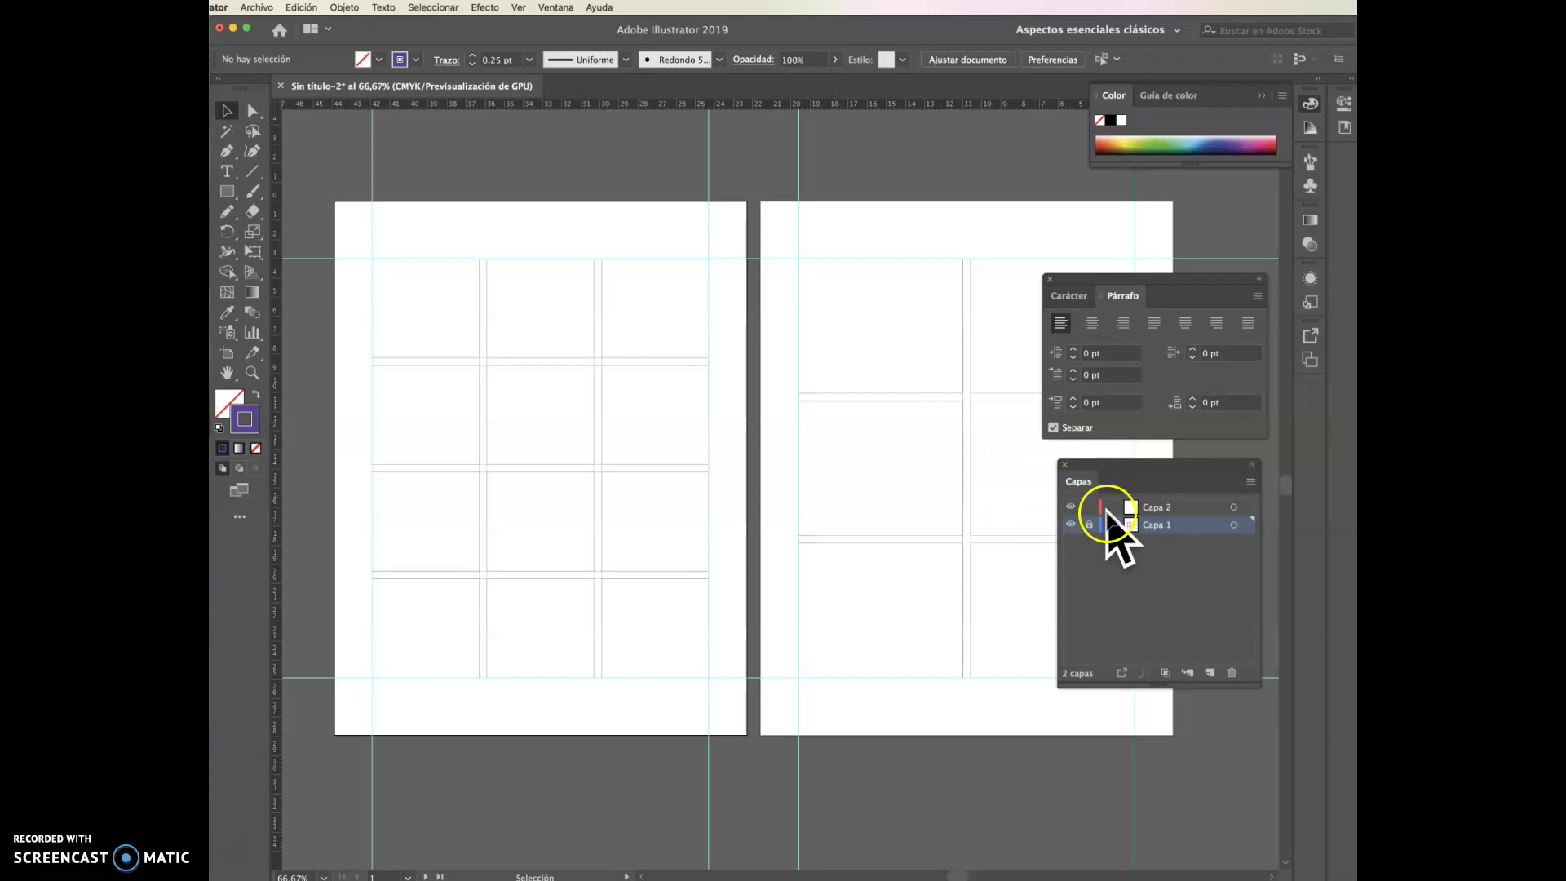
- Try to place text on the locked layer Capa 1 over the first artboard's grid
left_click(253, 373)
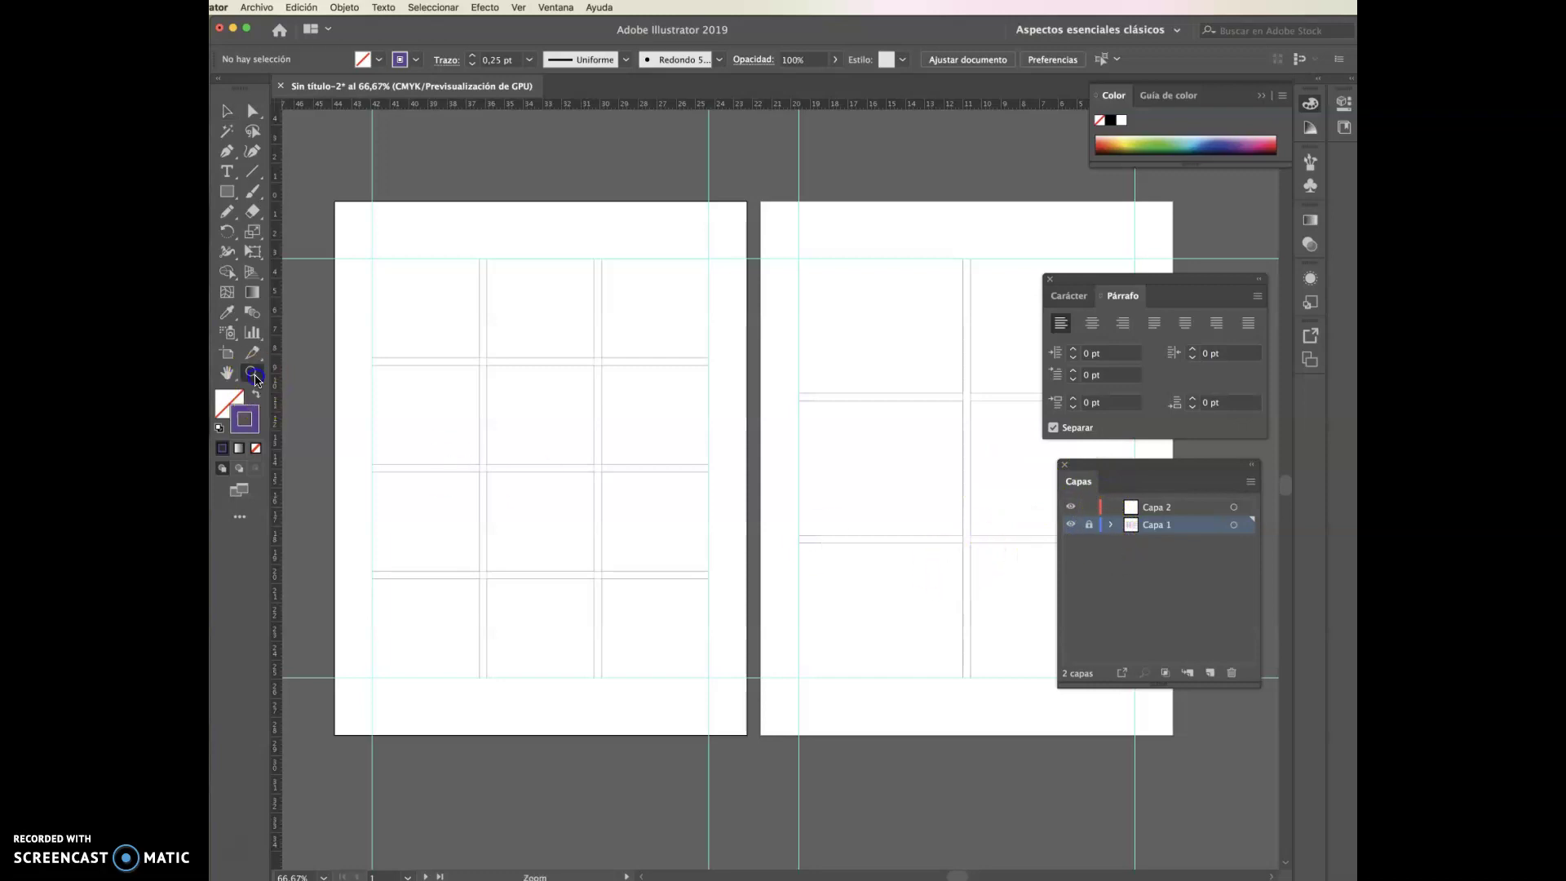
left_click(580, 423)
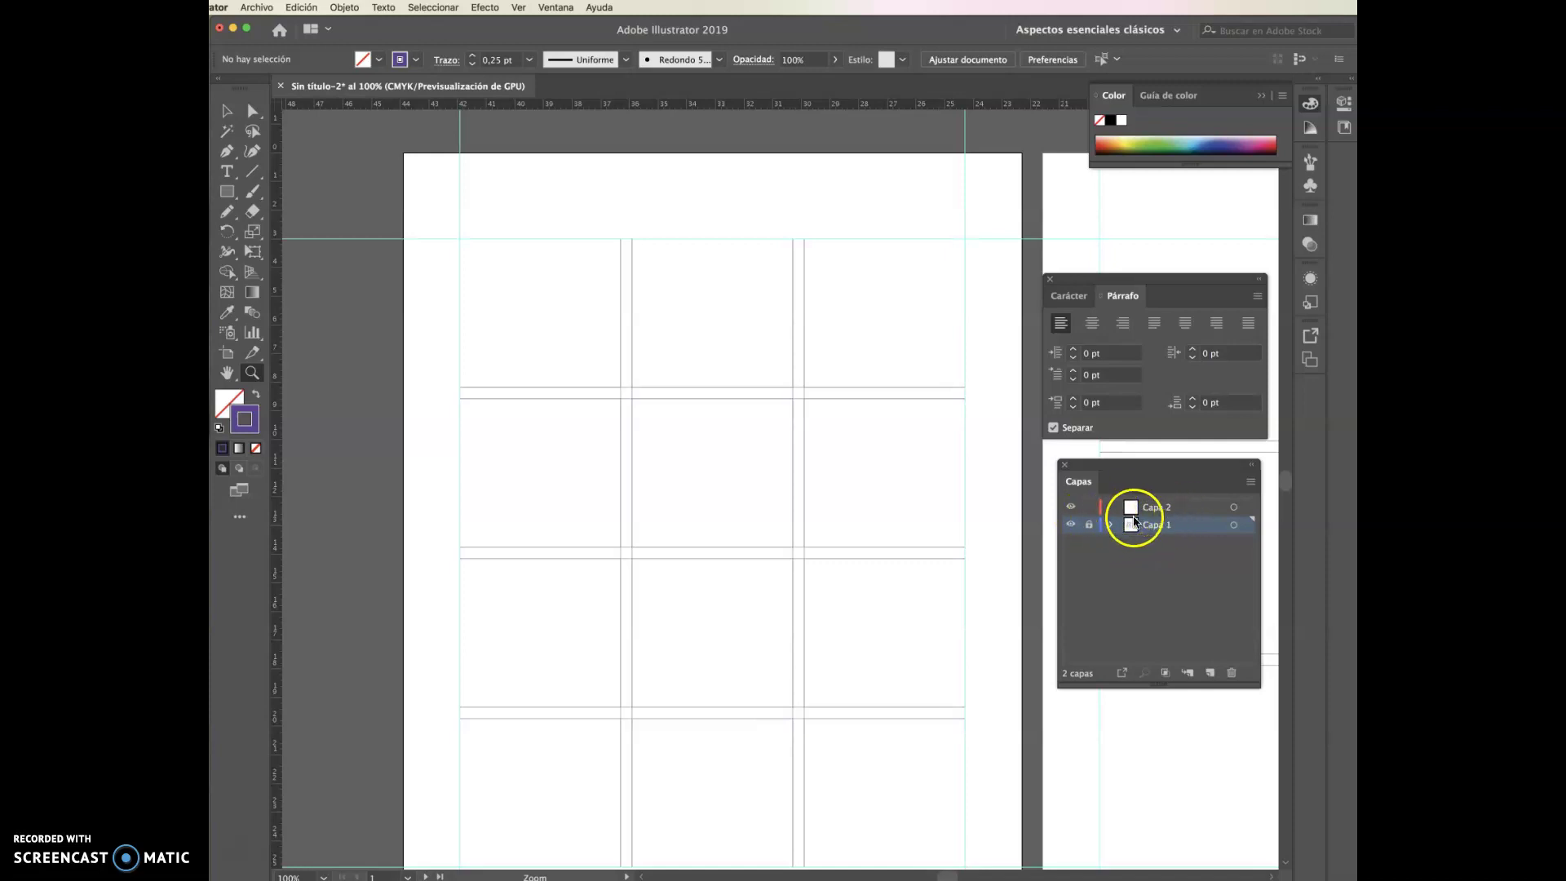
left_click(1176, 513)
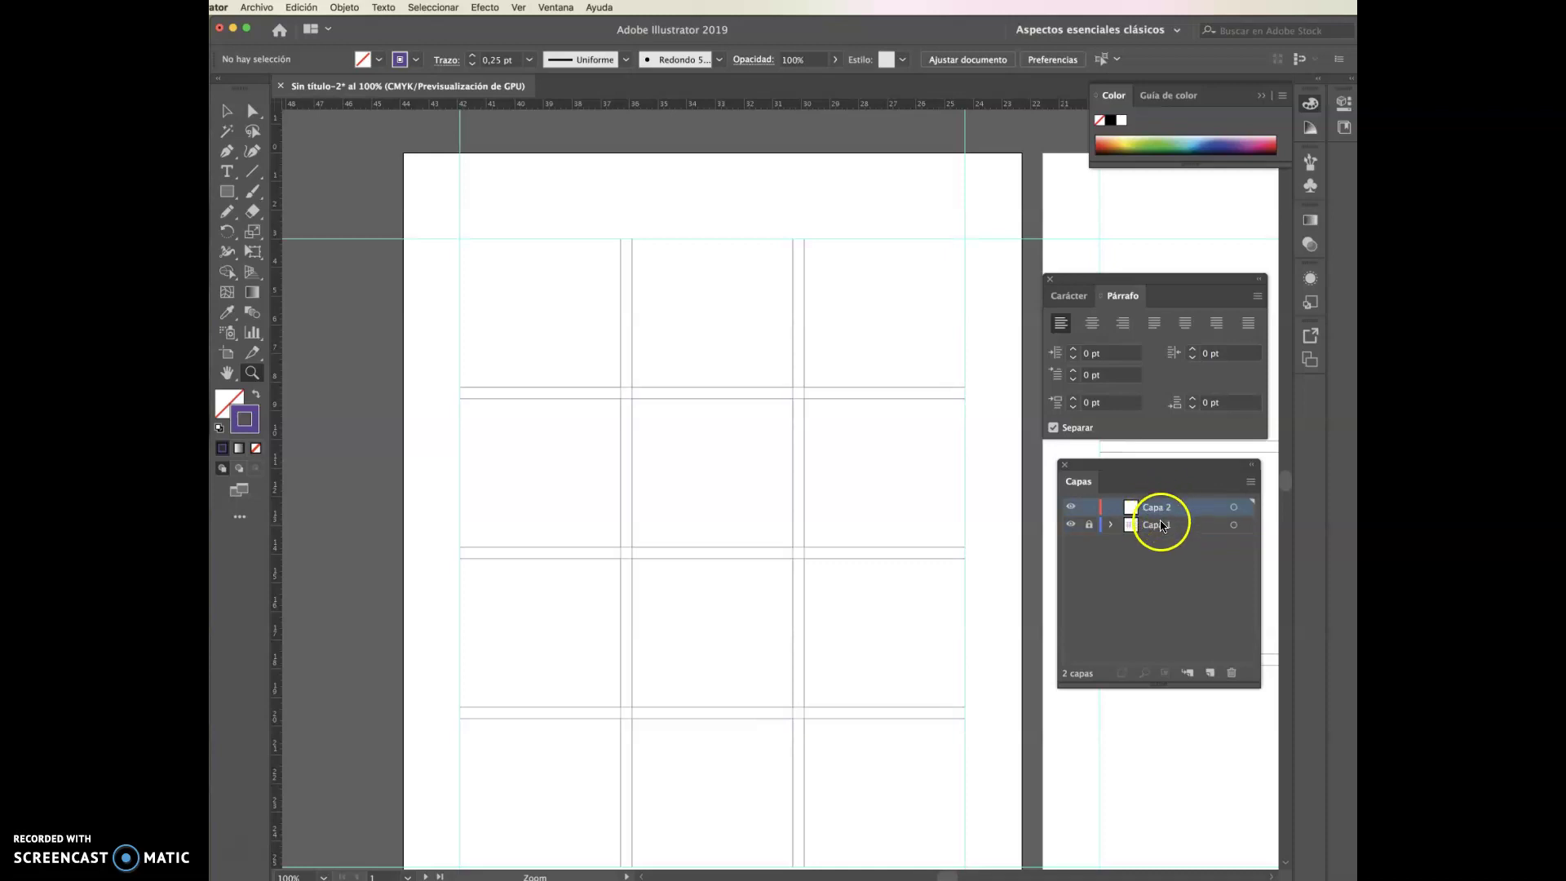
left_click(1162, 526)
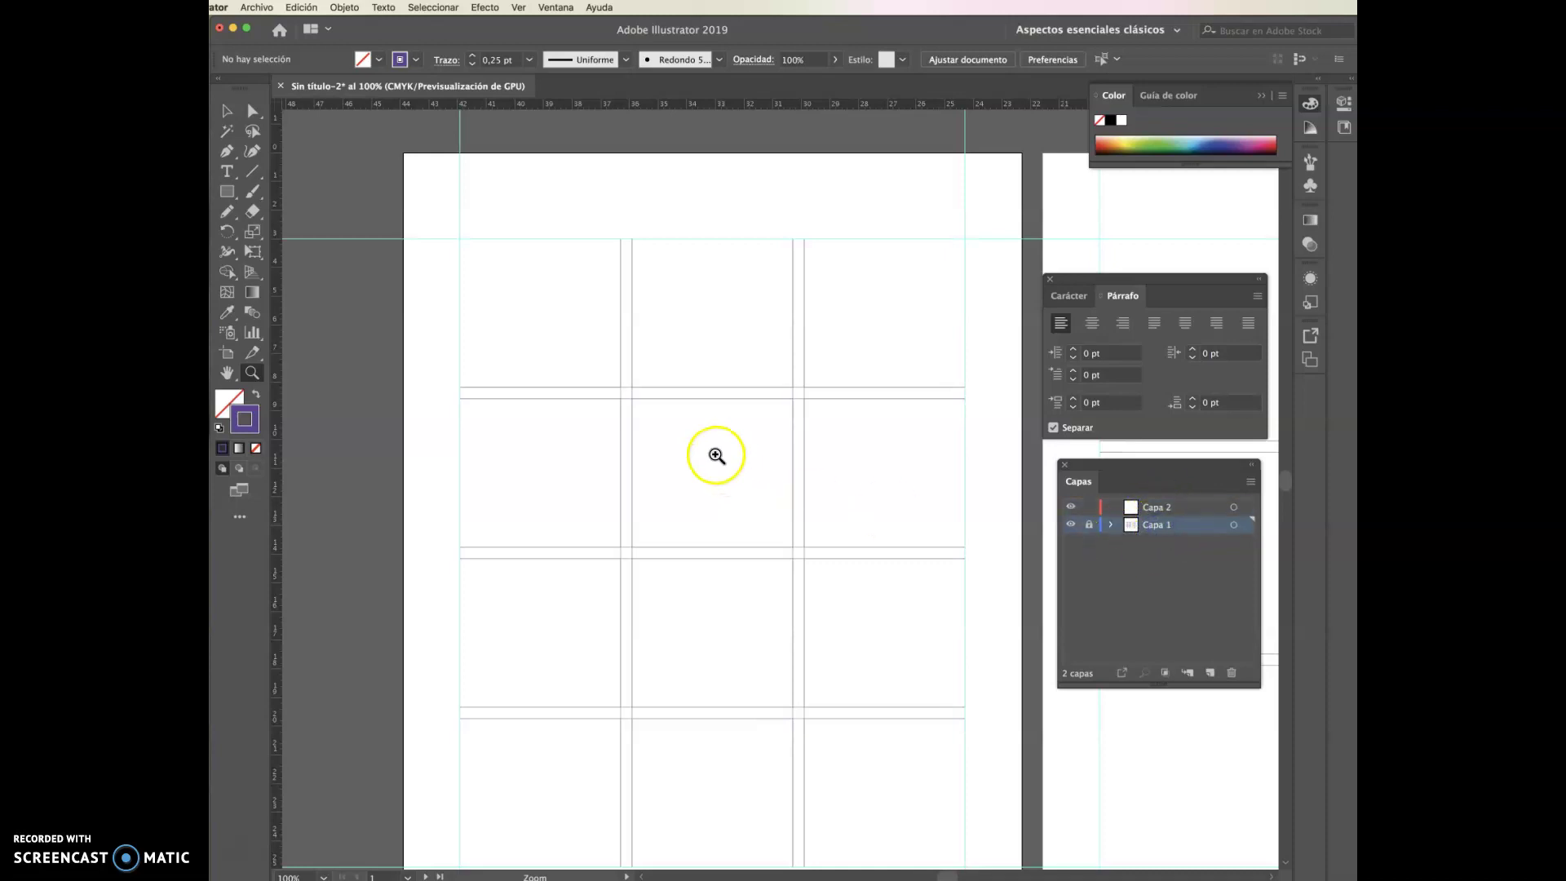
left_click(221, 116)
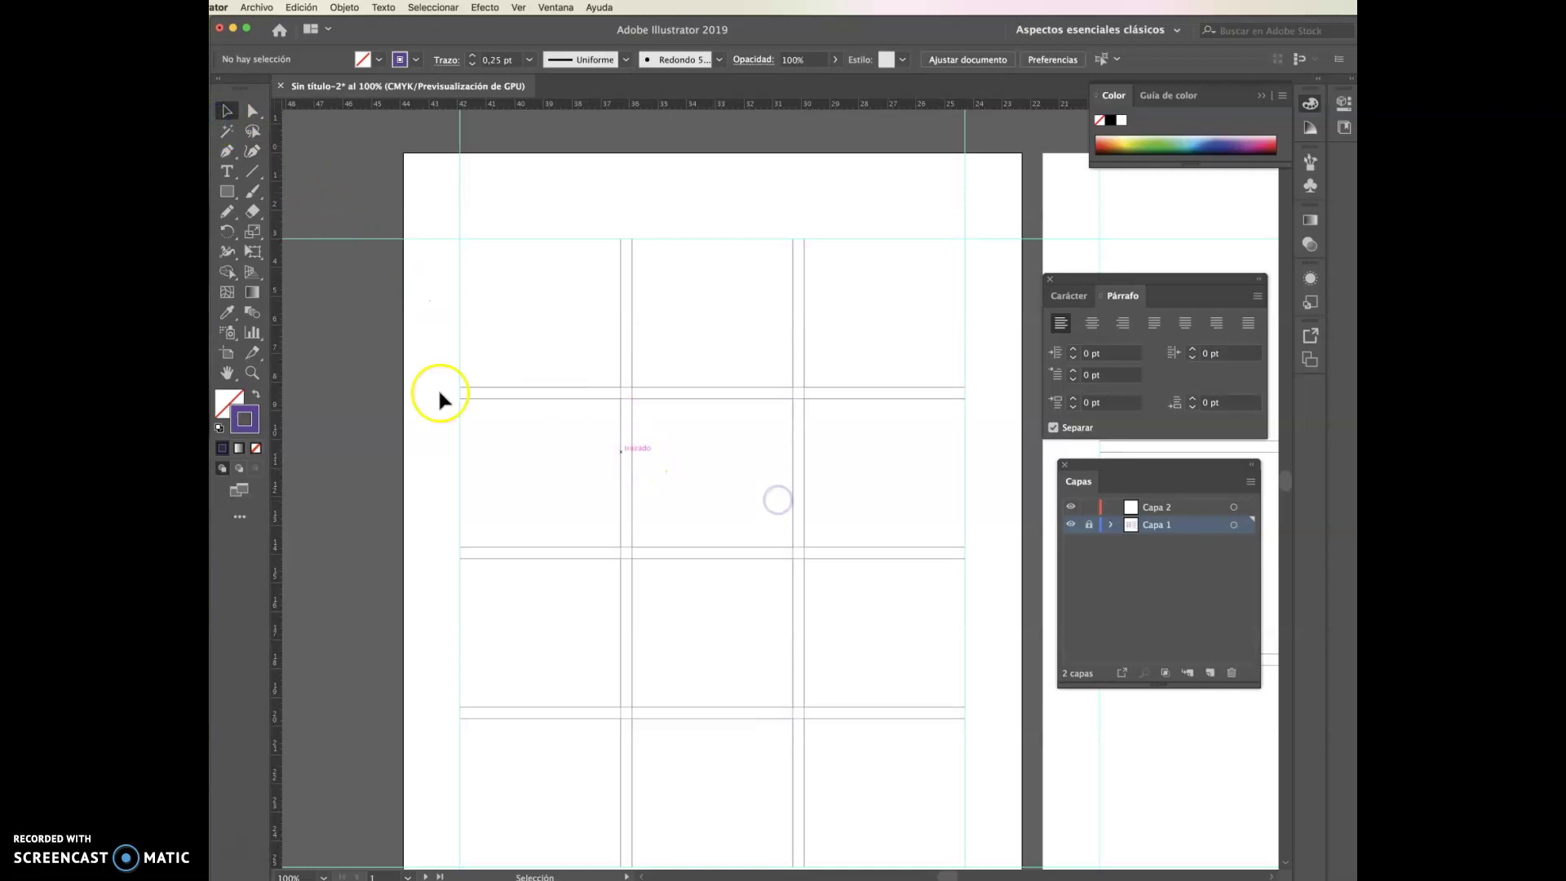
left_click(229, 170)
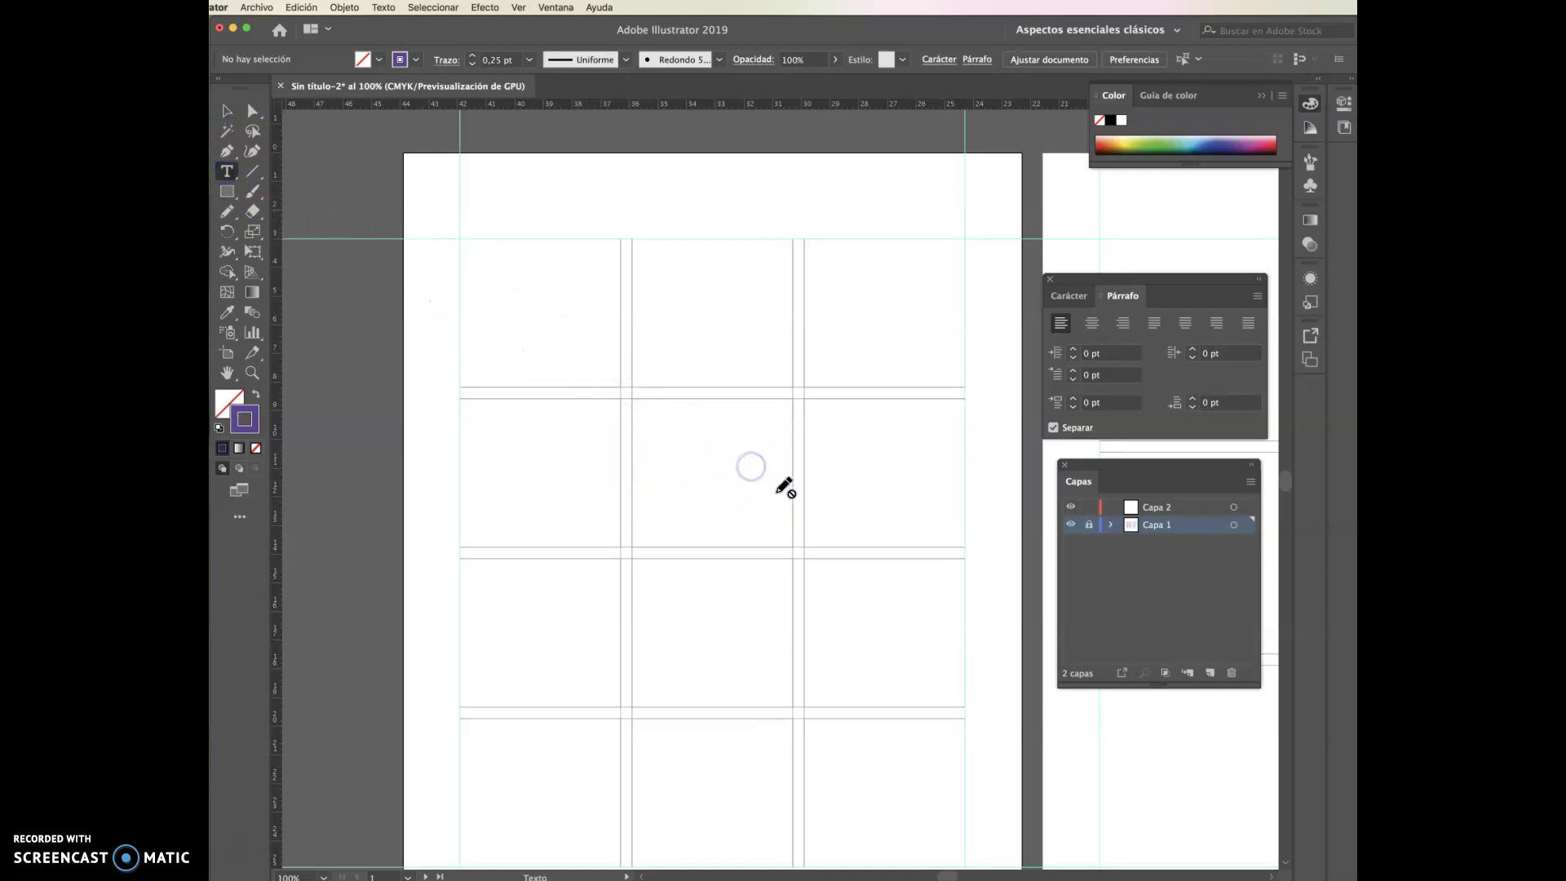
- On layer Capa 2, draw a placeholder text frame spanning the grid's first two columns and first two rows
left_click(1173, 509)
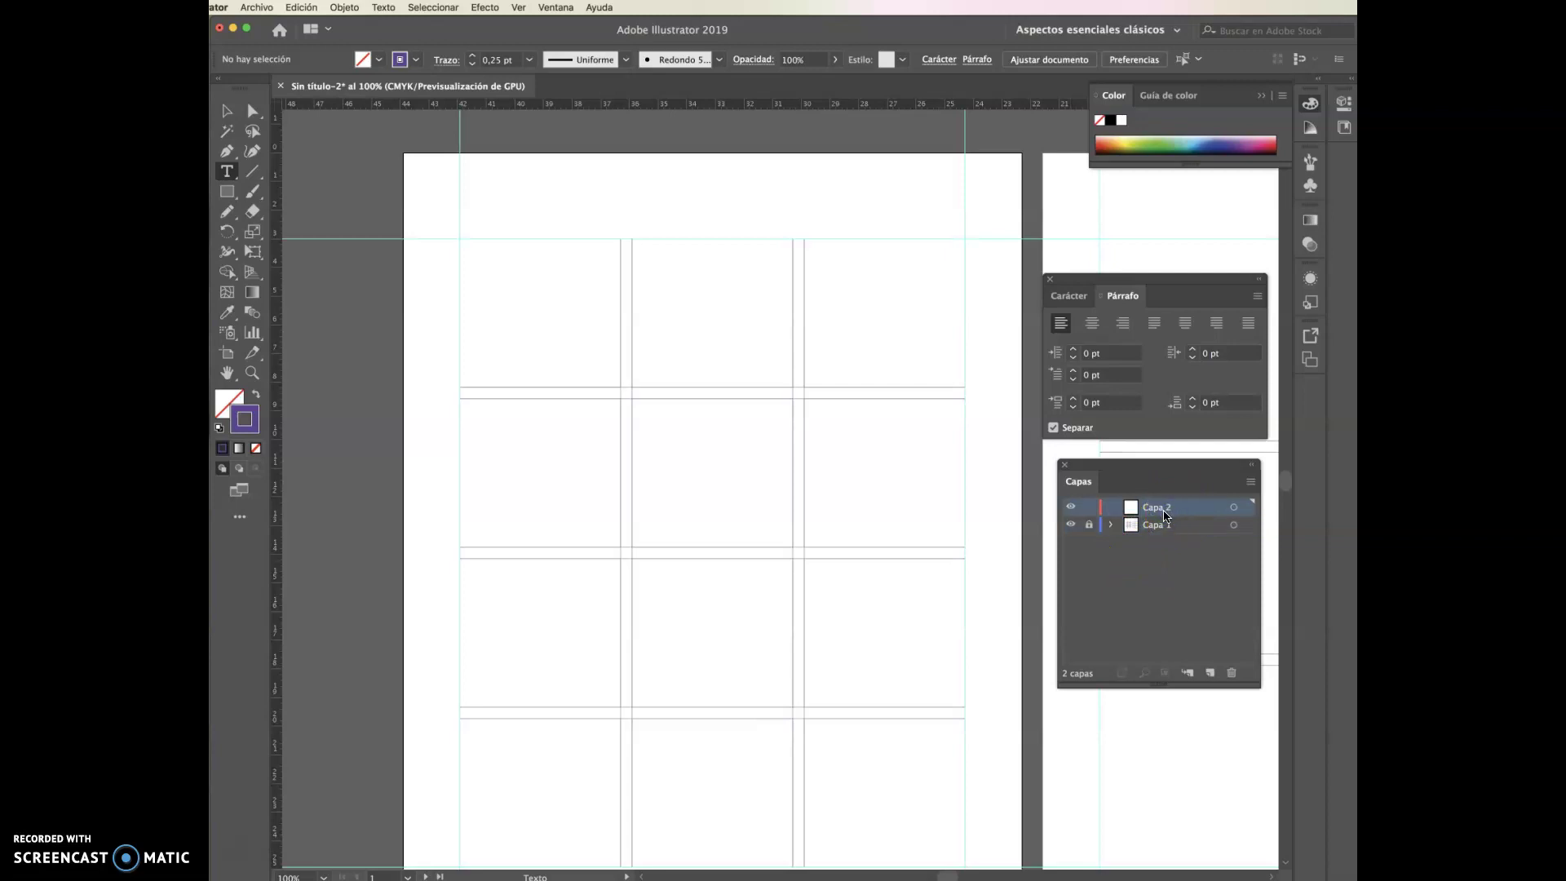
left_click(227, 111)
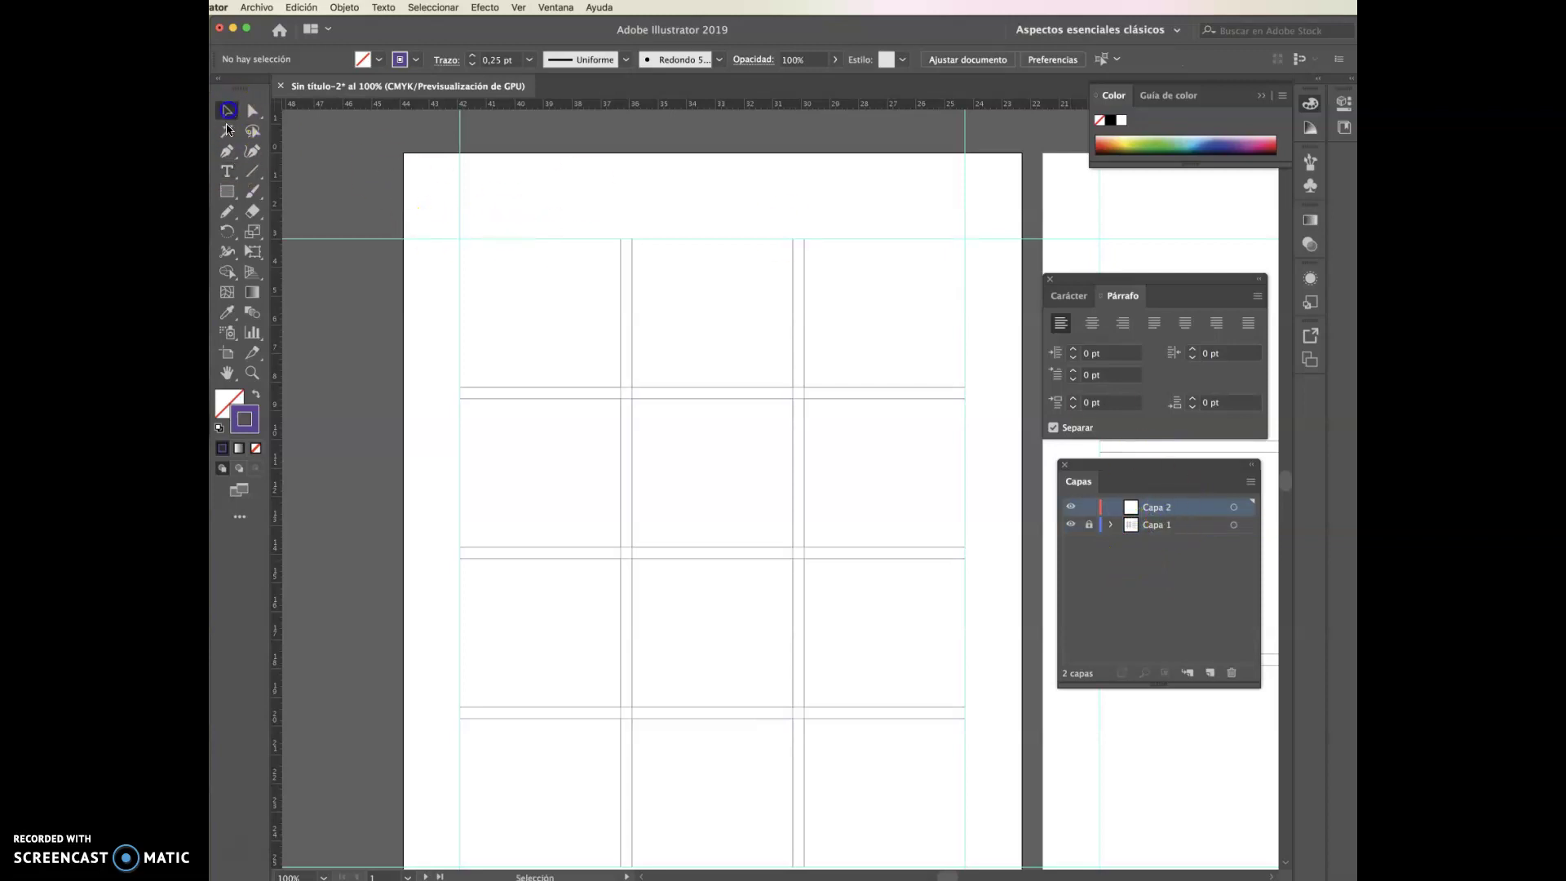
left_click(227, 172)
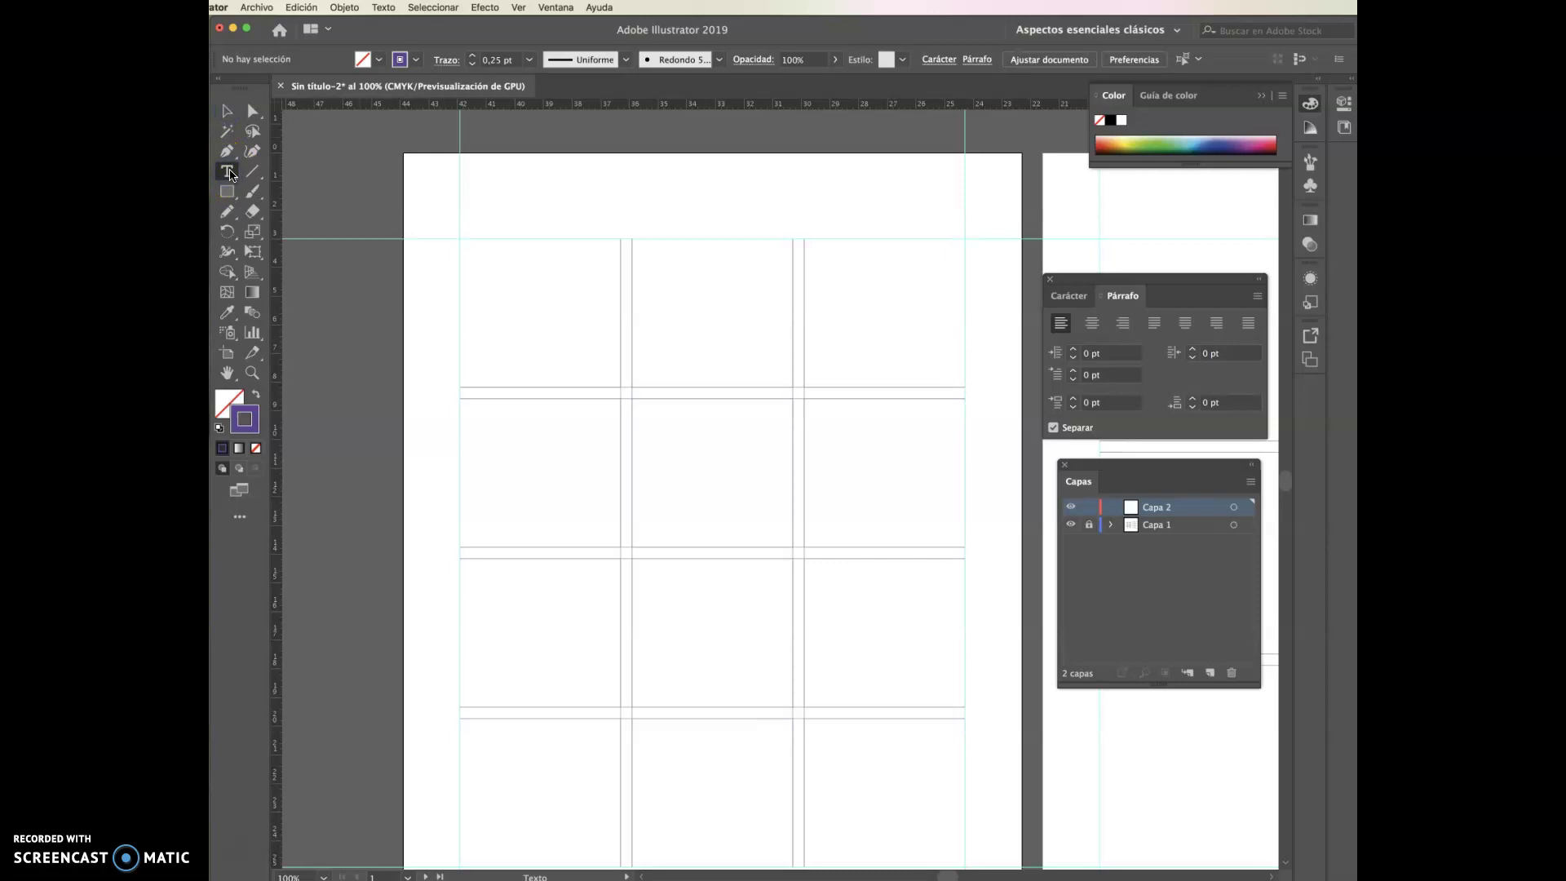
left_click_drag(462, 242, 794, 547)
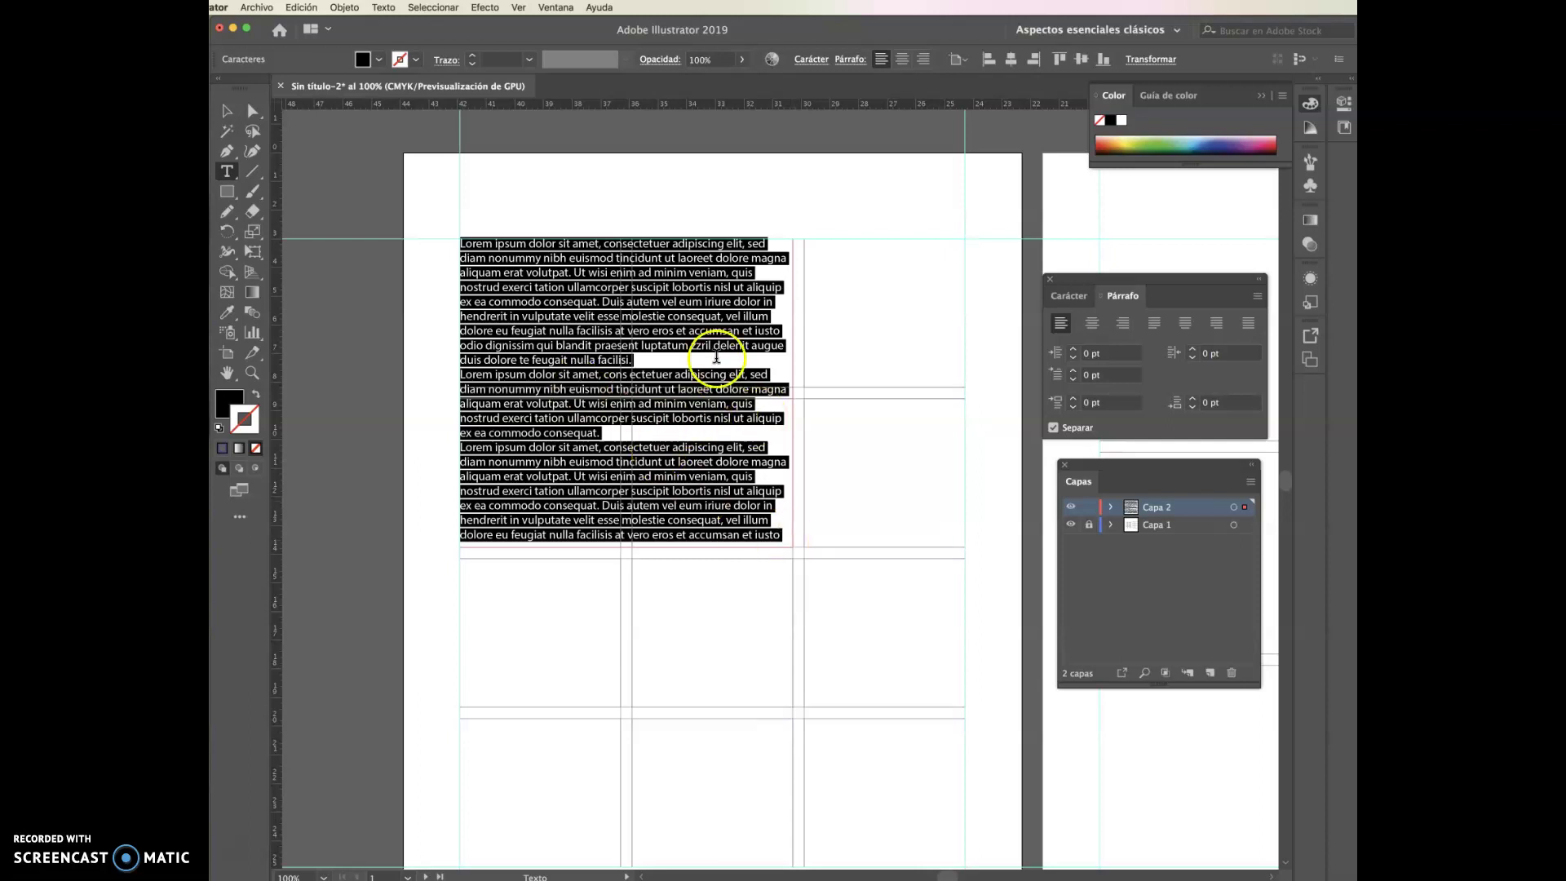
left_click(230, 114)
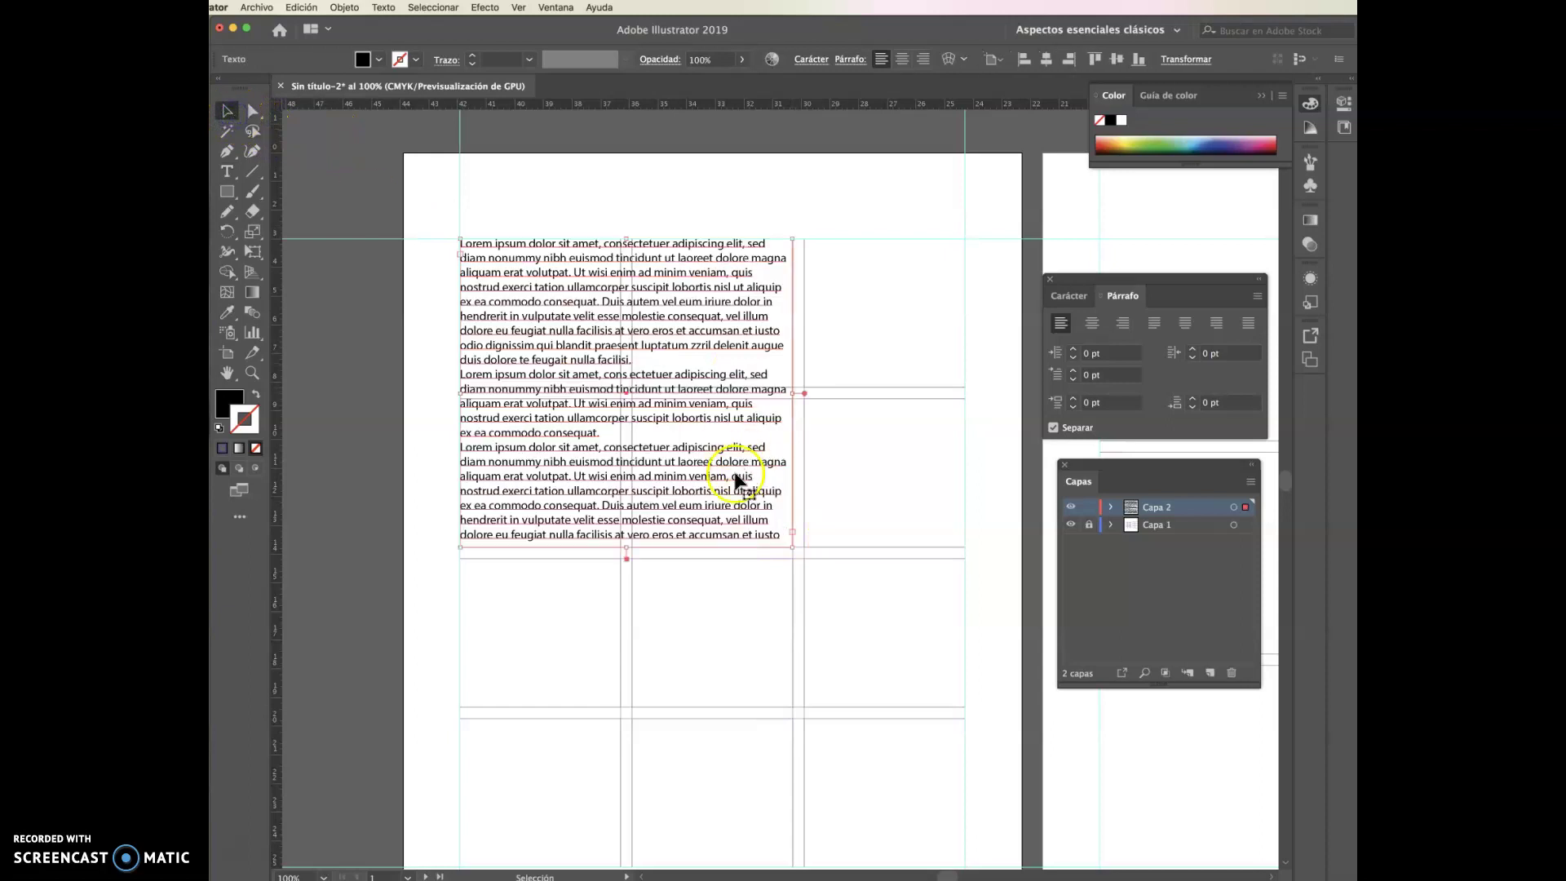
mouse_move(795, 547)
left_mouse_down()
mouse_move(717, 703)
mouse_move(633, 707)
mouse_move(800, 712)
mouse_move(639, 703)
mouse_move(631, 807)
mouse_move(853, 761)
mouse_move(889, 694)
mouse_move(891, 549)
mouse_move(792, 547)
left_mouse_up()
- Resize the text frame to three rows tall, to one column wide, and back to two columns by two rows
double_click(545, 302)
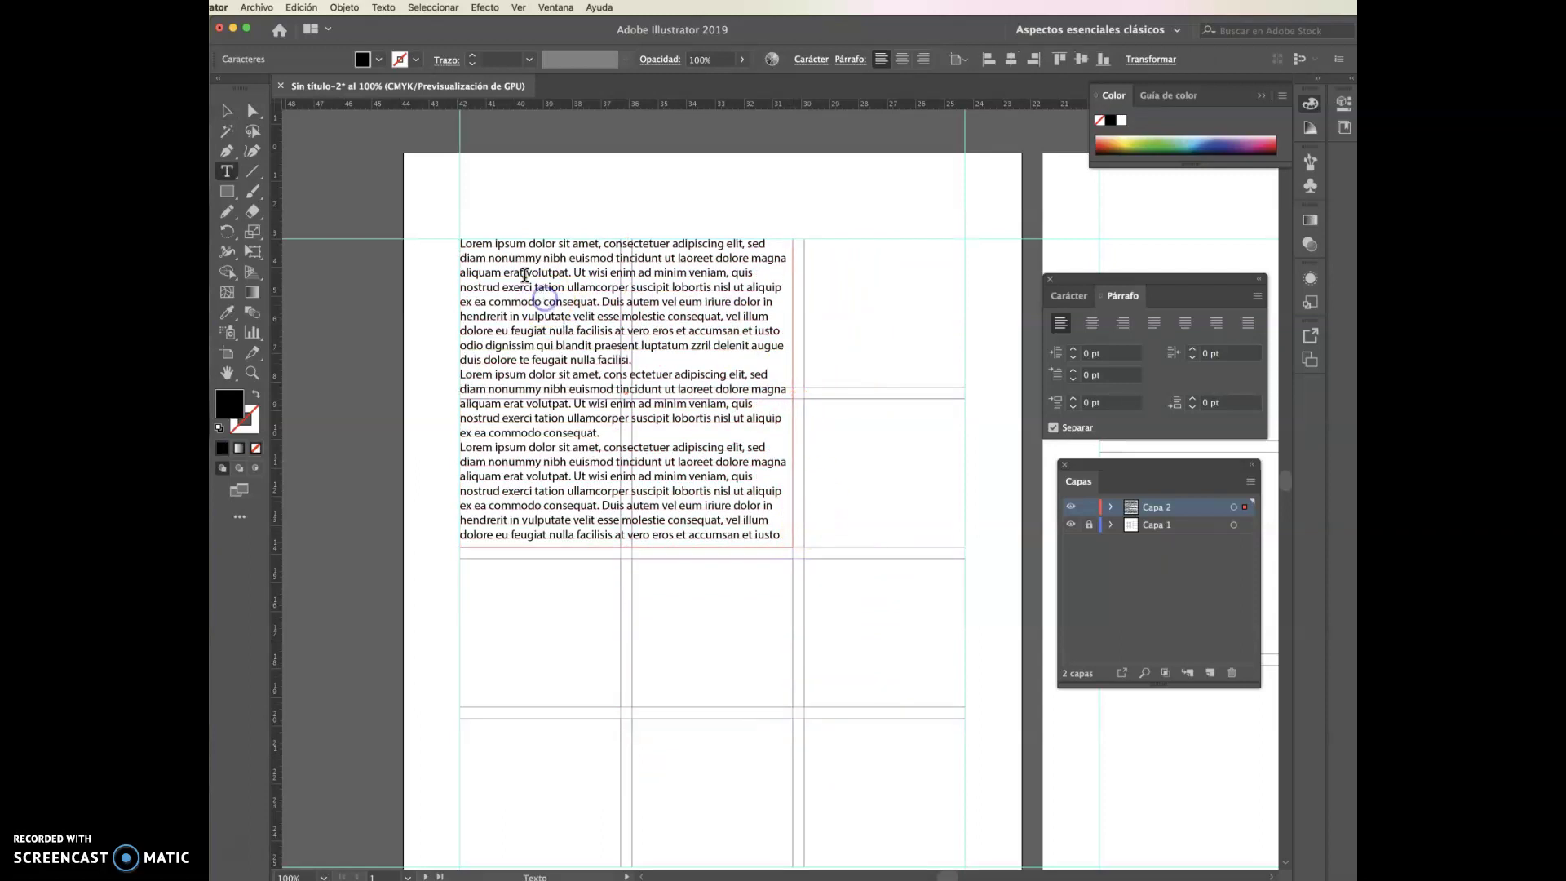
left_click(230, 112)
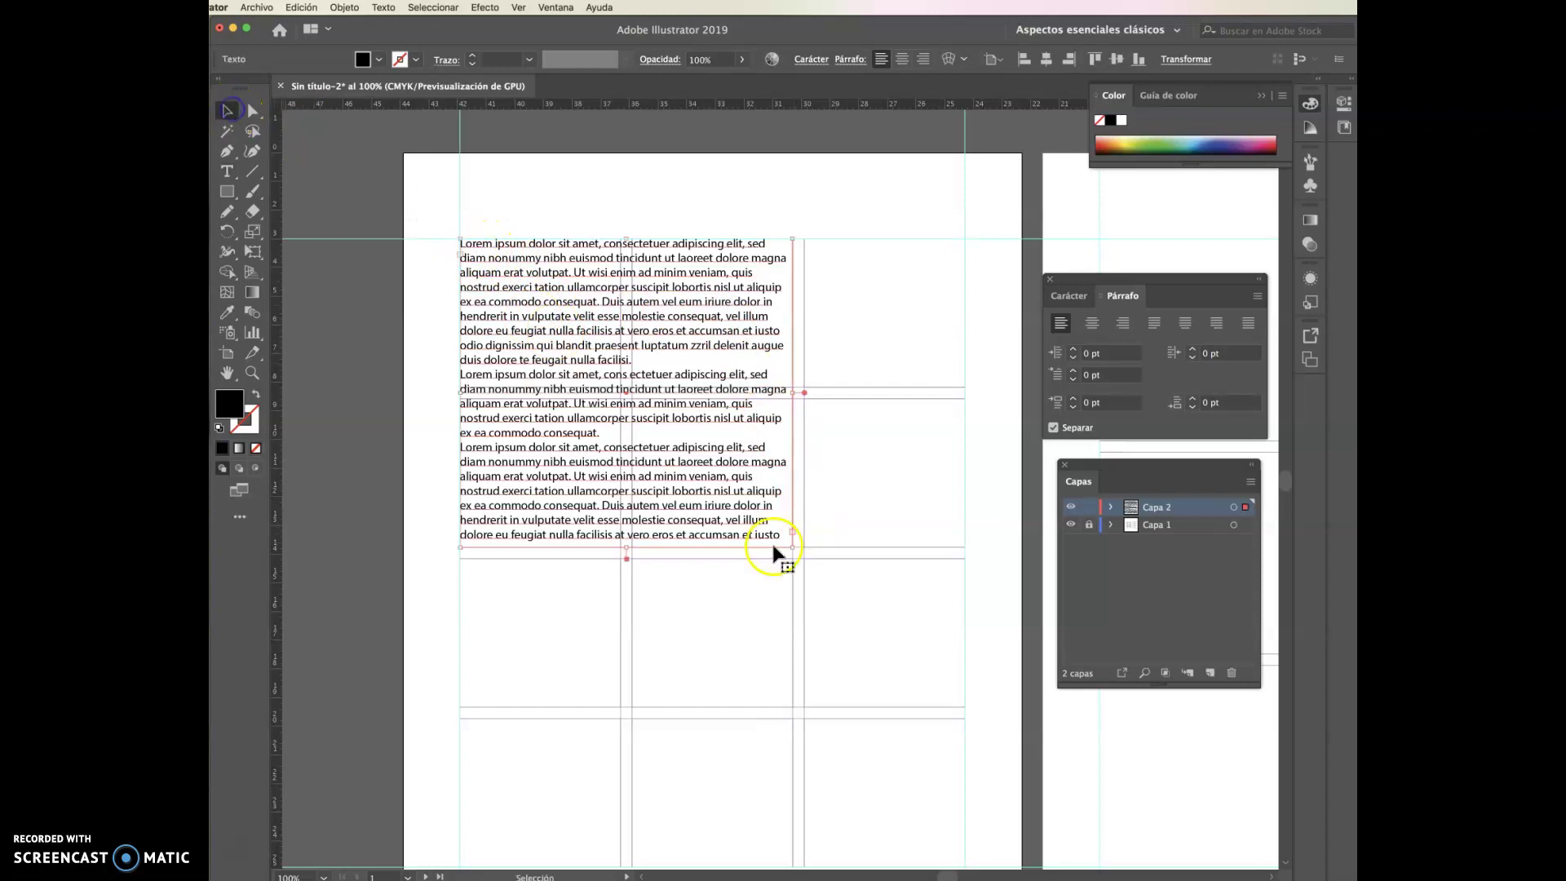
left_click_drag(792, 547, 793, 707)
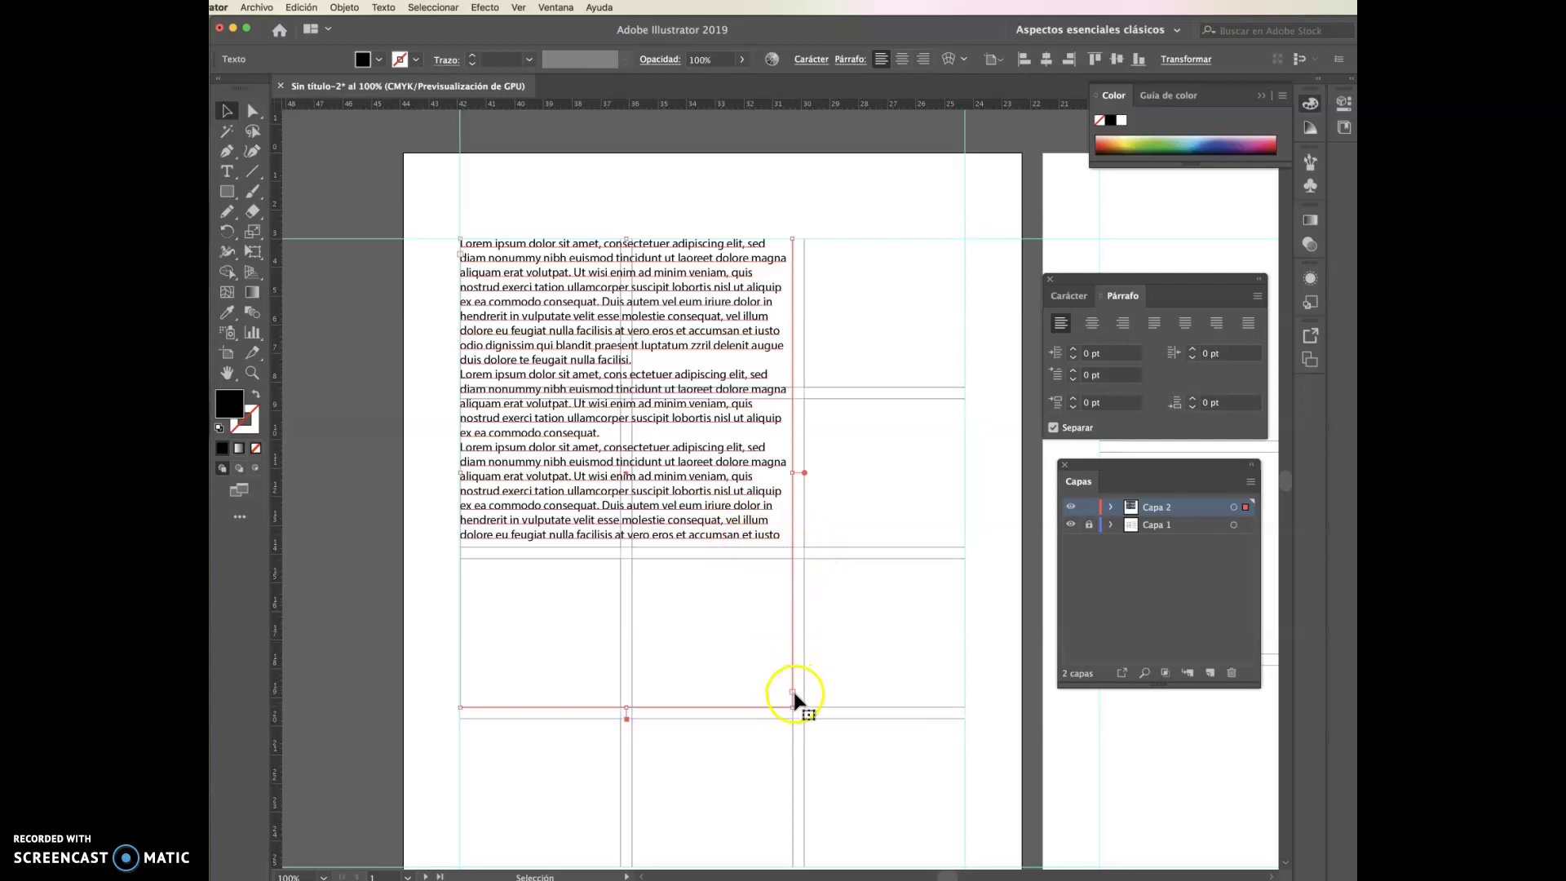
left_click_drag(793, 703, 621, 449)
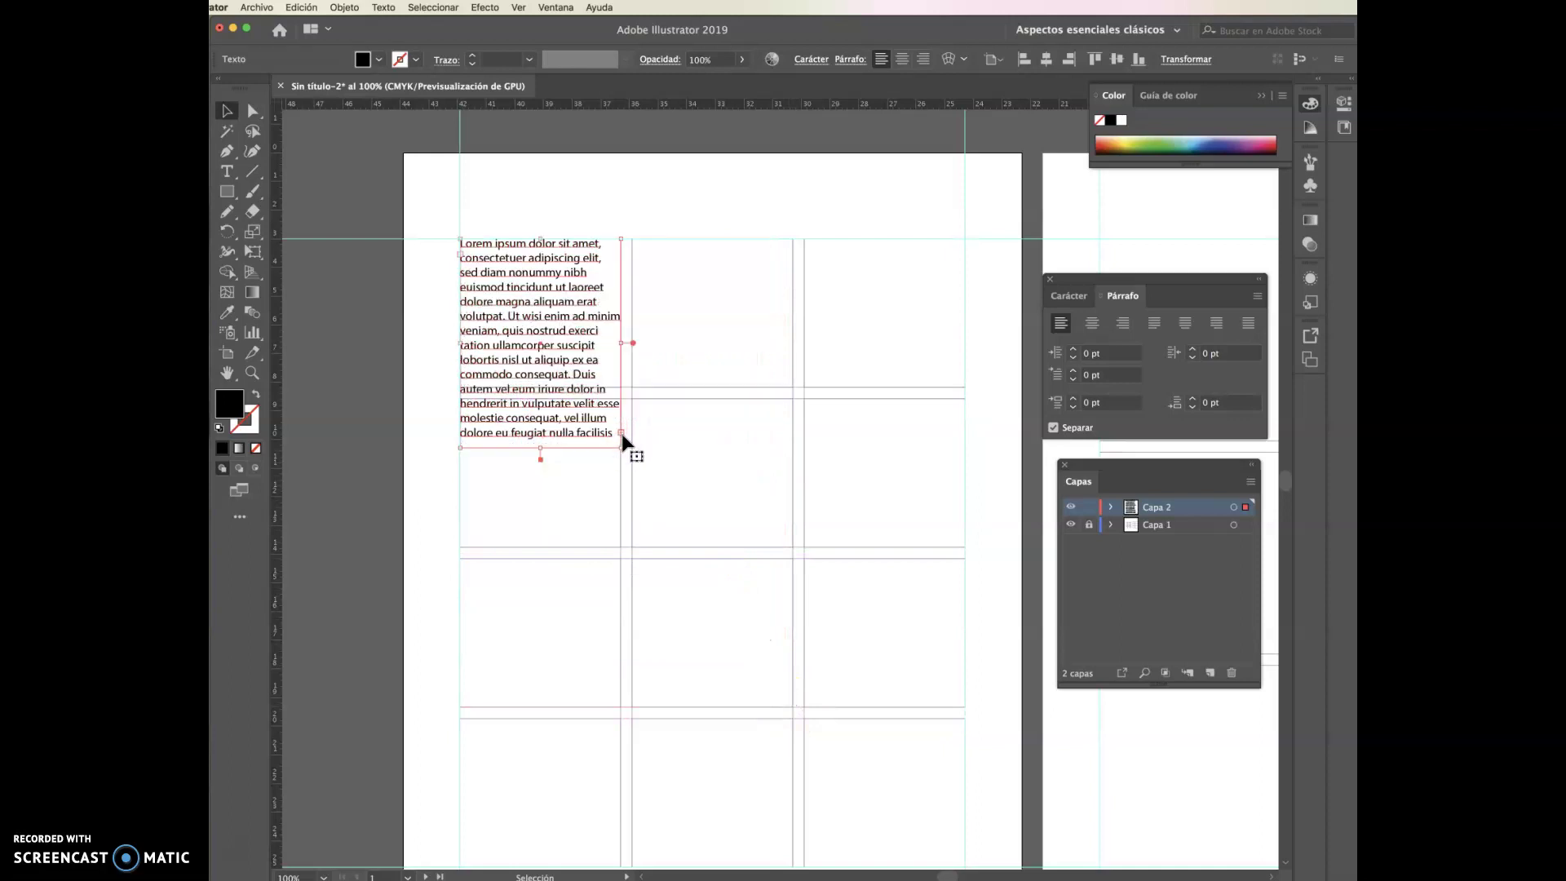
left_click(621, 433)
left_click_drag(622, 448, 791, 546)
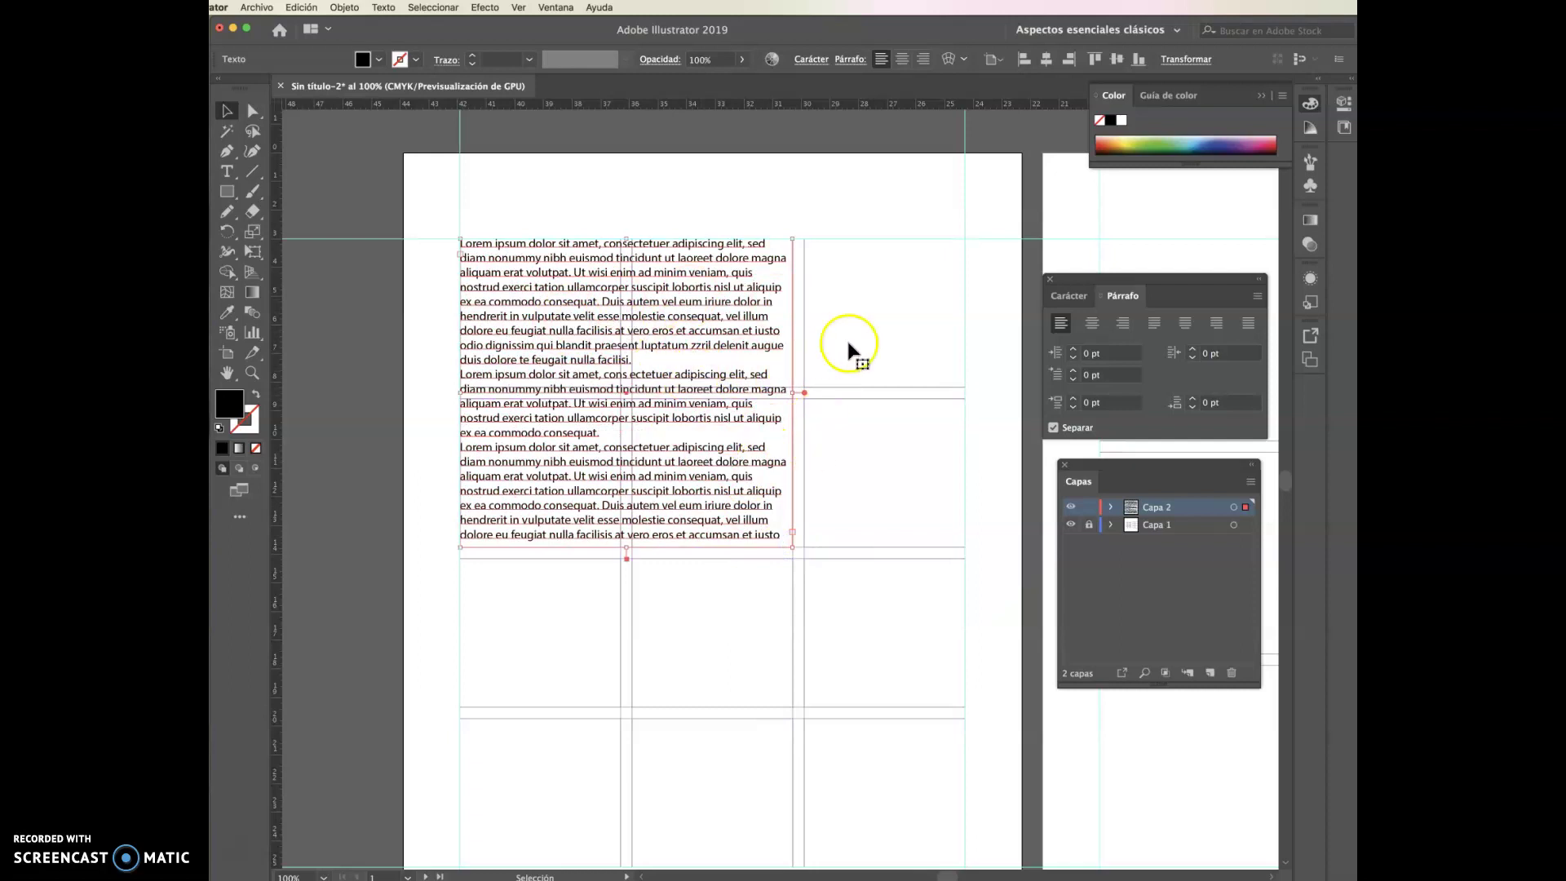
- Select all the placeholder text inside the two-column frame for editing
key("t")
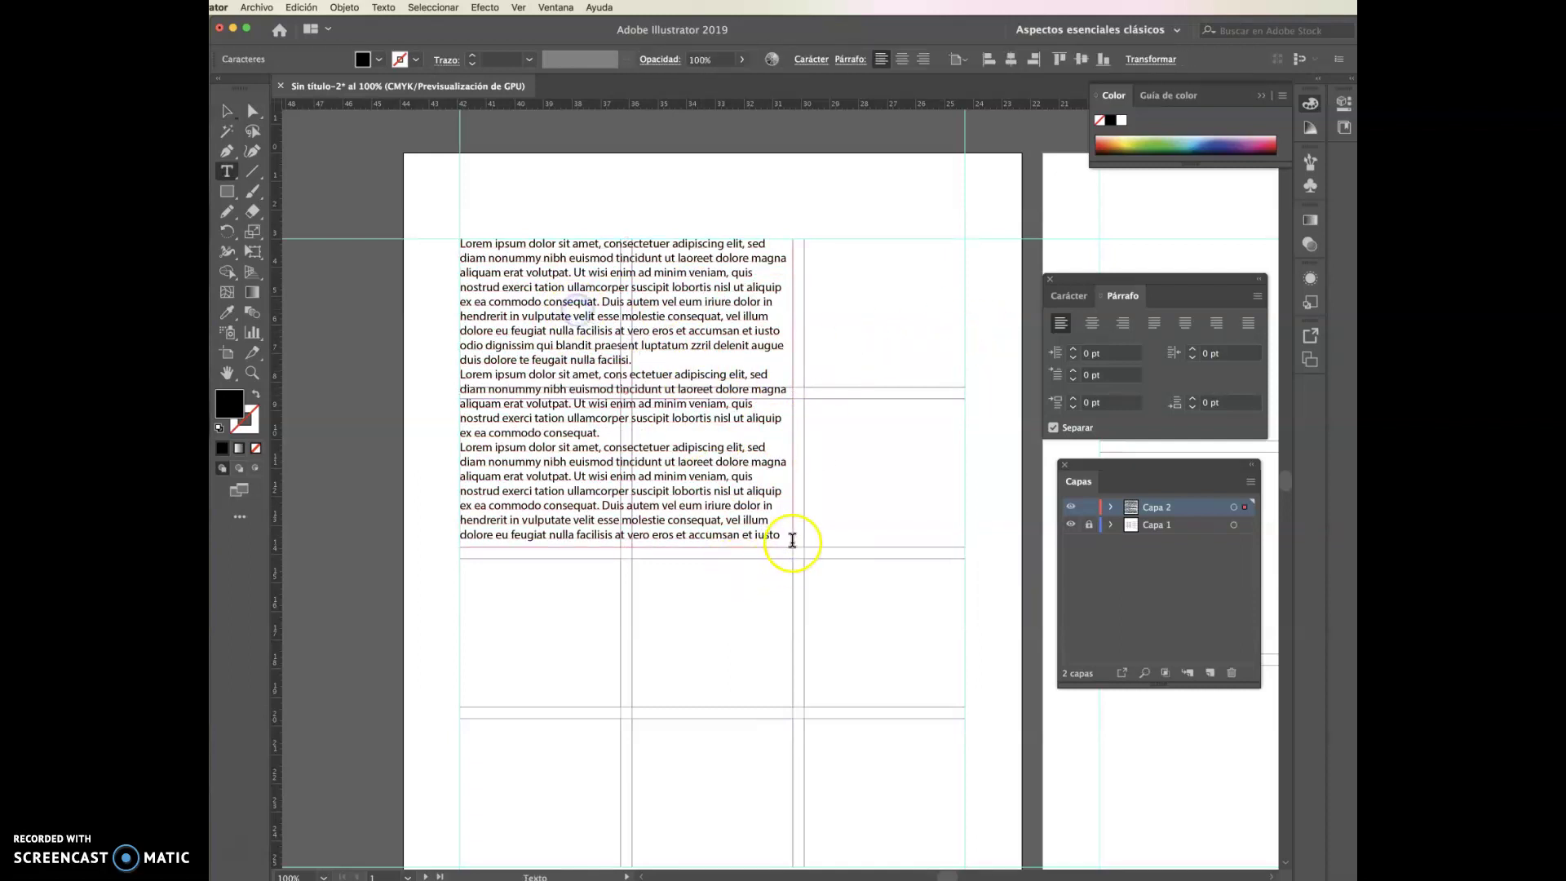
left_click_drag(780, 535, 425, 260)
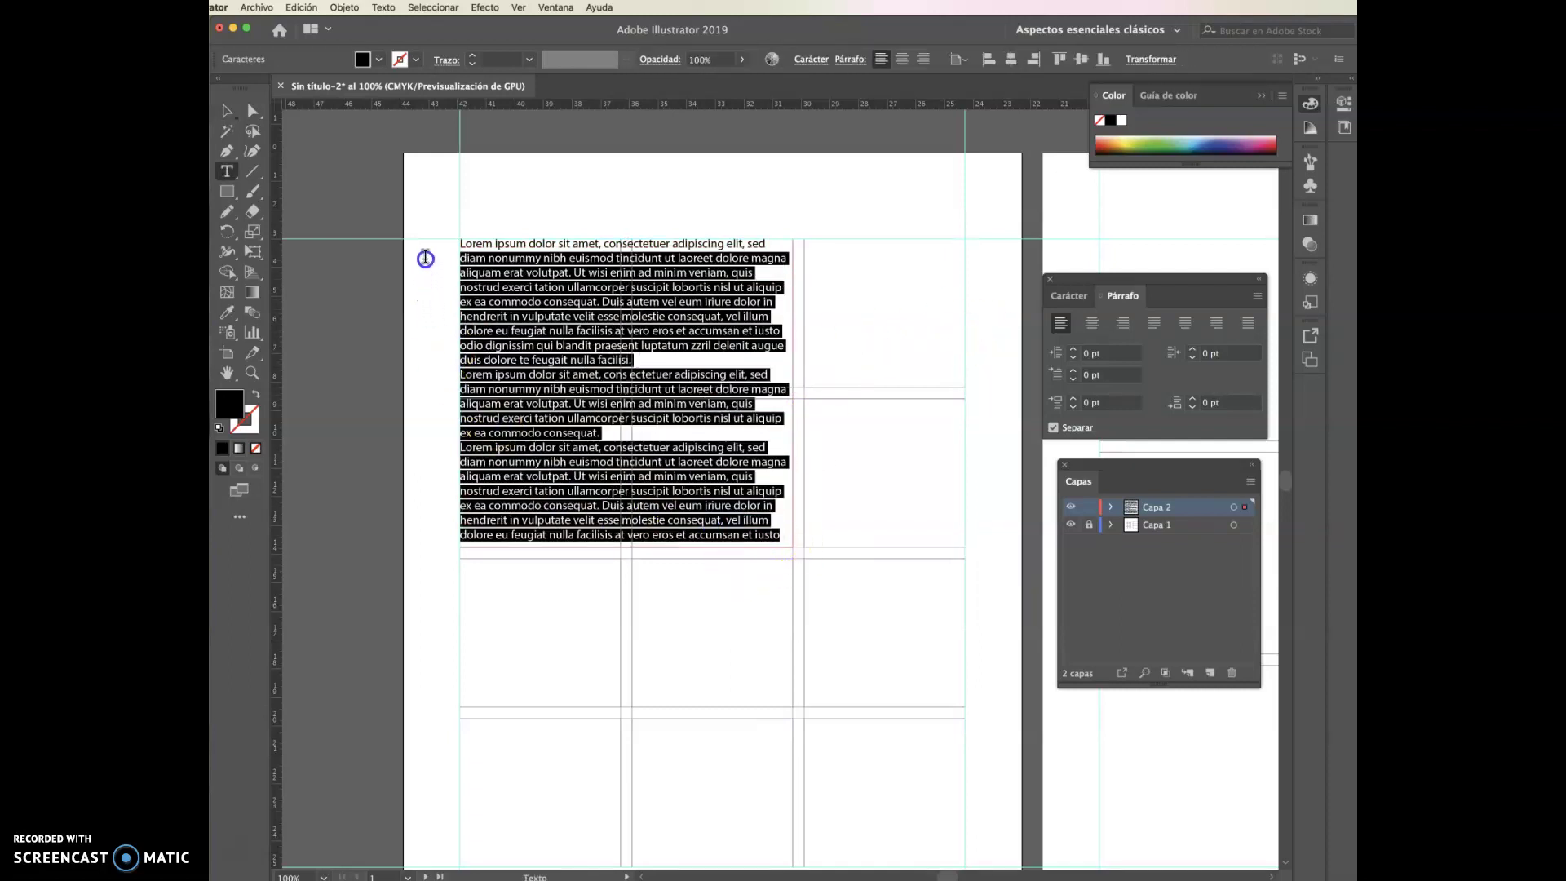
left_click(230, 113)
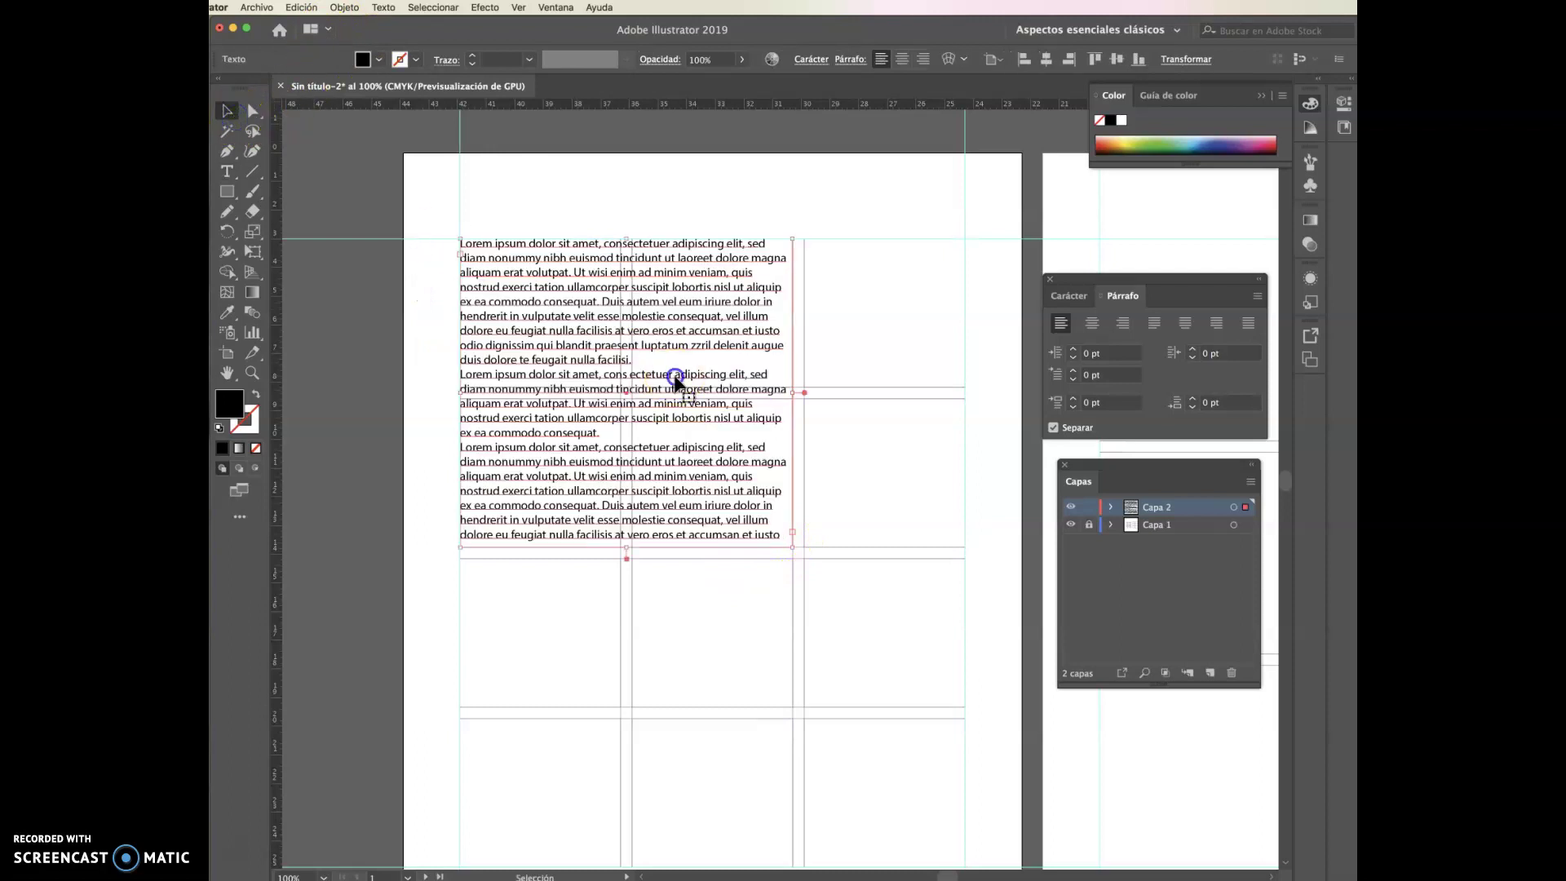
key("t")
left_click_drag(785, 535, 463, 243)
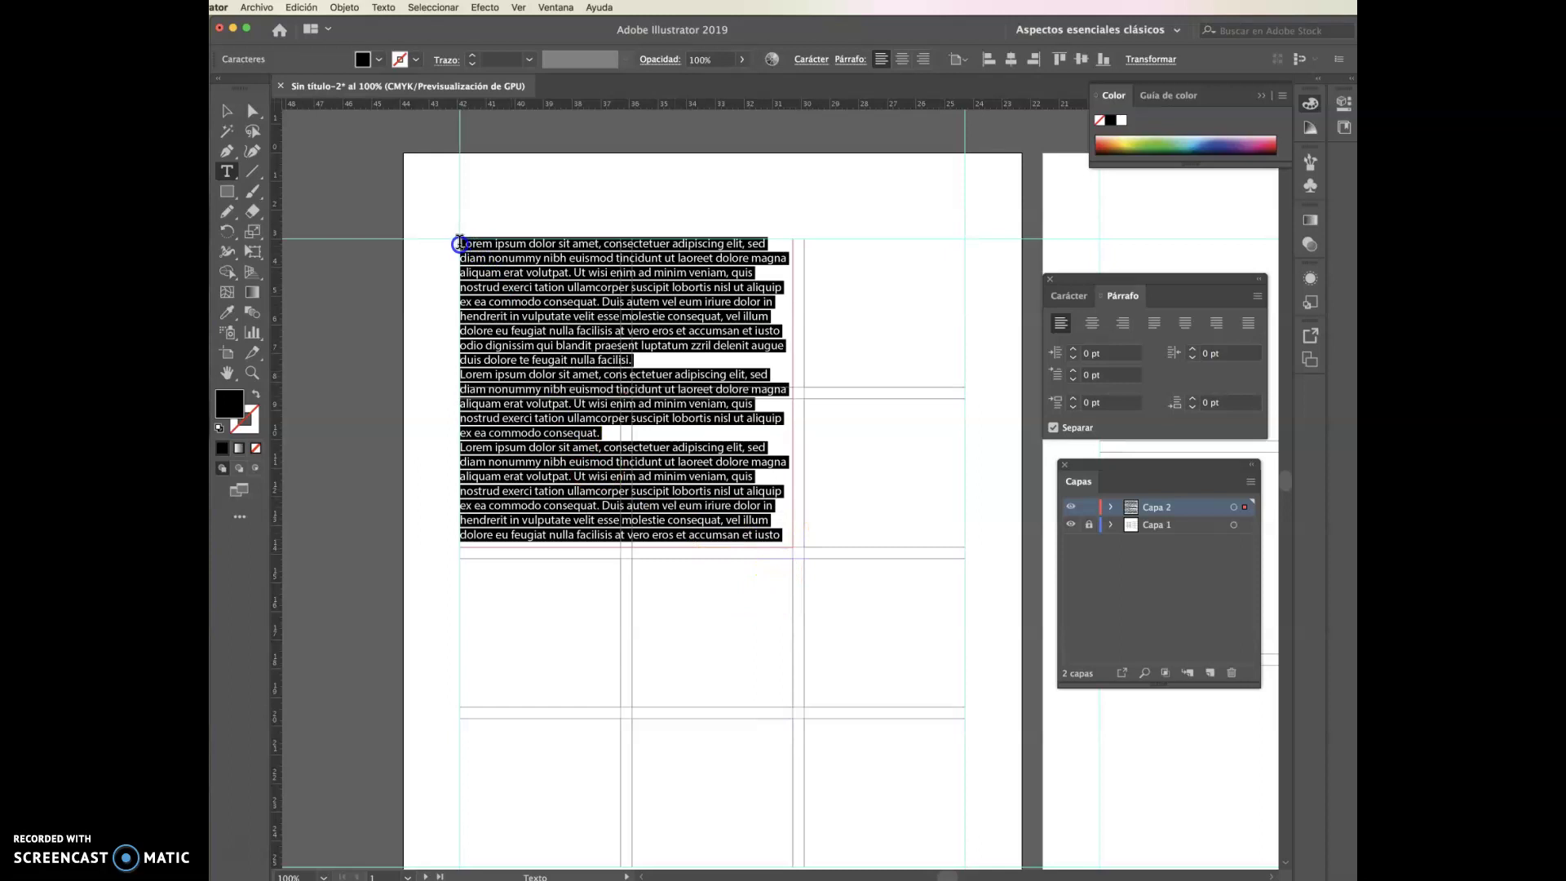
- Show the full set of Carácter options and move Carácter and Capas apart so they do not overlap
left_click(1084, 305)
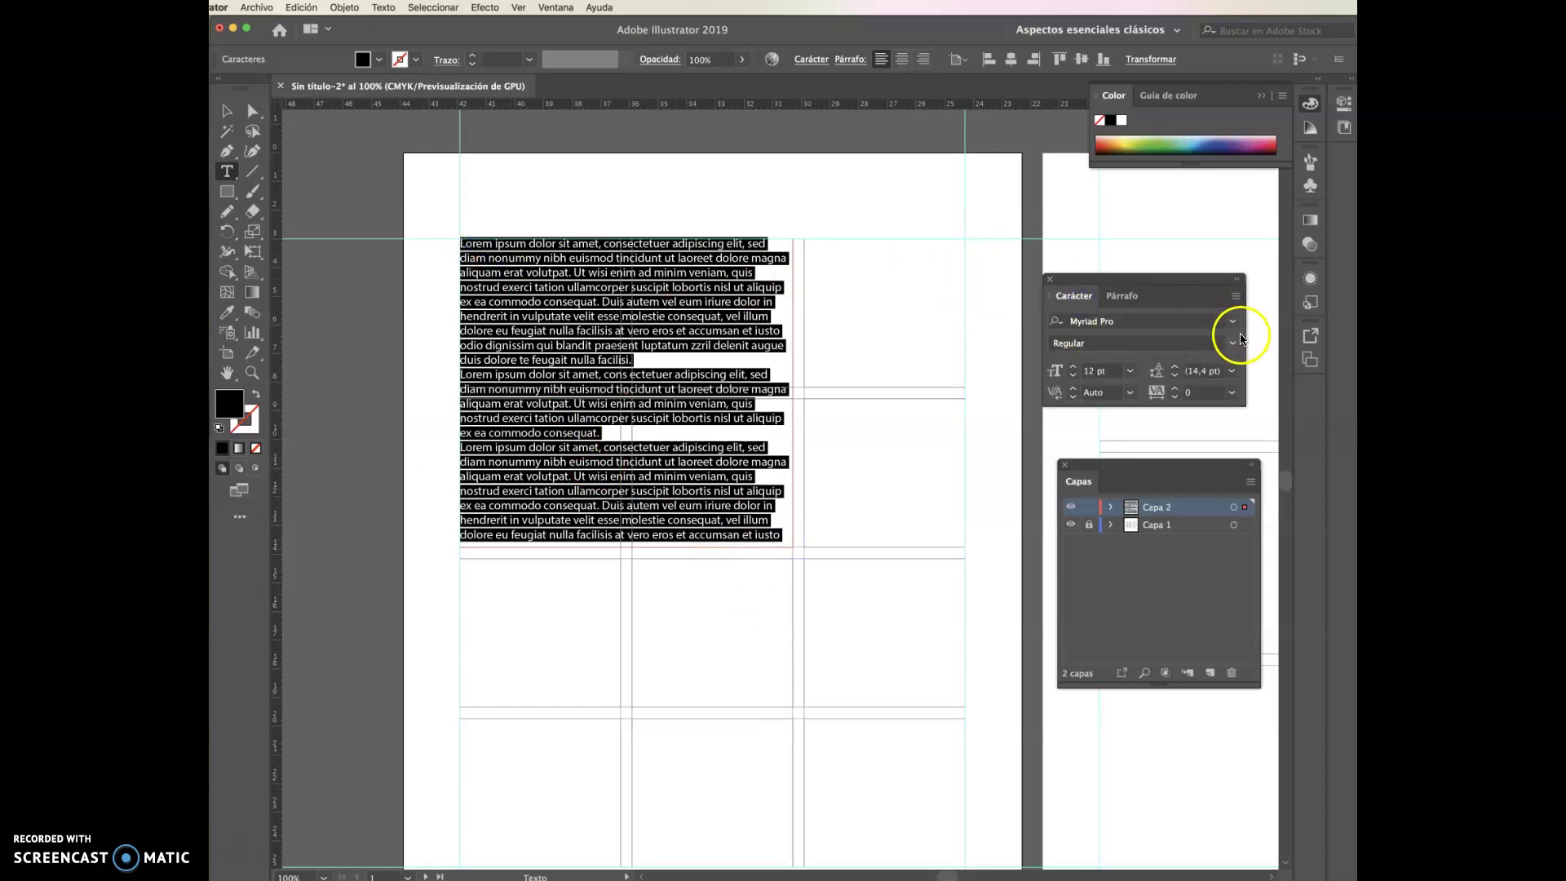
left_click(1237, 297)
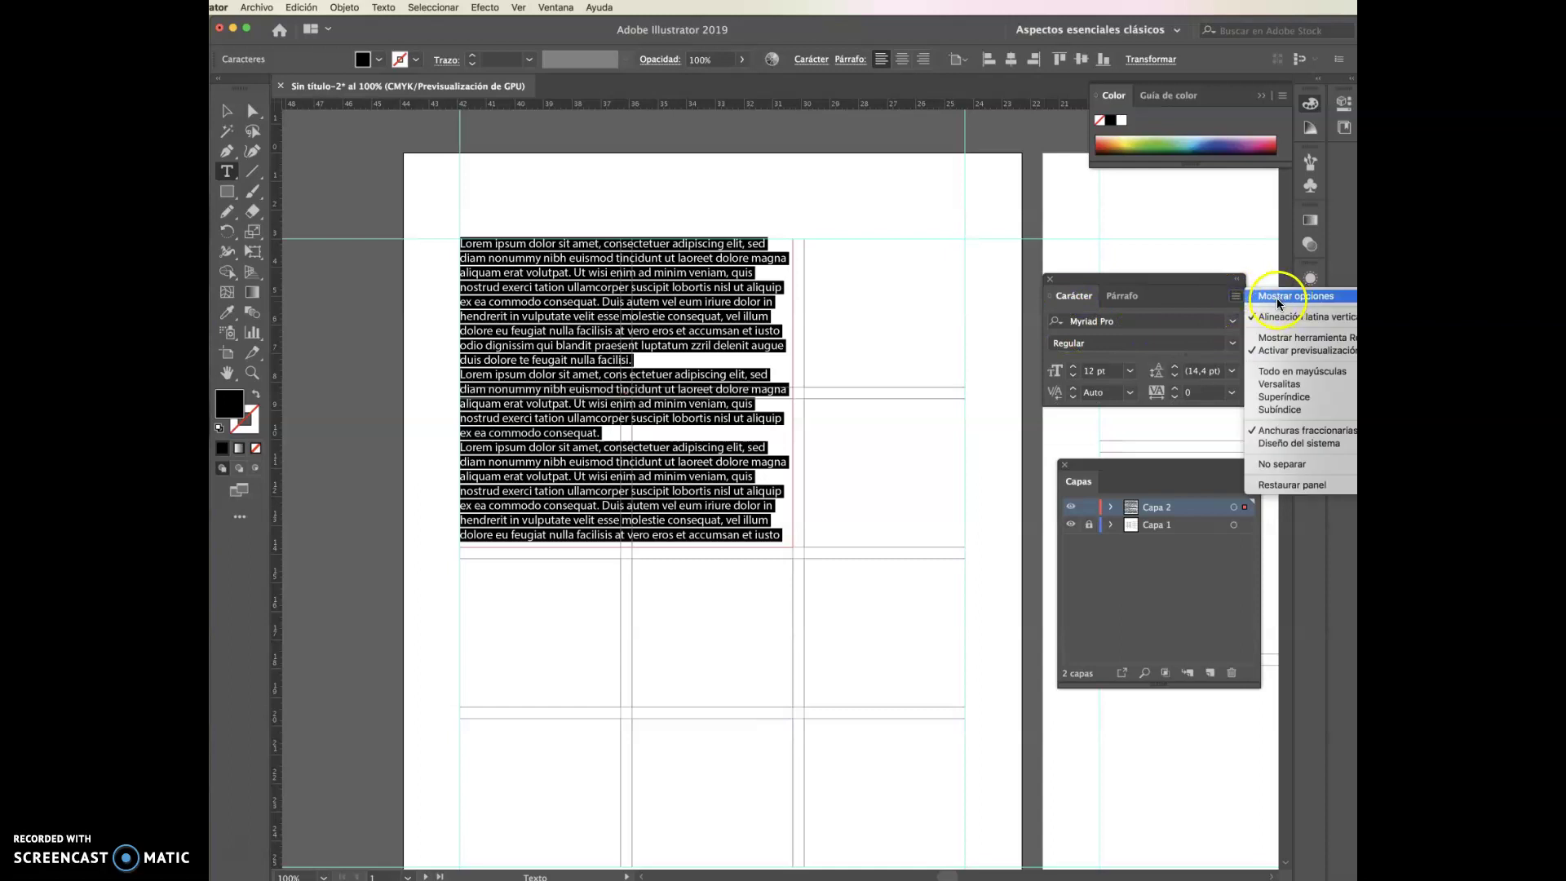
left_click(1242, 300)
left_click(1242, 300)
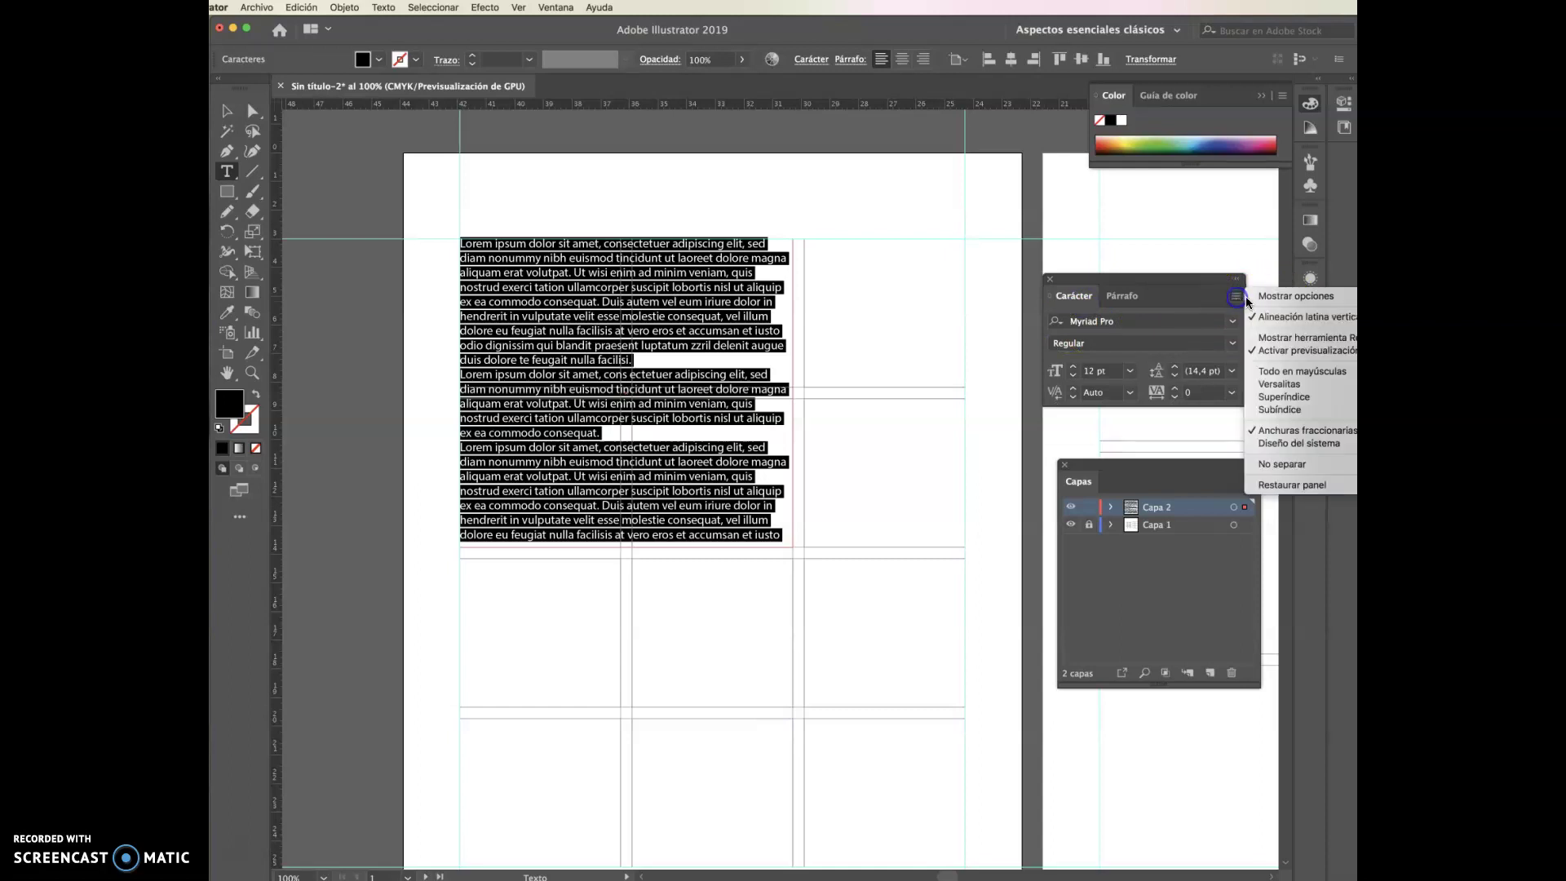
left_click(1278, 297)
left_click_drag(1175, 279, 1171, 215)
left_click_drag(1182, 469, 1182, 632)
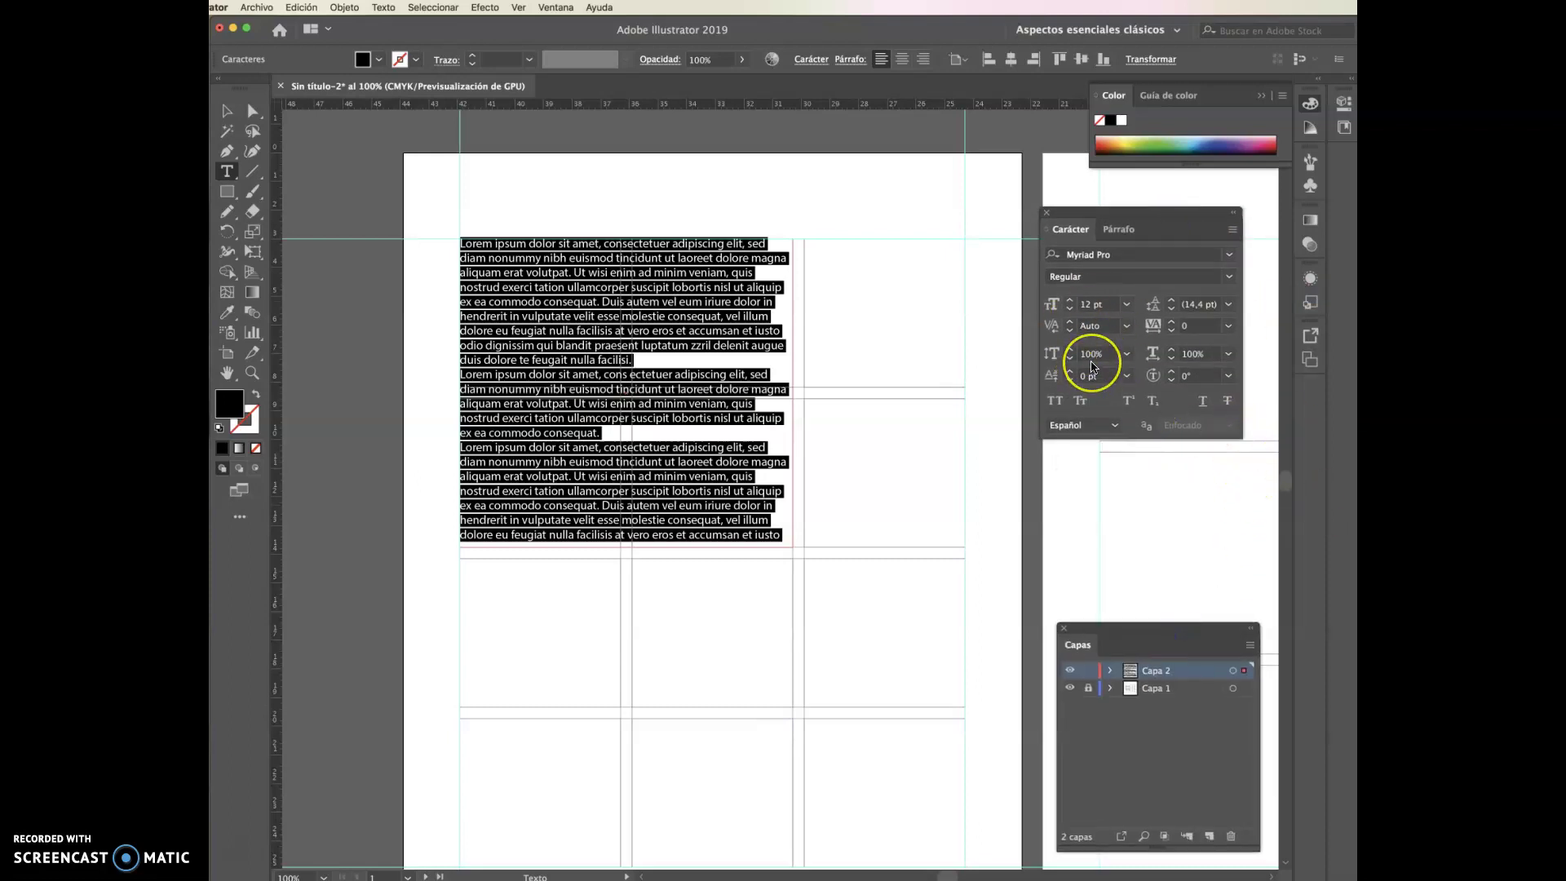
- Set the selected placeholder text to the Arial font at 11 pt
left_click(1231, 257)
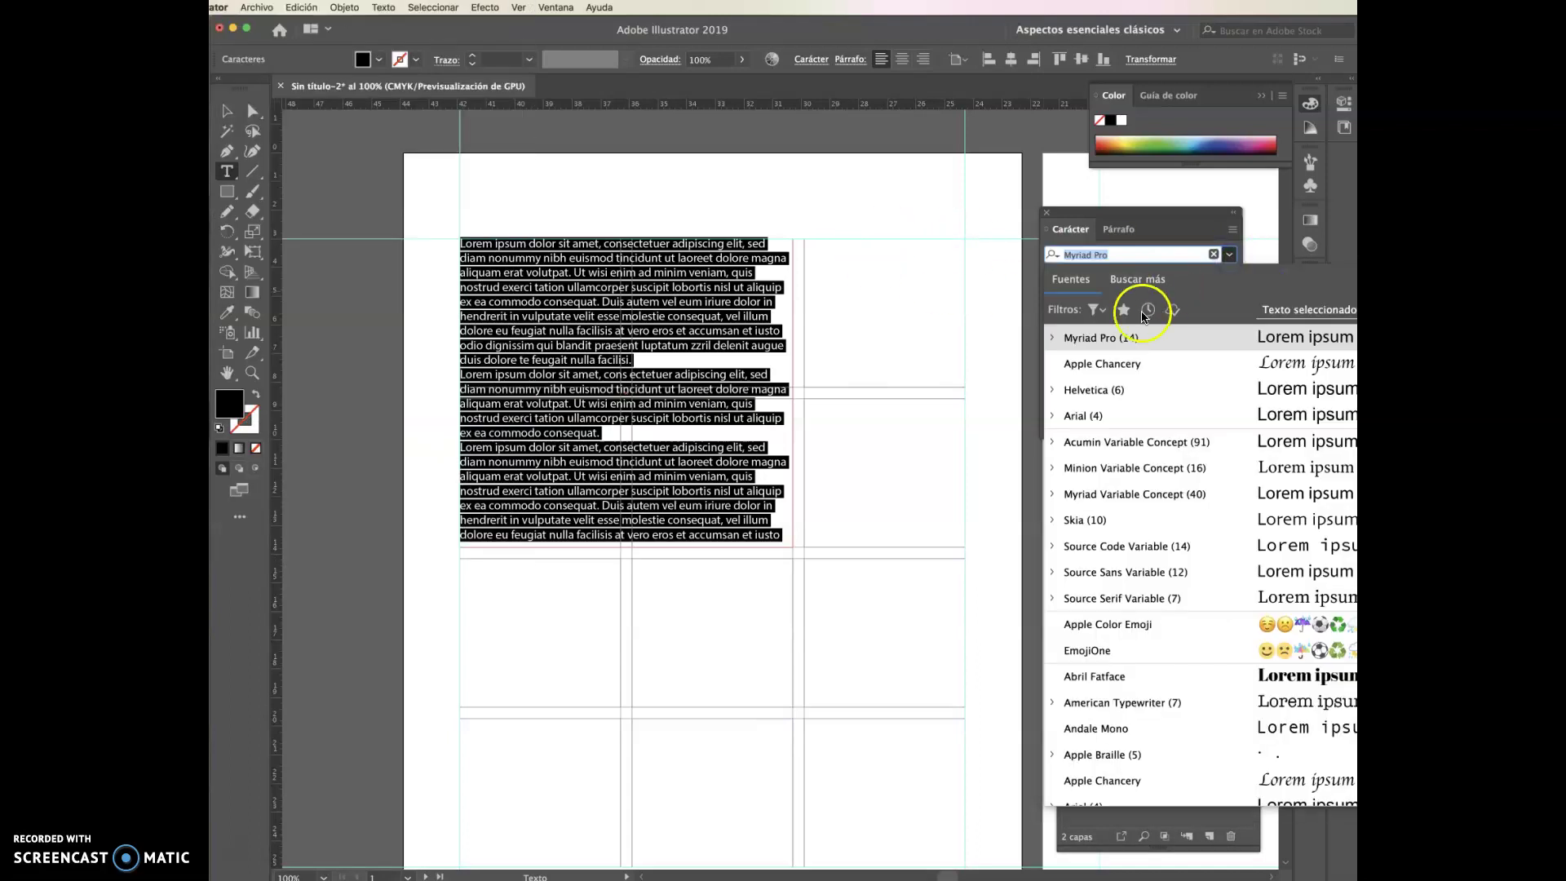
left_click(1071, 415)
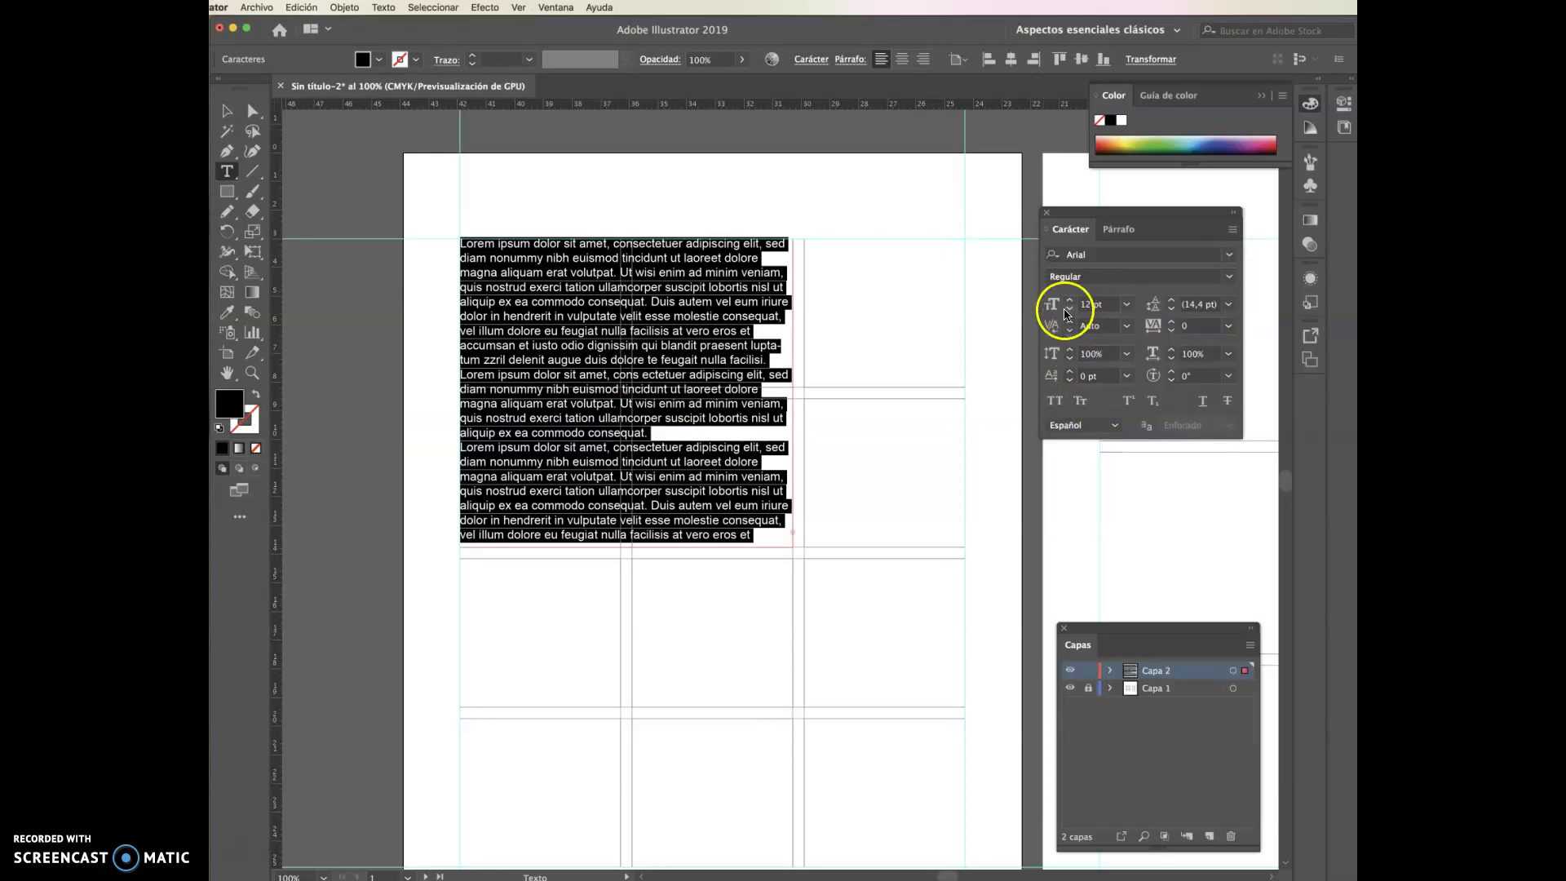
left_click(1127, 304)
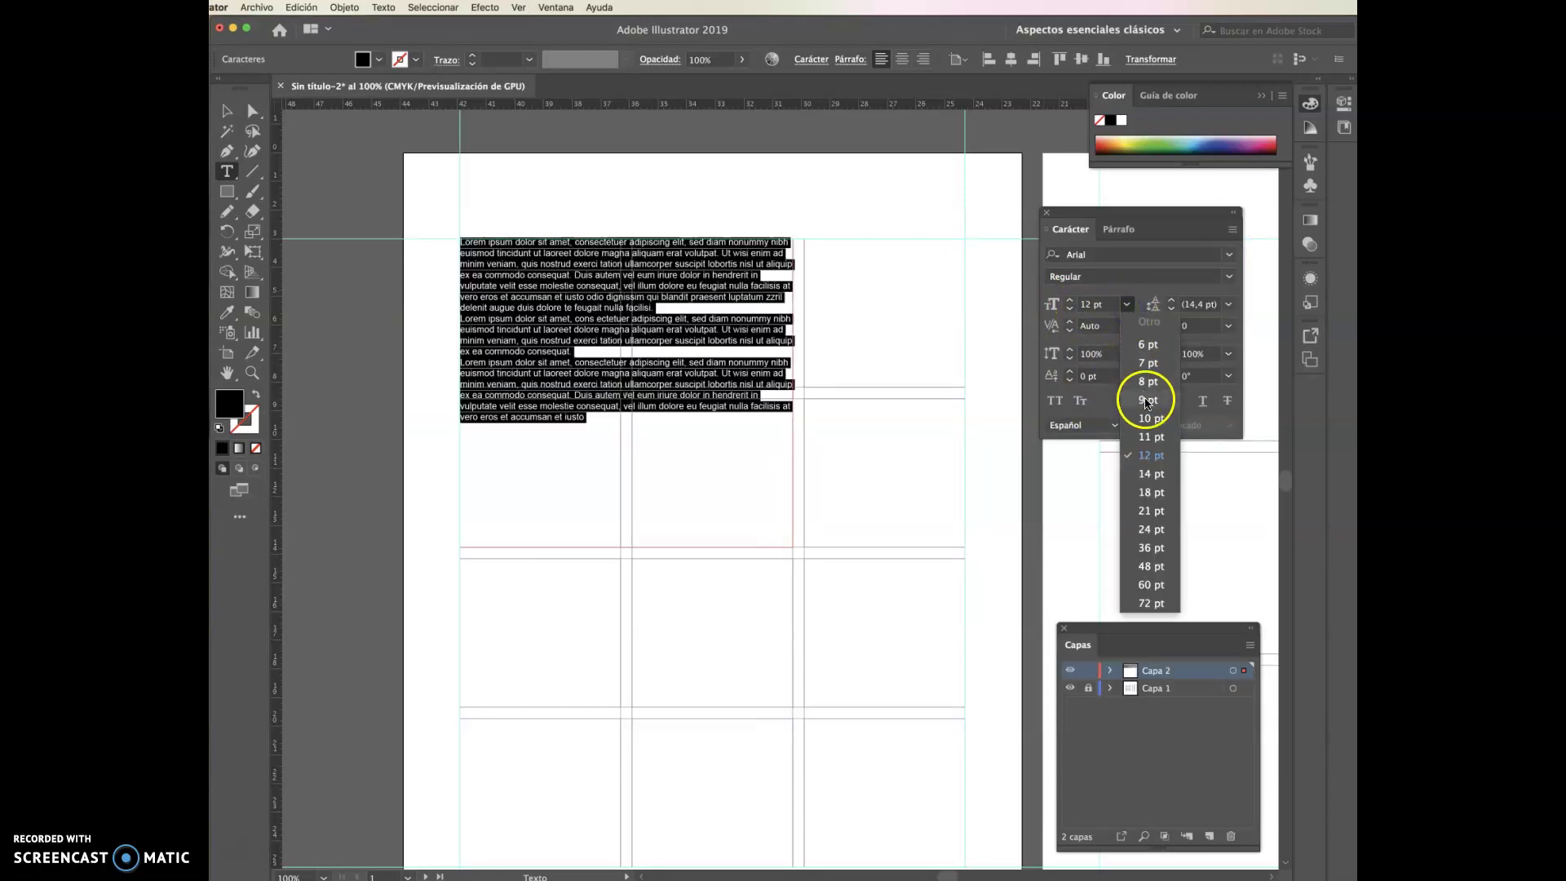
left_click(1155, 437)
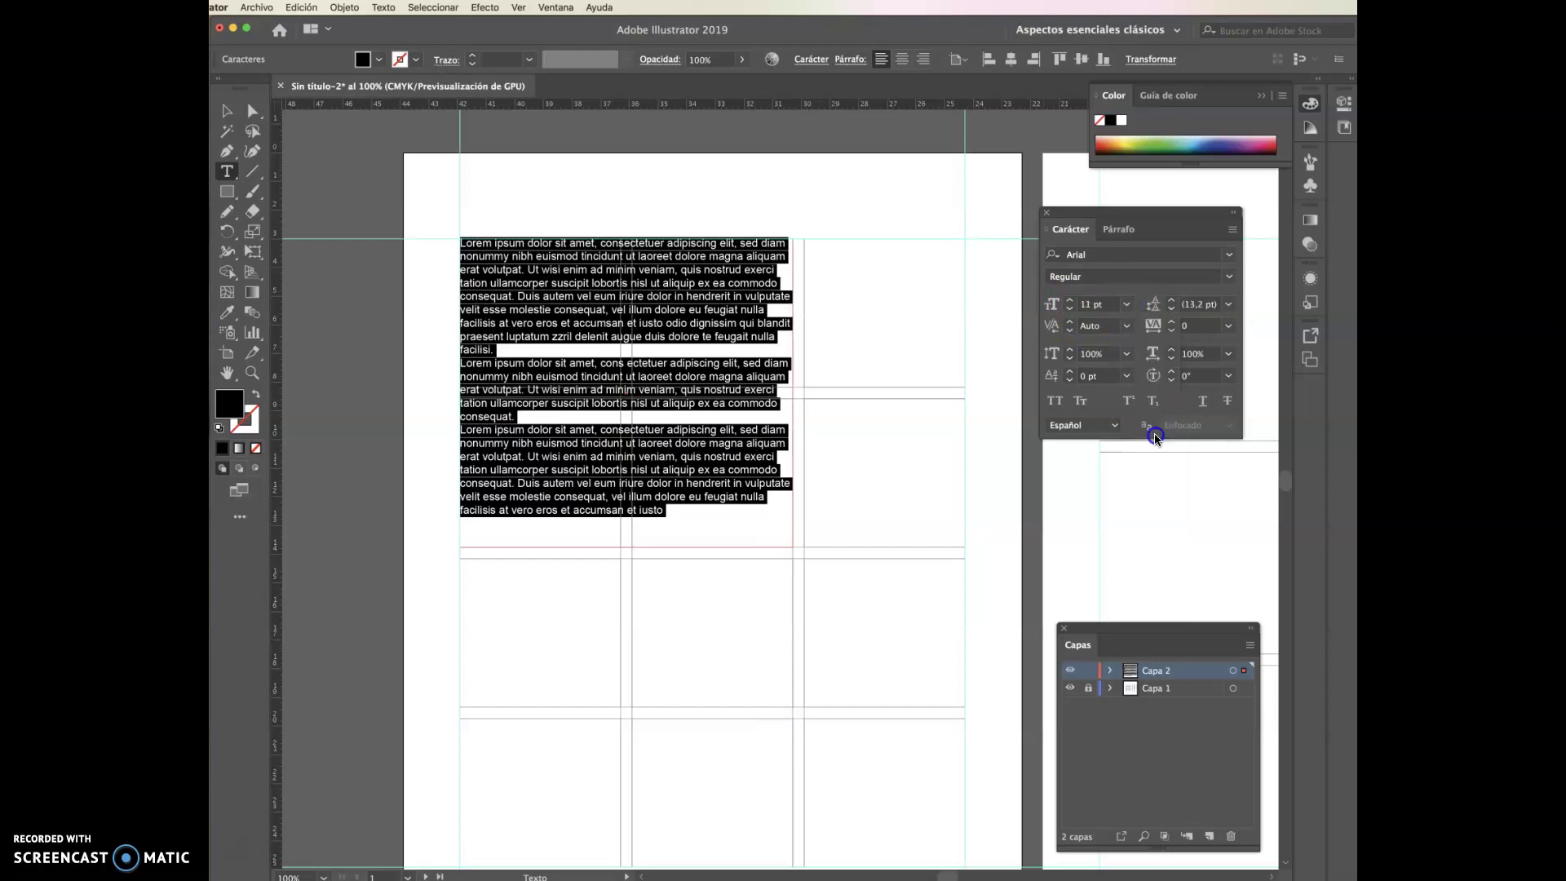
left_click(659, 324)
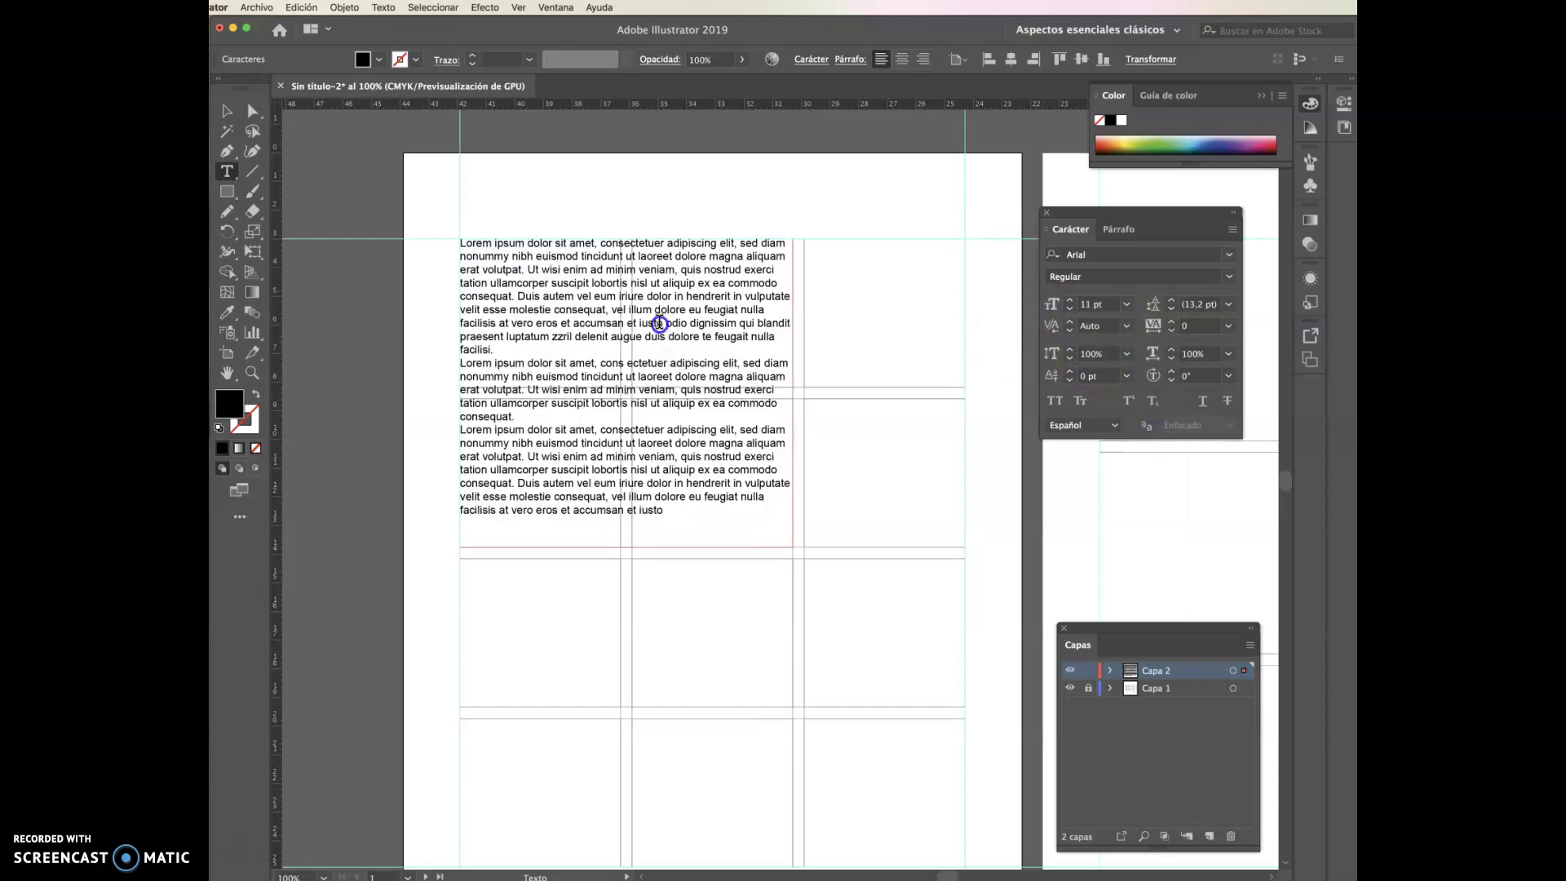
- Split "Lorem ipsum dolor sit amet" off as a heading followed by a blank line, and start the body text with "Consectetuer"
left_click(597, 243)
key("Return")
key("Return")
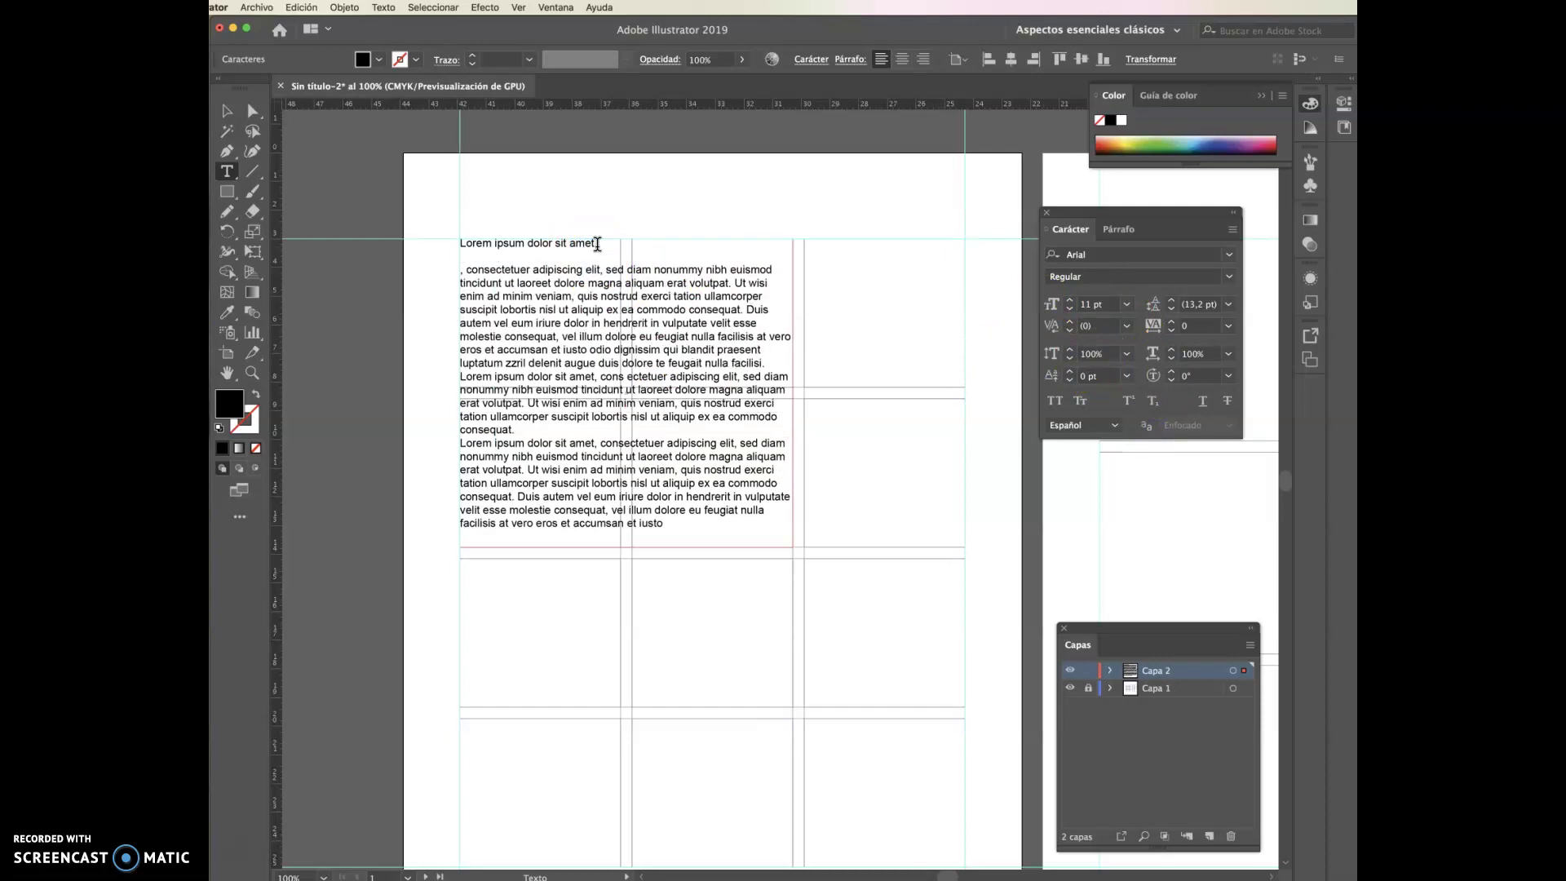
left_click(460, 270)
key("Delete")
key("Delete")
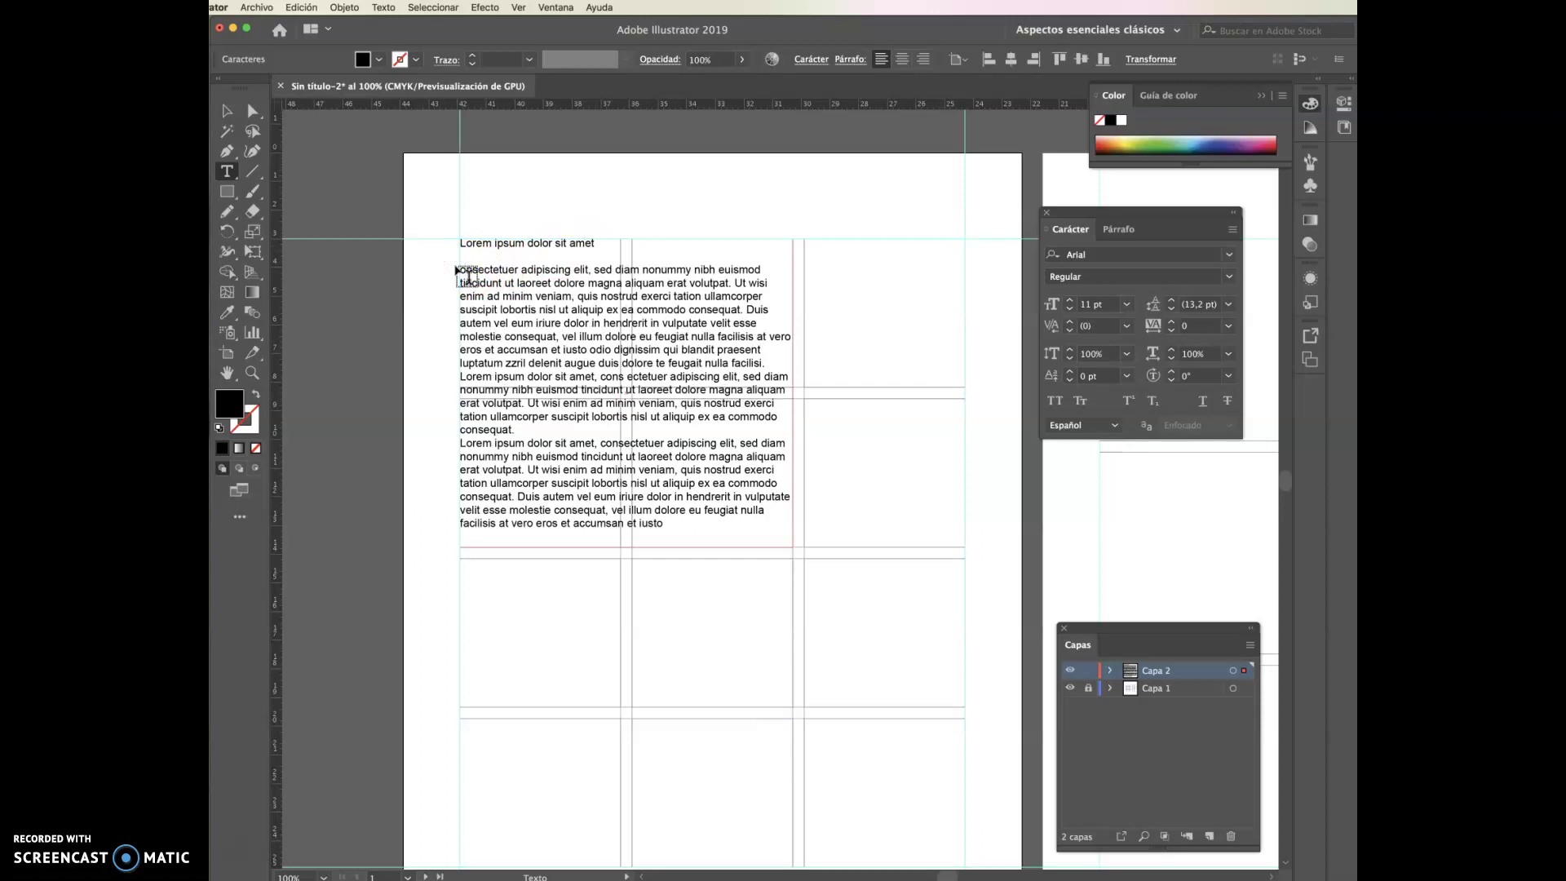
type("C")
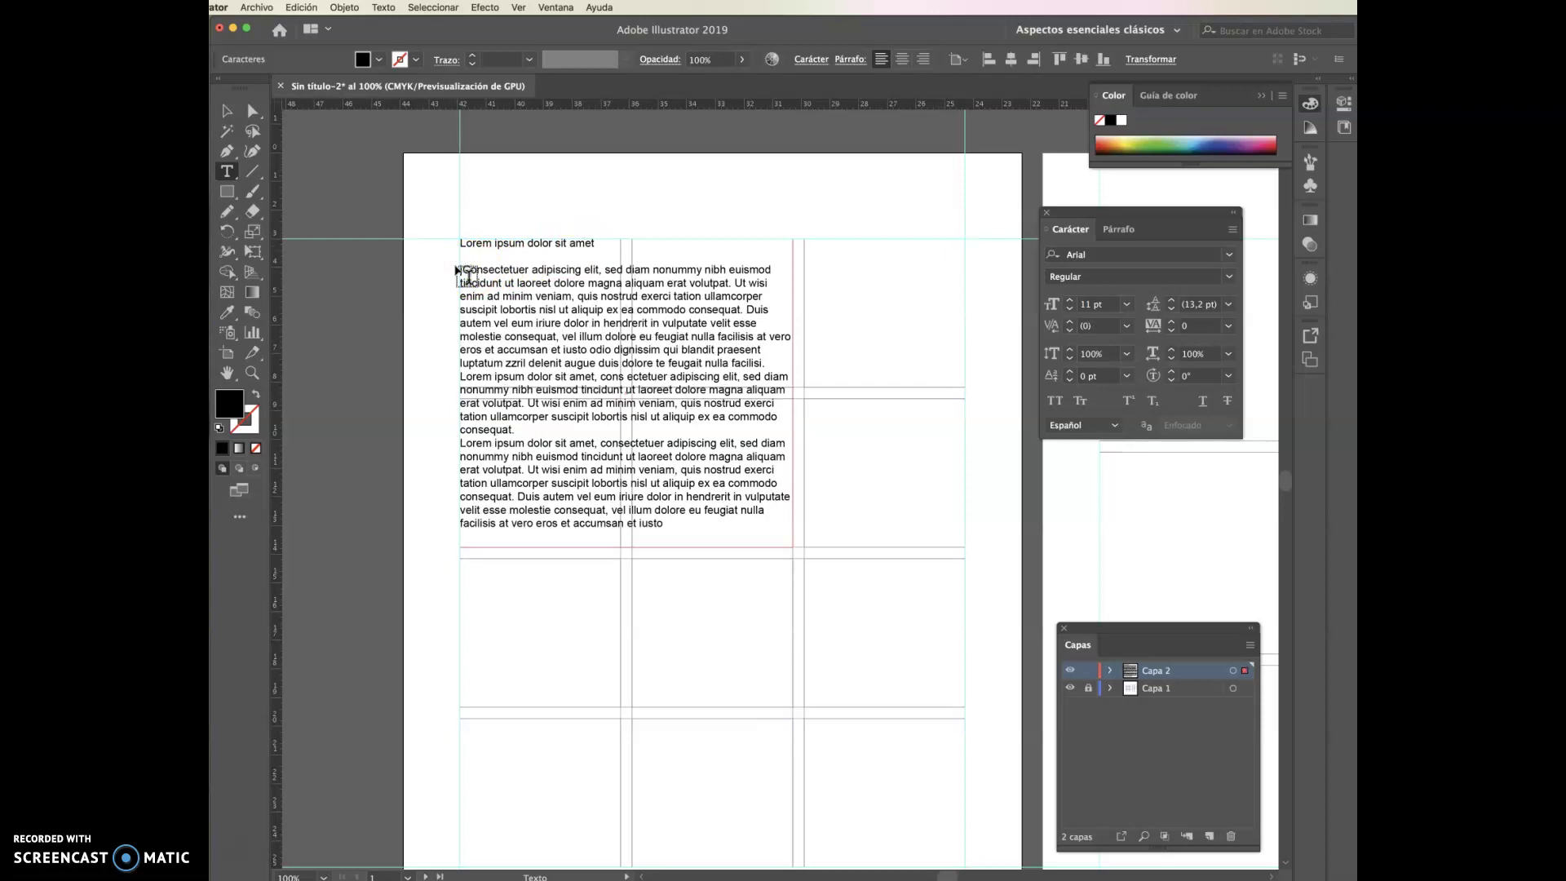
key("BackSpace")
type("C")
- Set the heading line "Lorem ipsum dolor sit amet" to 14 pt in the Bold style
scroll(461, 271, "right", 2)
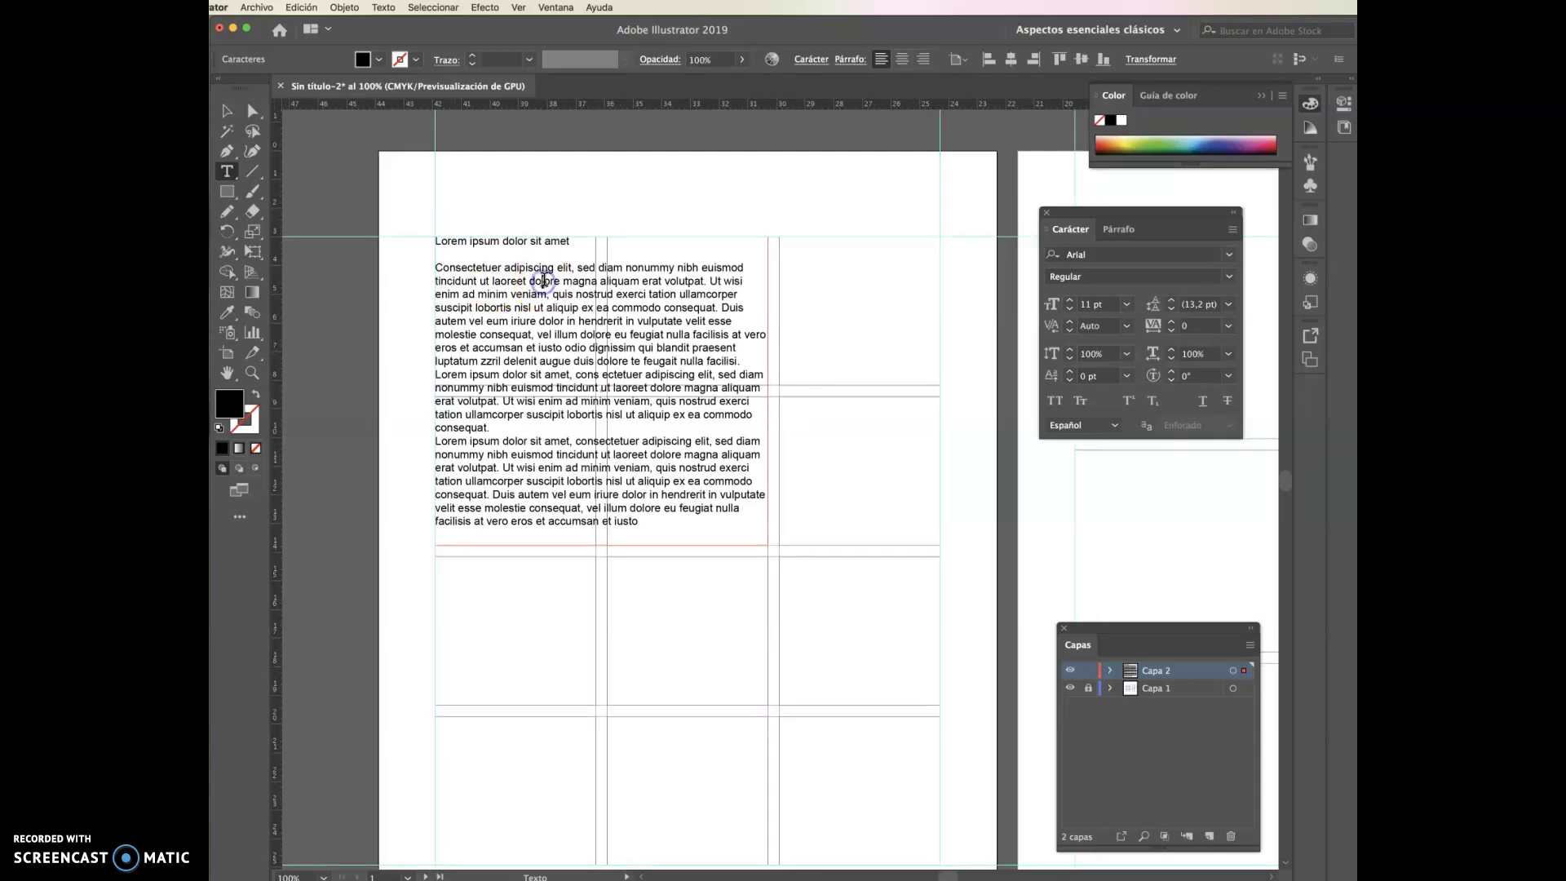
left_click_drag(573, 240, 444, 240)
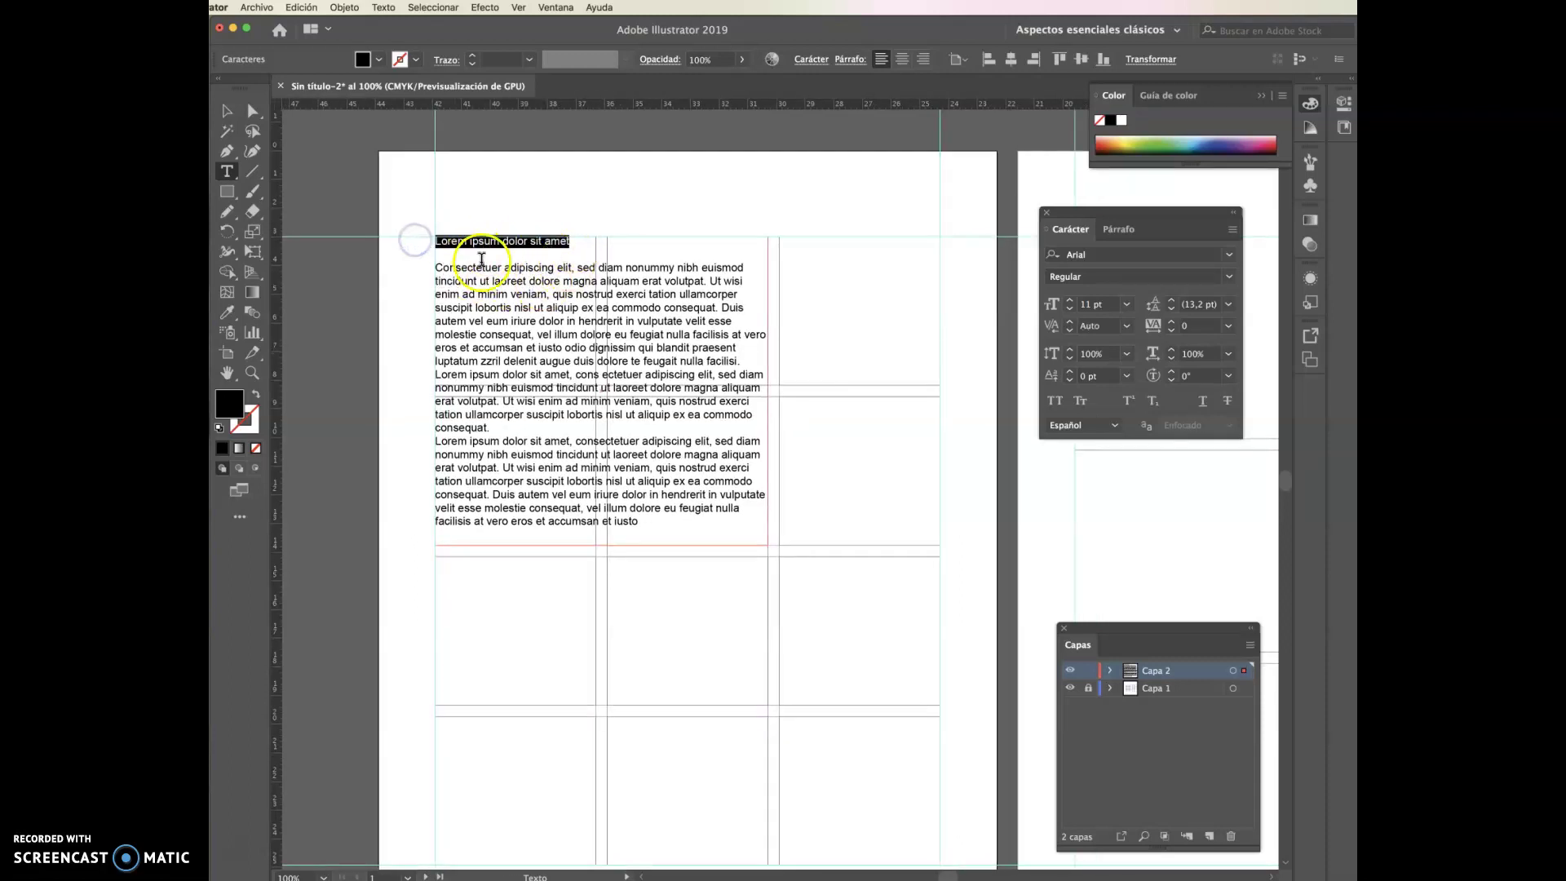
left_click(1082, 304)
left_click(1071, 301)
left_click(1071, 301)
left_click(1071, 302)
left_click(1071, 302)
left_click(1071, 301)
left_click(1070, 309)
left_click(1070, 309)
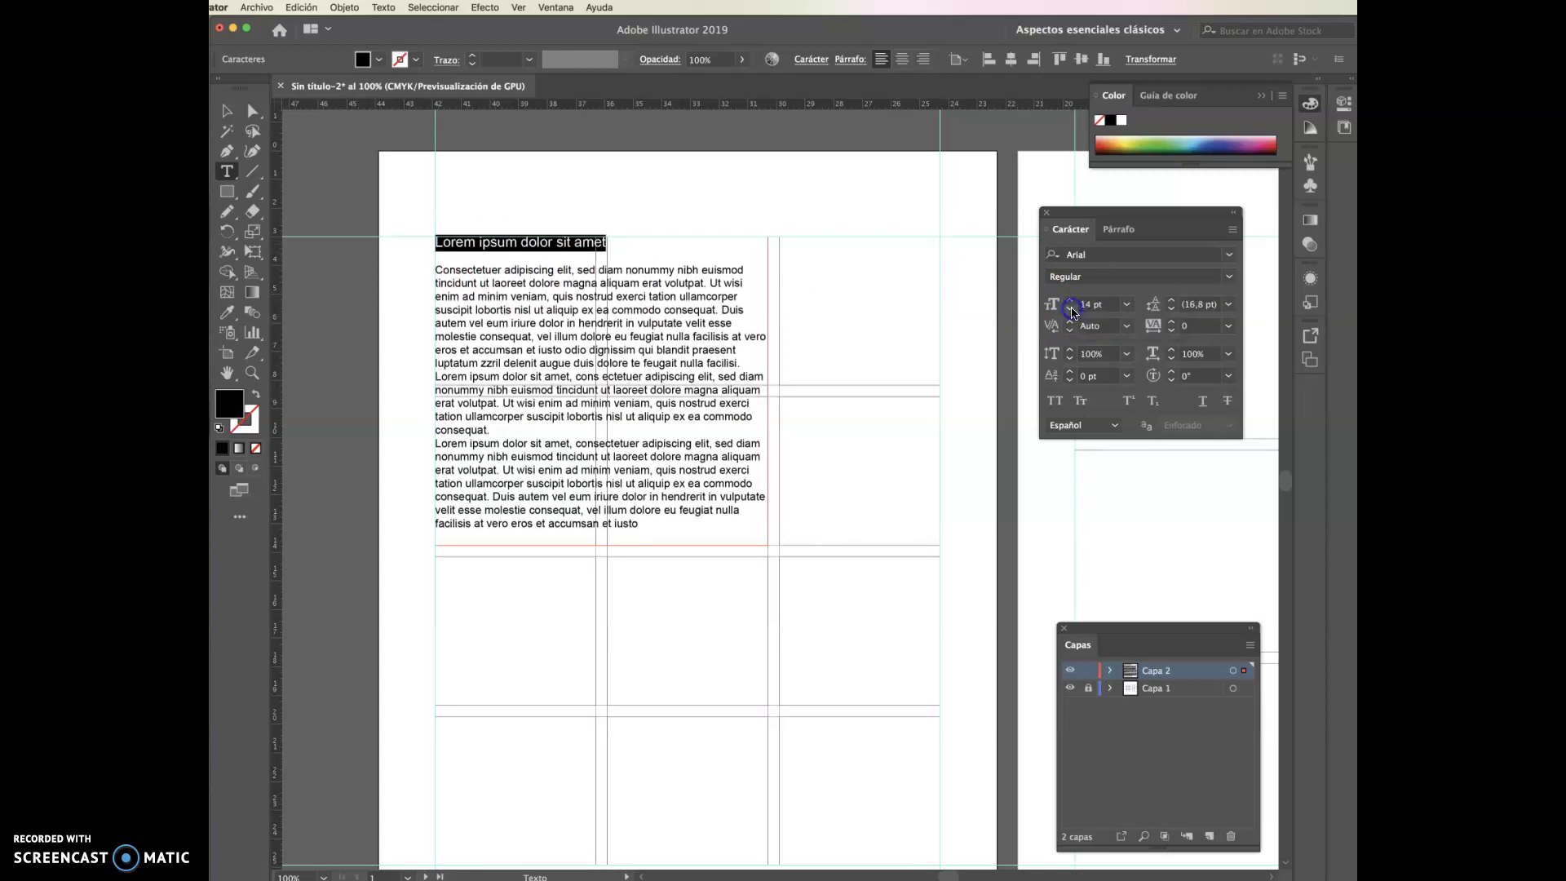
left_click(1229, 277)
left_click(1065, 333)
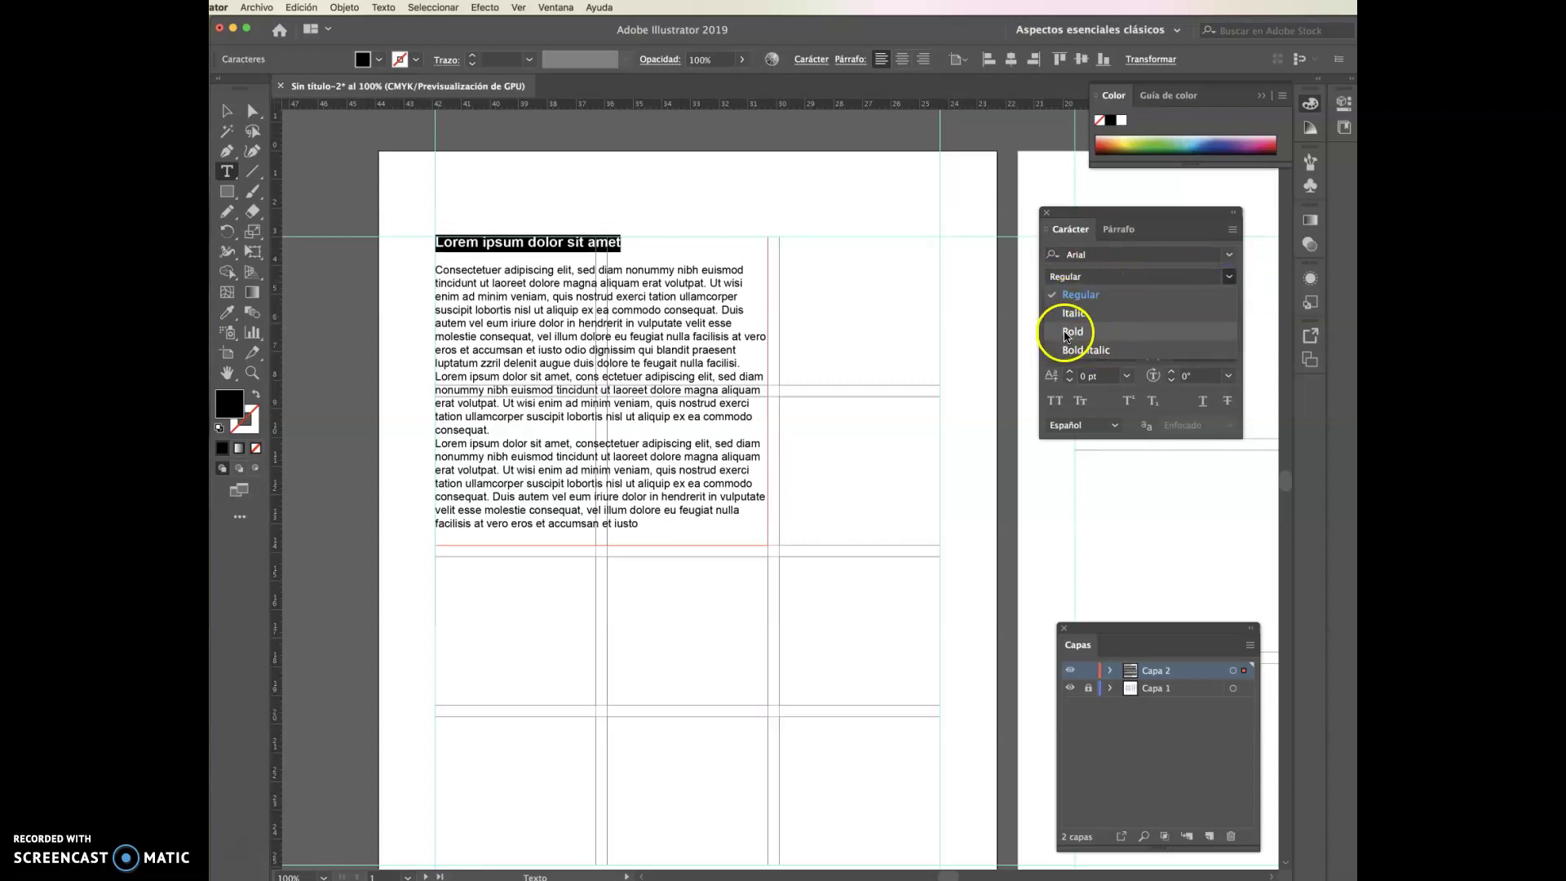
left_click(1070, 333)
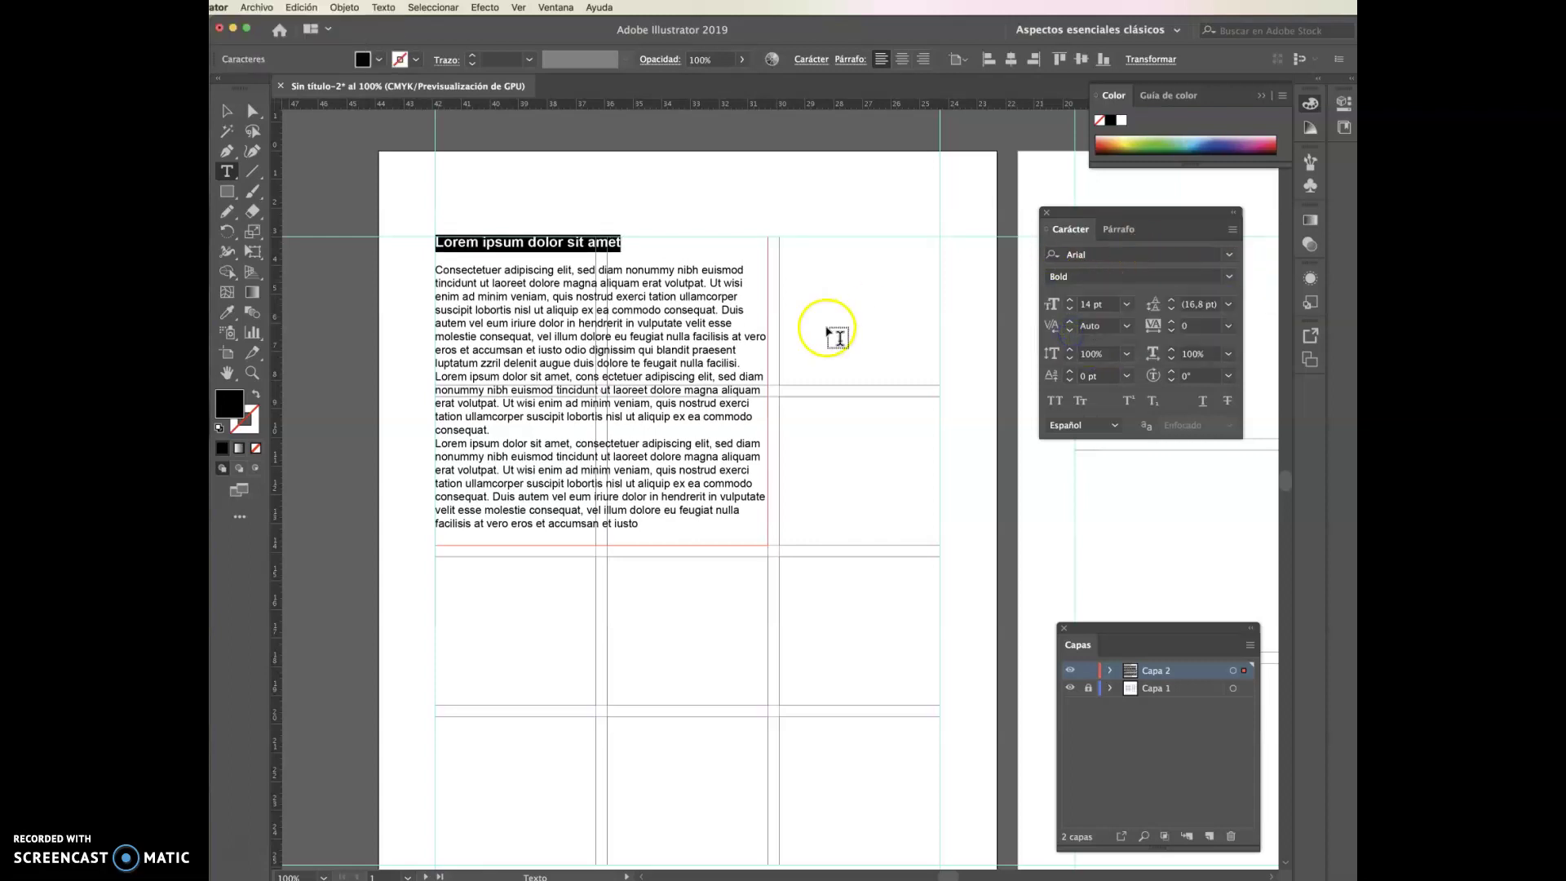
- Justify all the body text below the heading with the last line aligned left
left_click(711, 322)
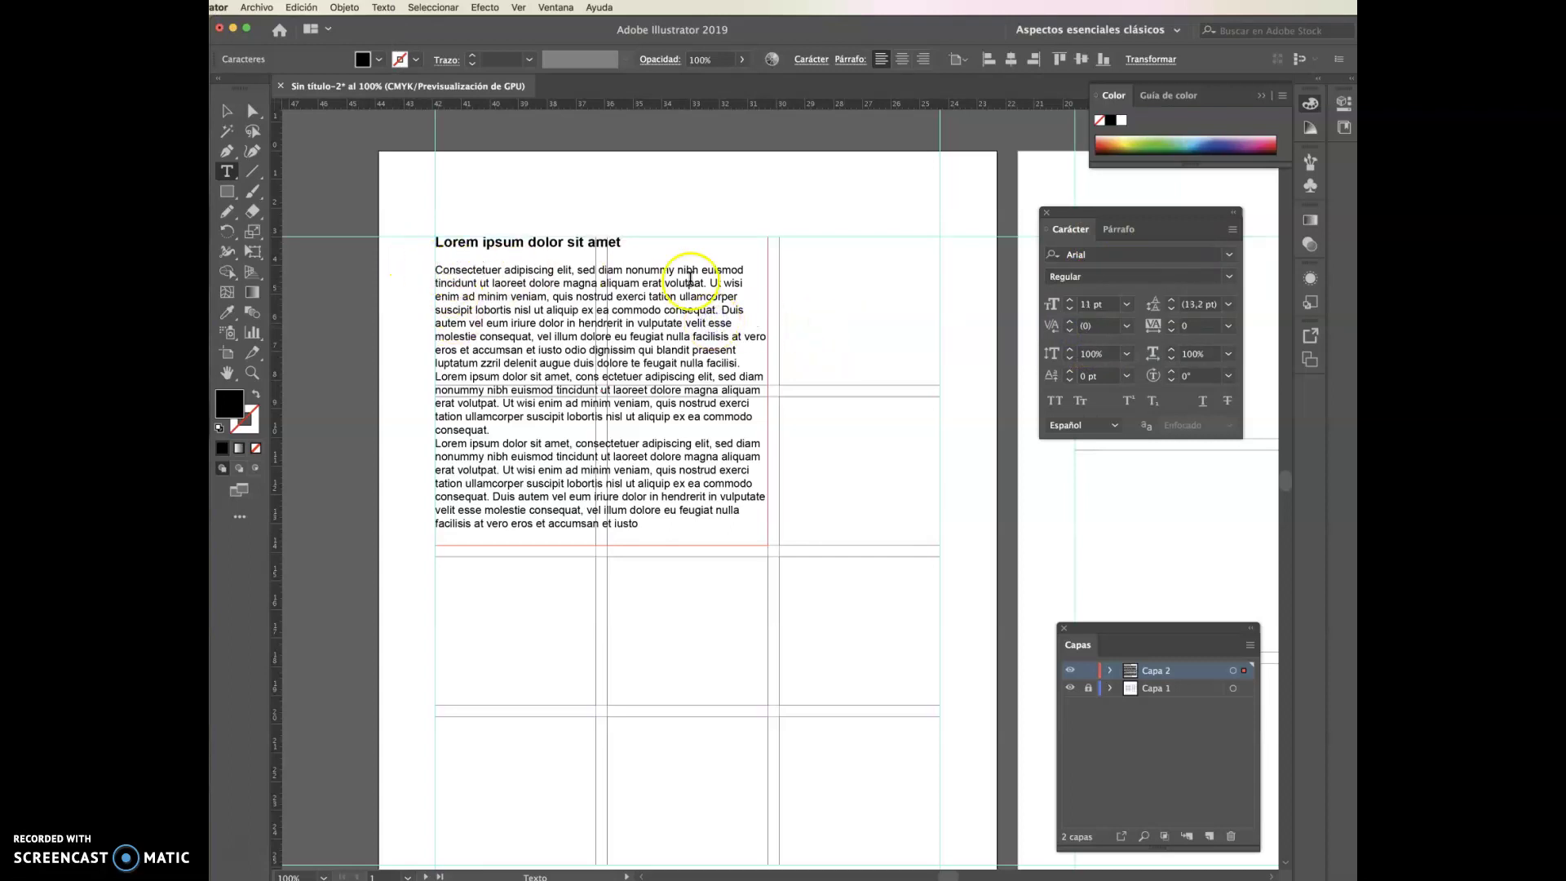
left_click_drag(635, 519, 411, 271)
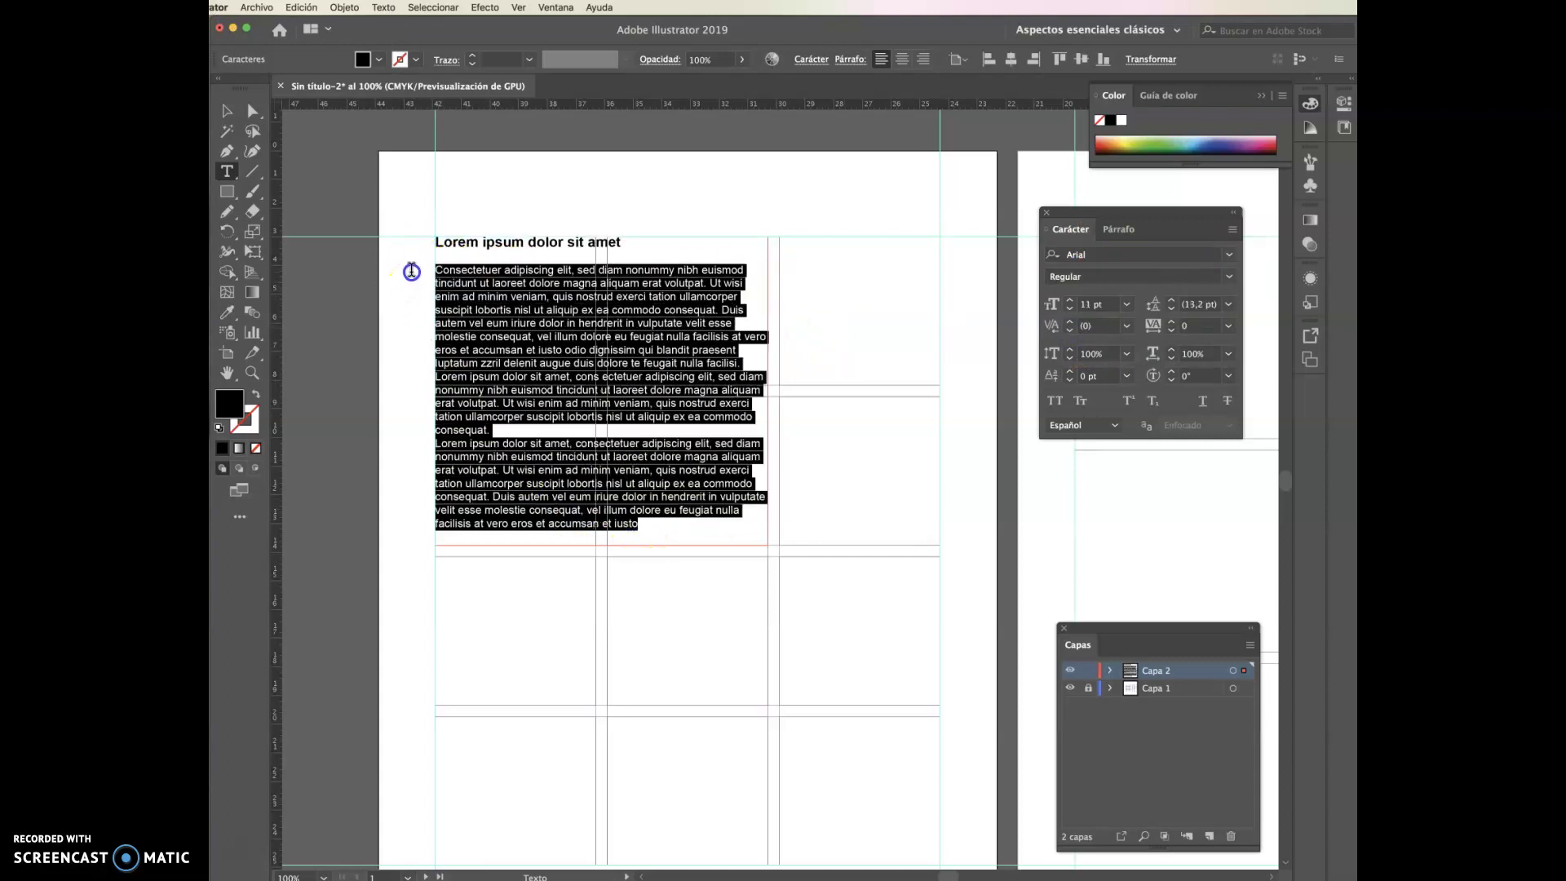
left_click(1119, 230)
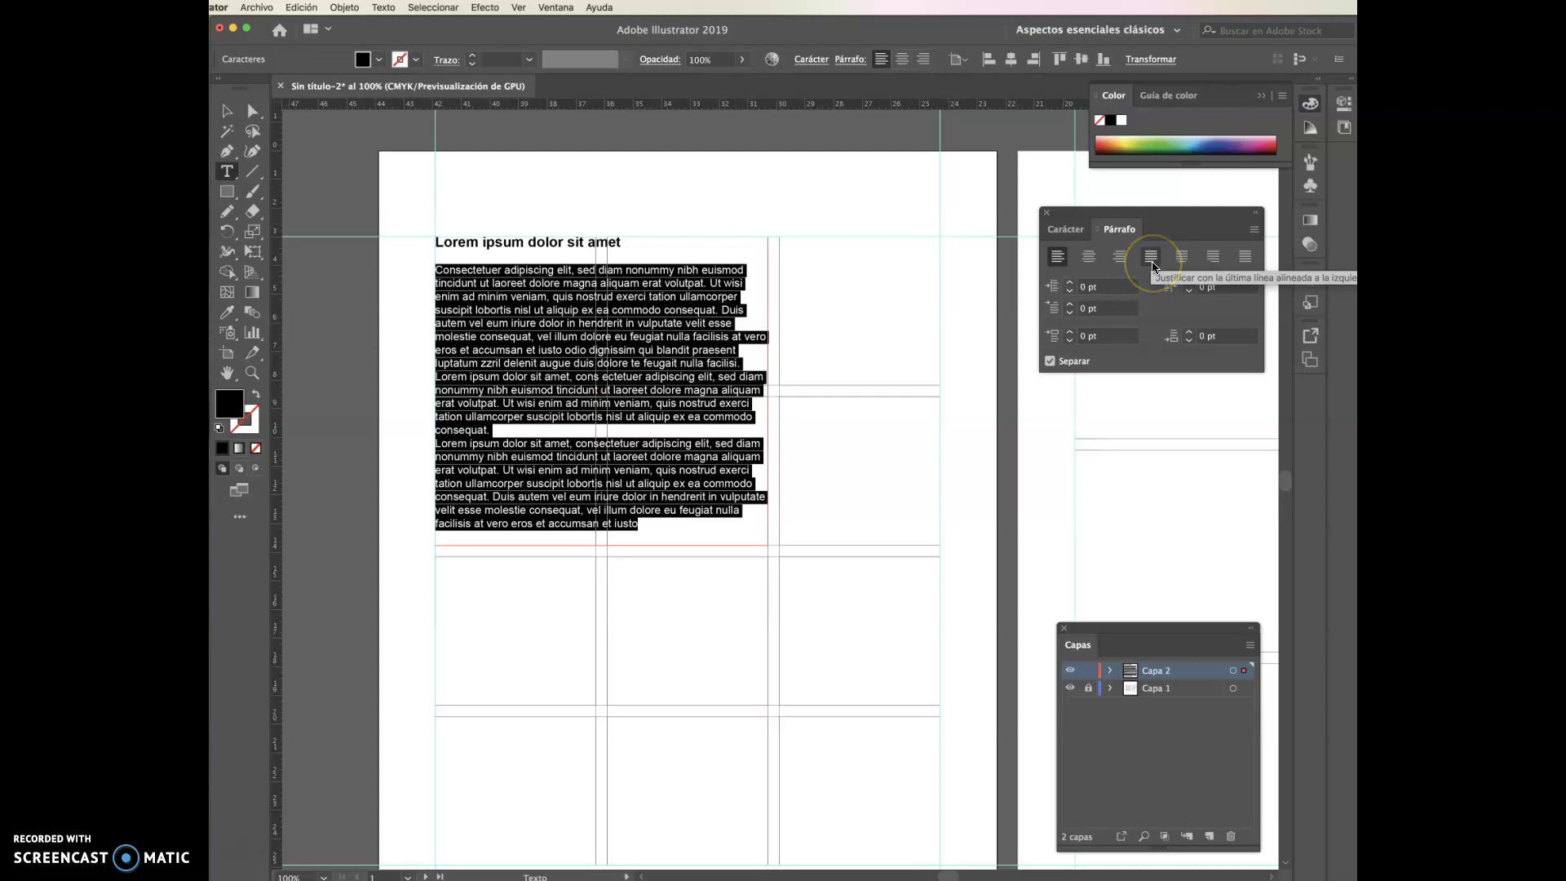
left_click(1172, 262)
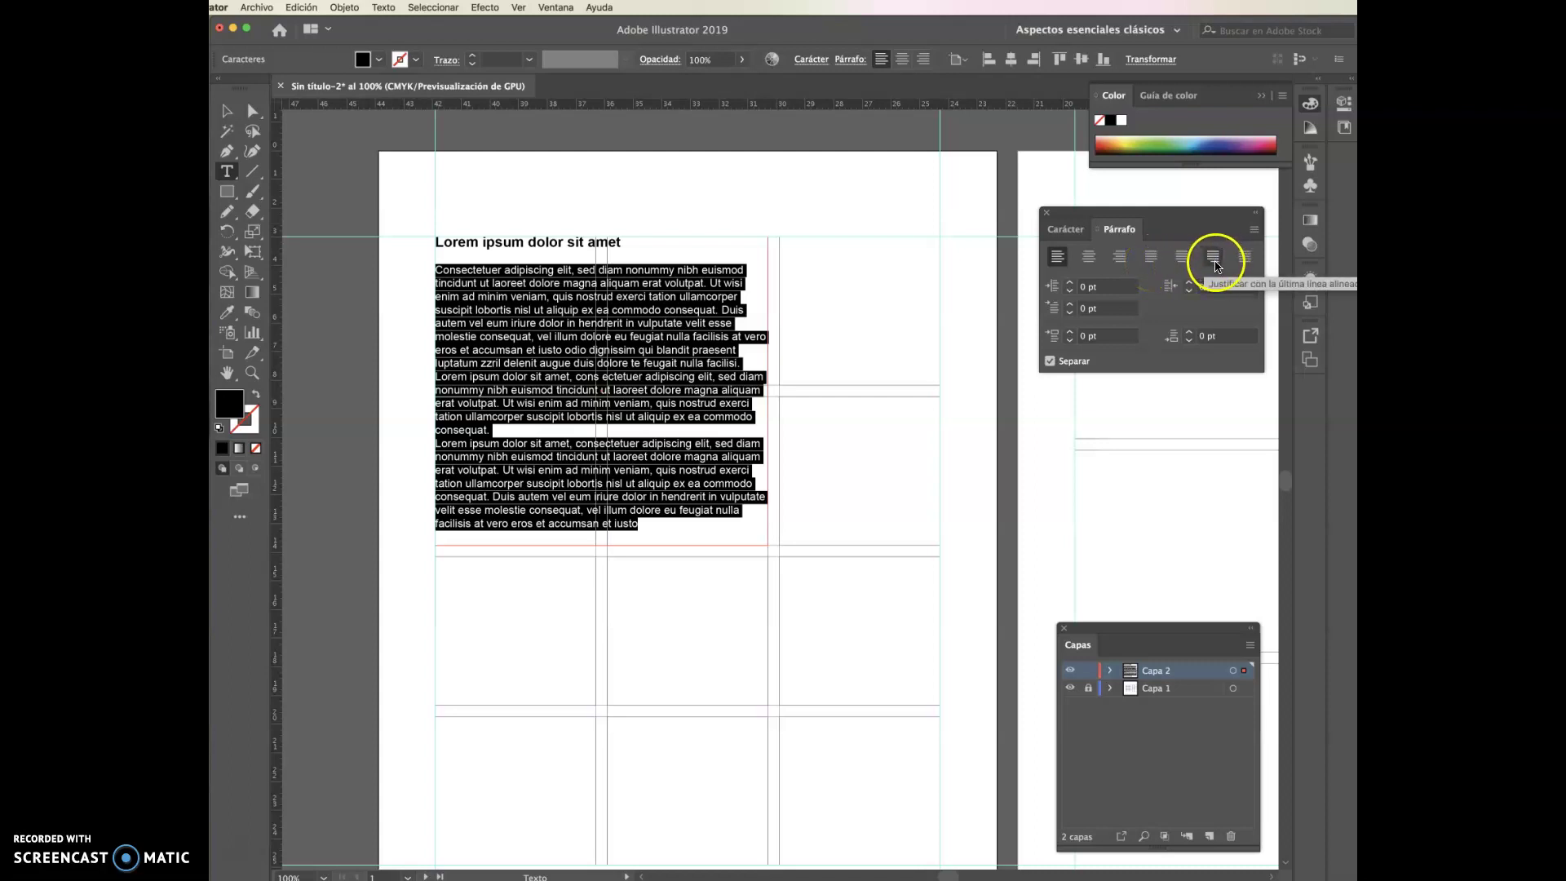
left_click(1151, 258)
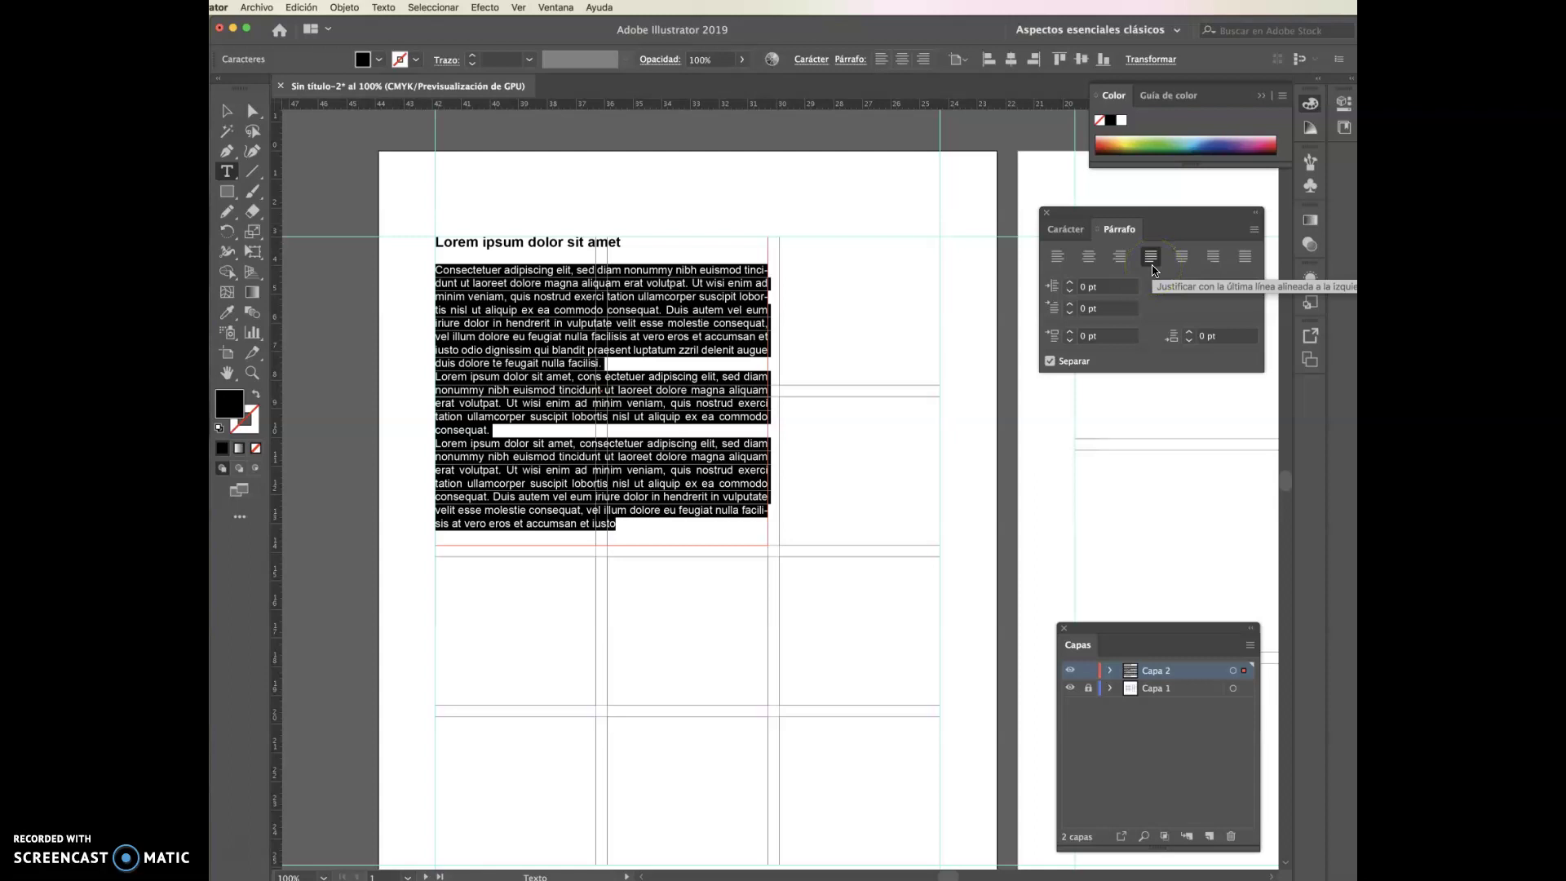
left_click(1050, 361)
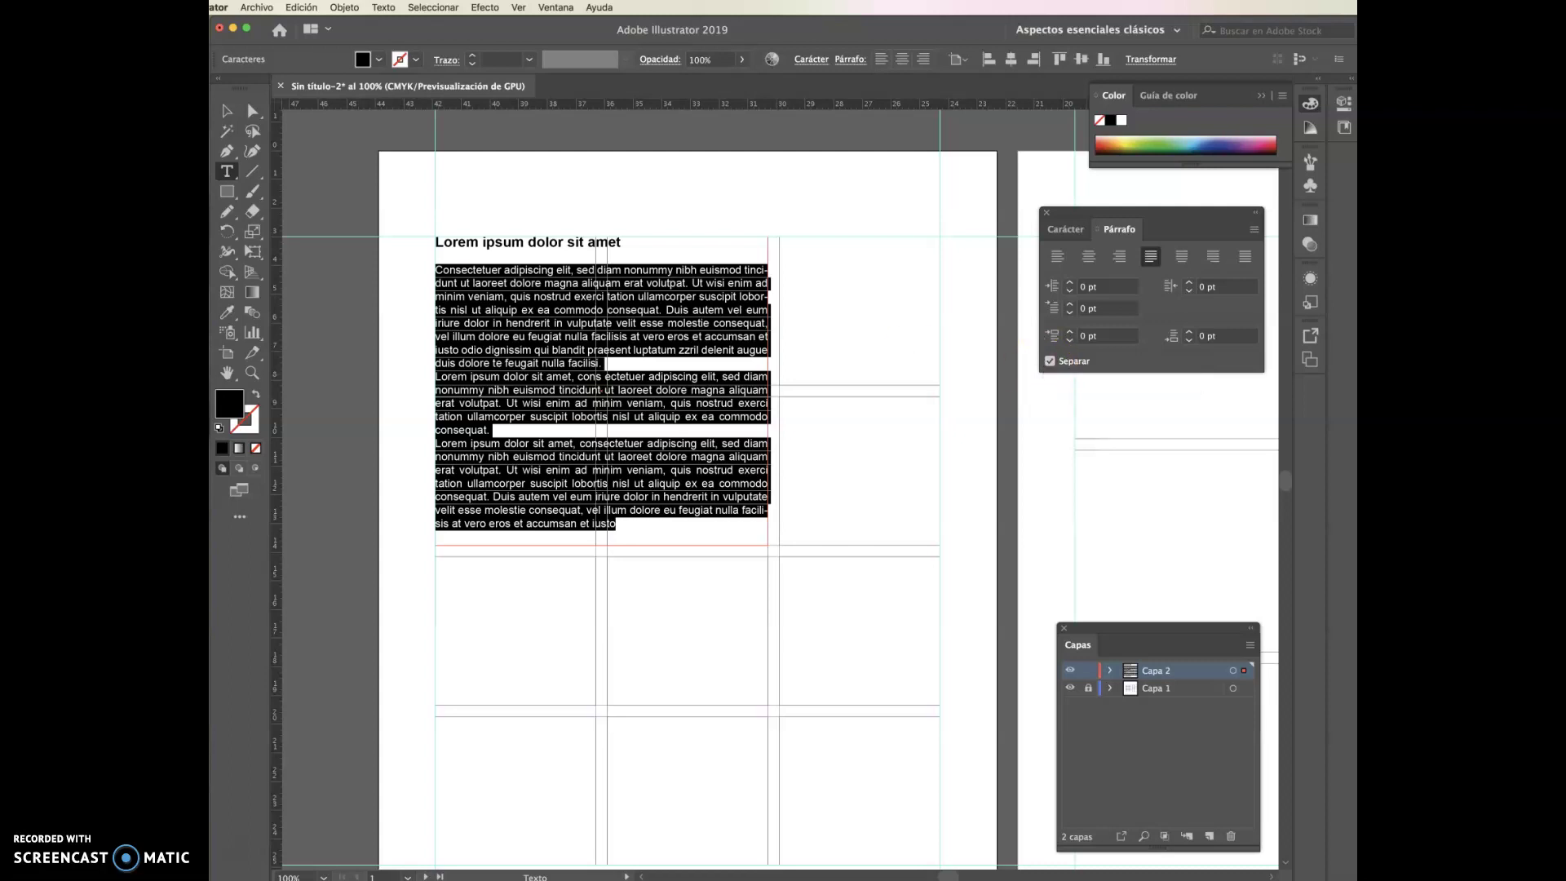
- Extend the two-column text frame downward to partway into the third grid row
left_click(225, 119)
left_click(731, 357)
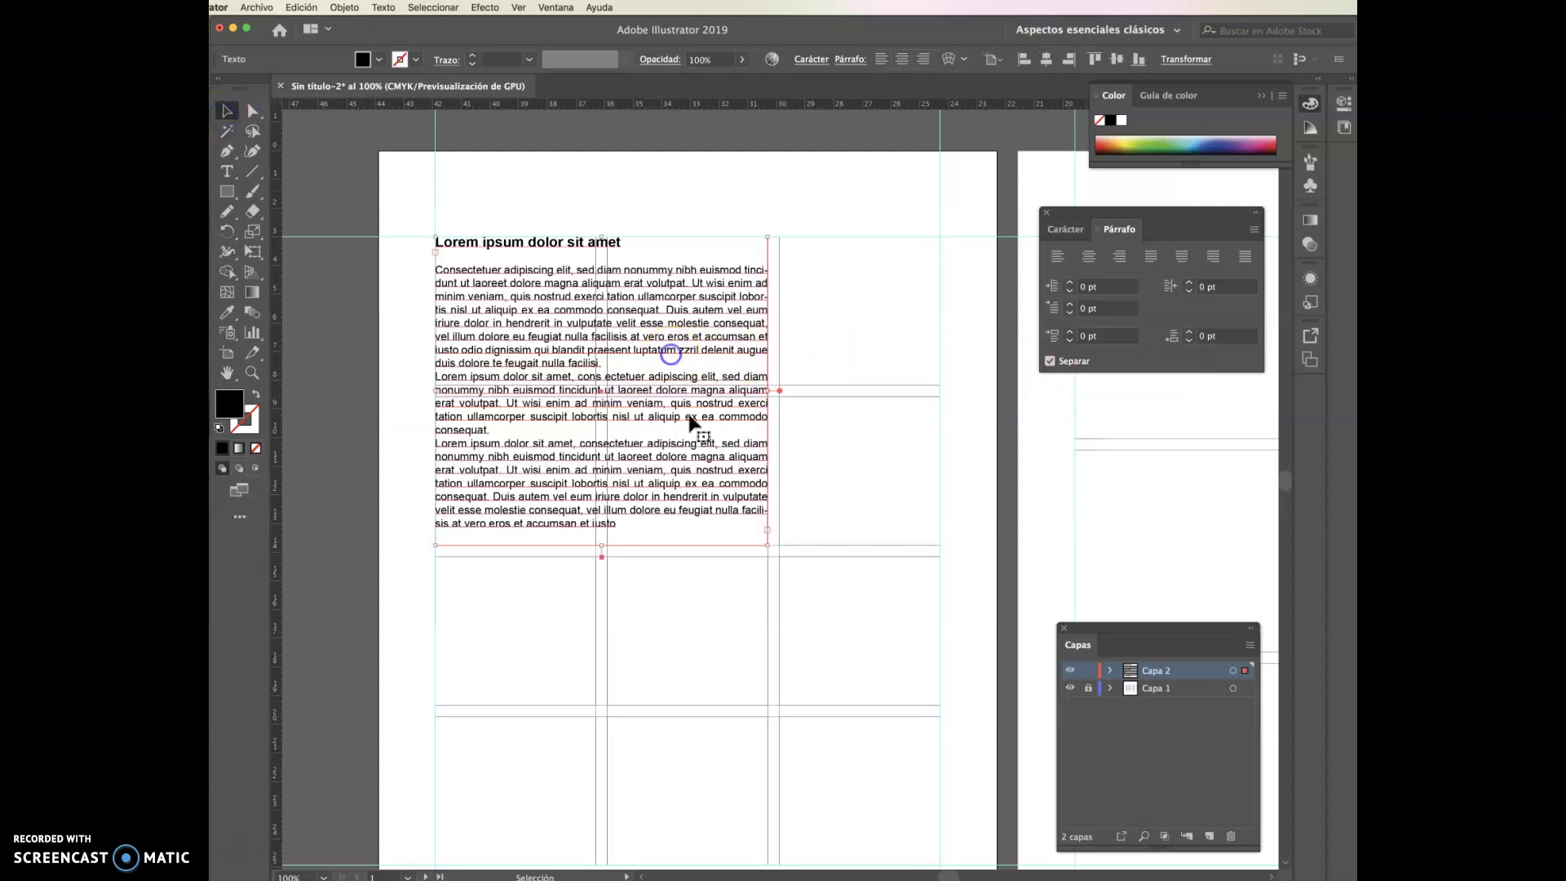
left_click_drag(771, 552, 764, 606)
- Turn off hyphenation (Separar) for the two-column text frame while viewing the ends of its lines up close
left_click(253, 373)
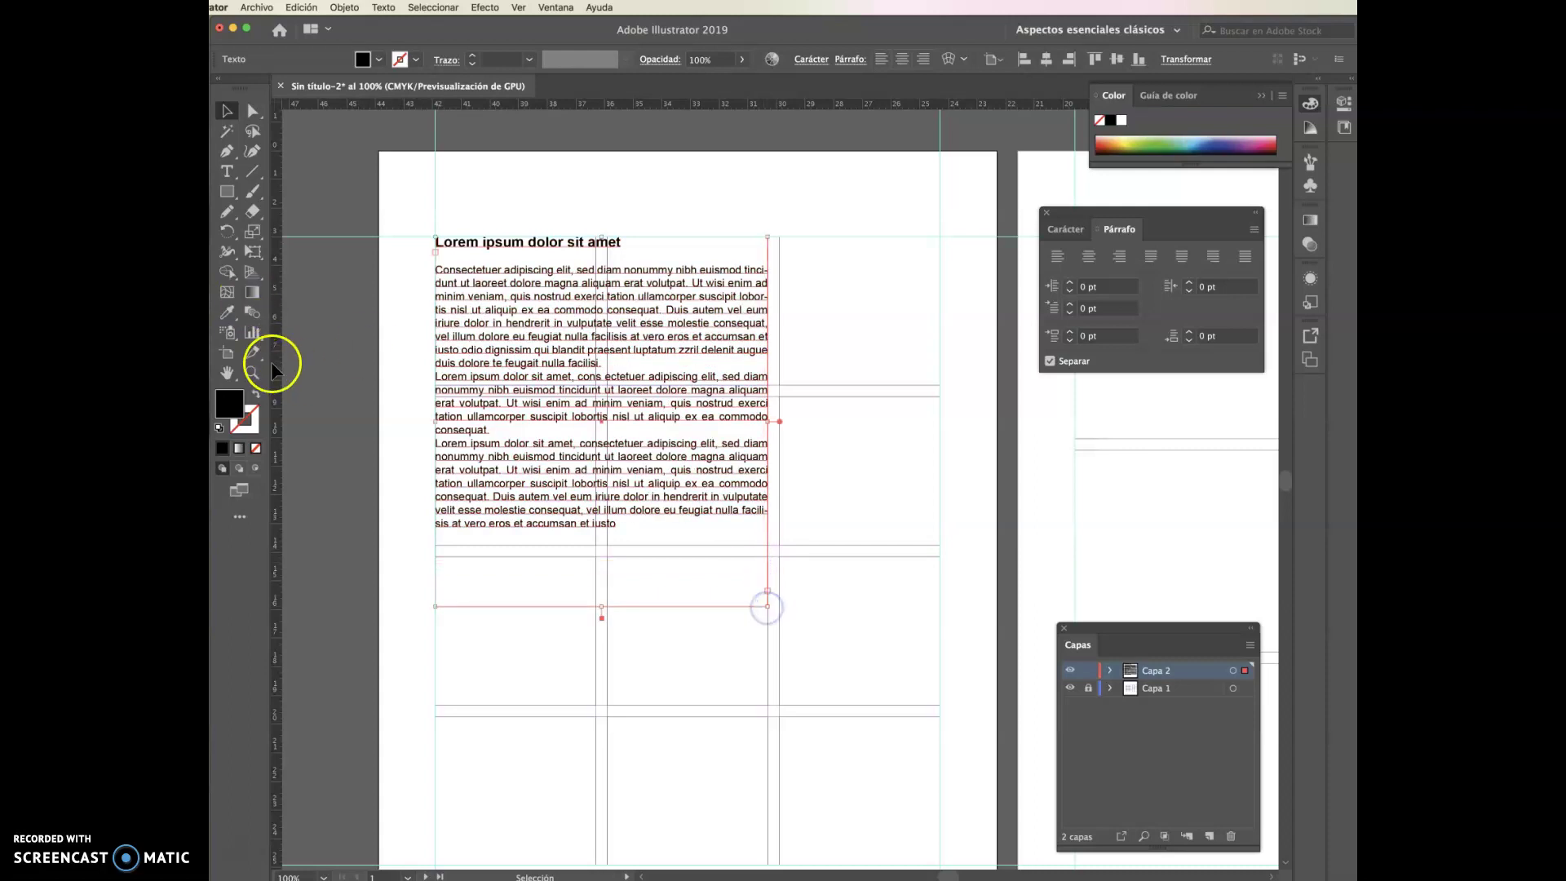
left_click(758, 346)
left_click(787, 338)
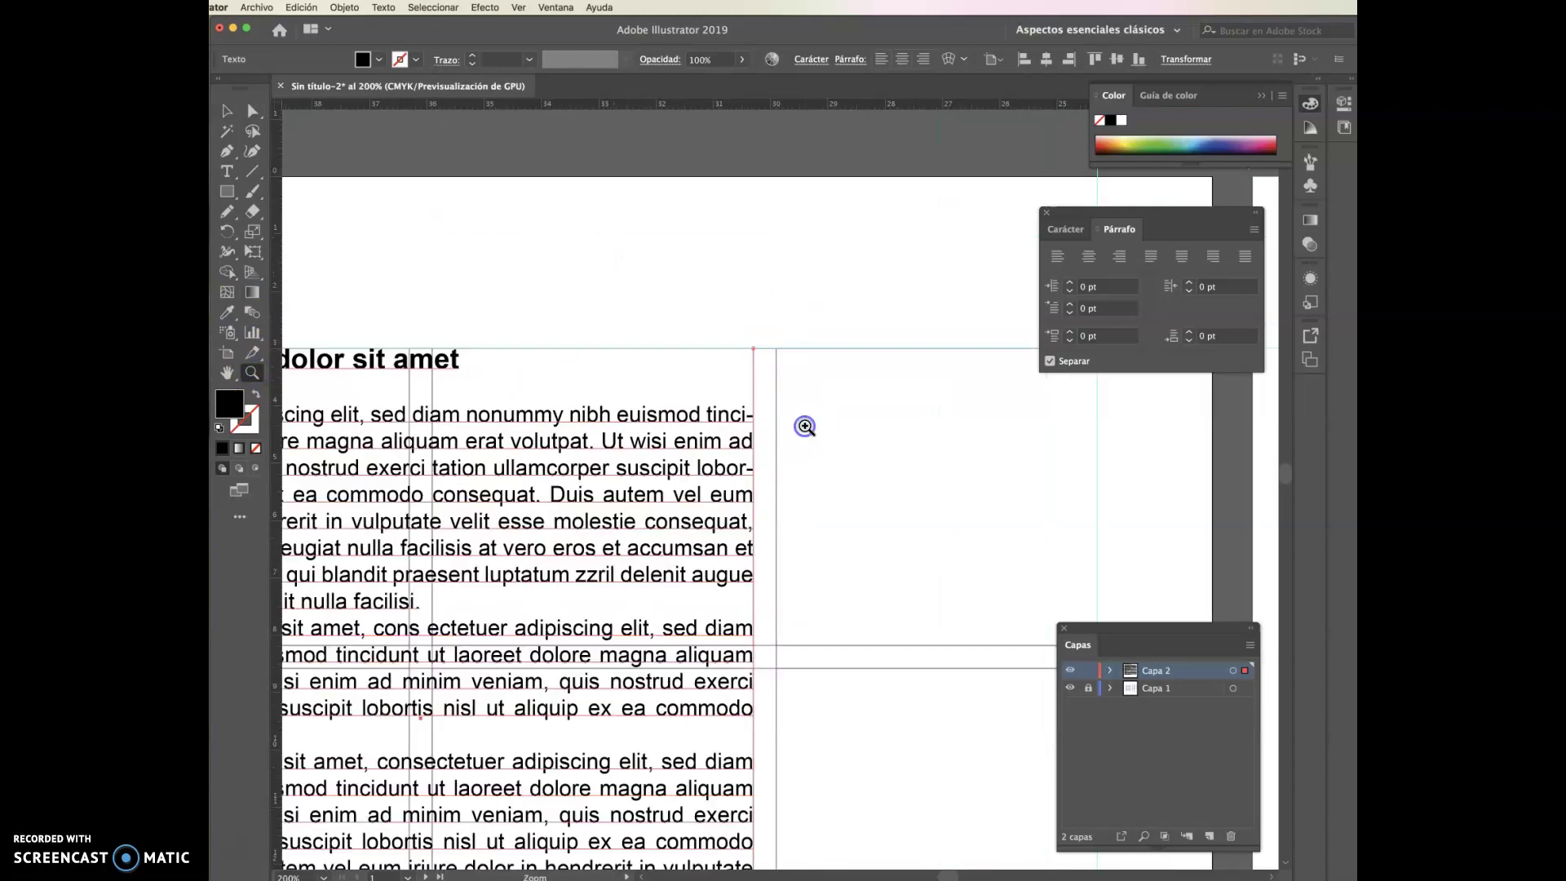
left_click(228, 112)
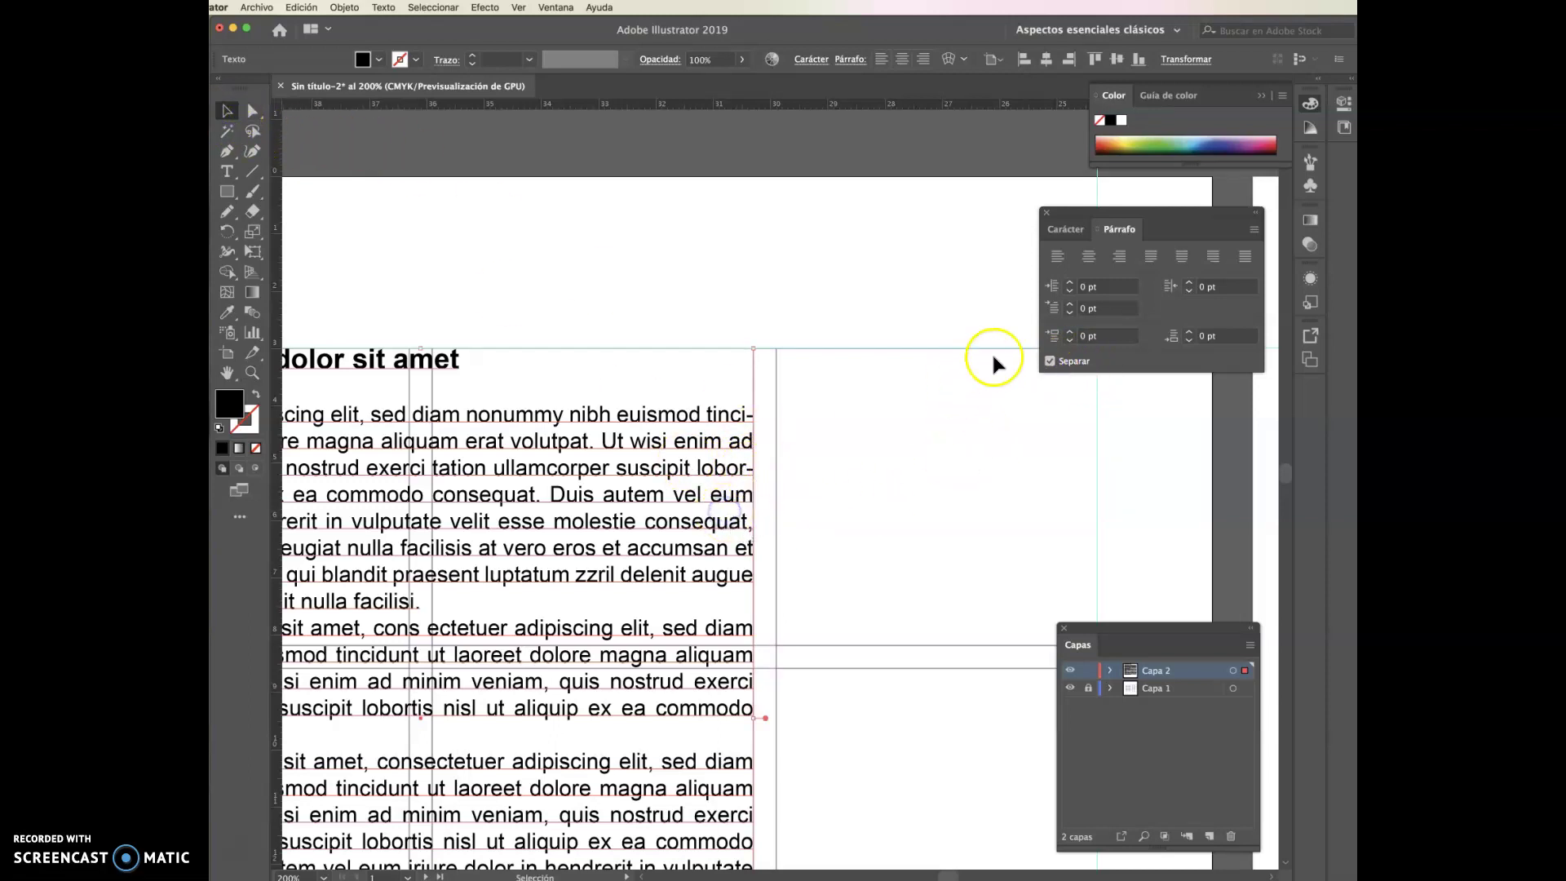
left_click(1051, 362)
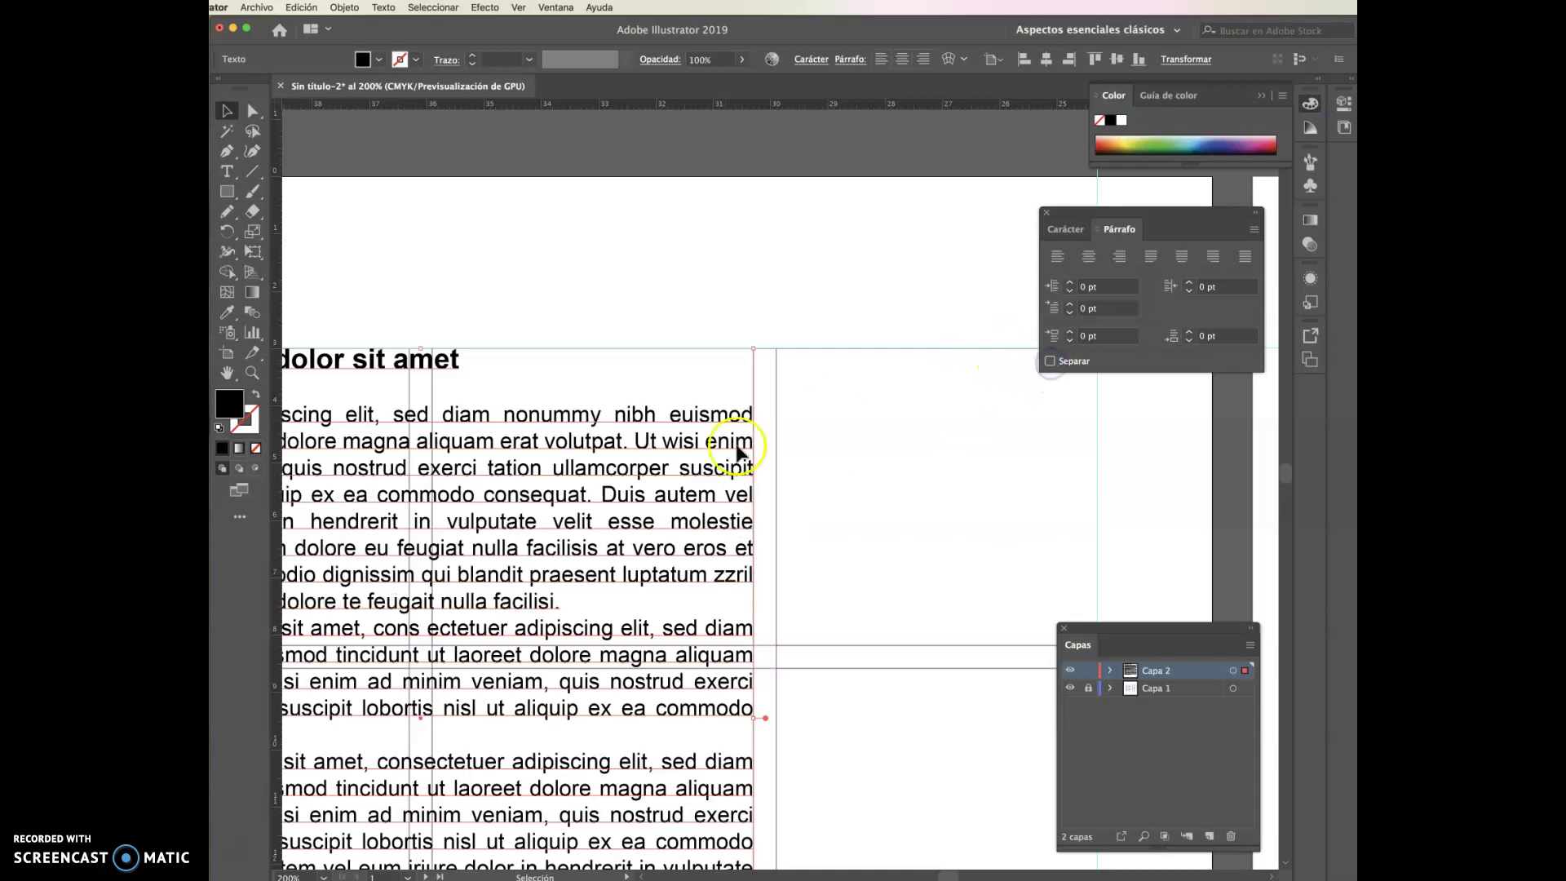
- Shorten the text frame so its lower edge sits on the end of the second grid row
left_click(252, 373)
left_click(635, 373, "alt")
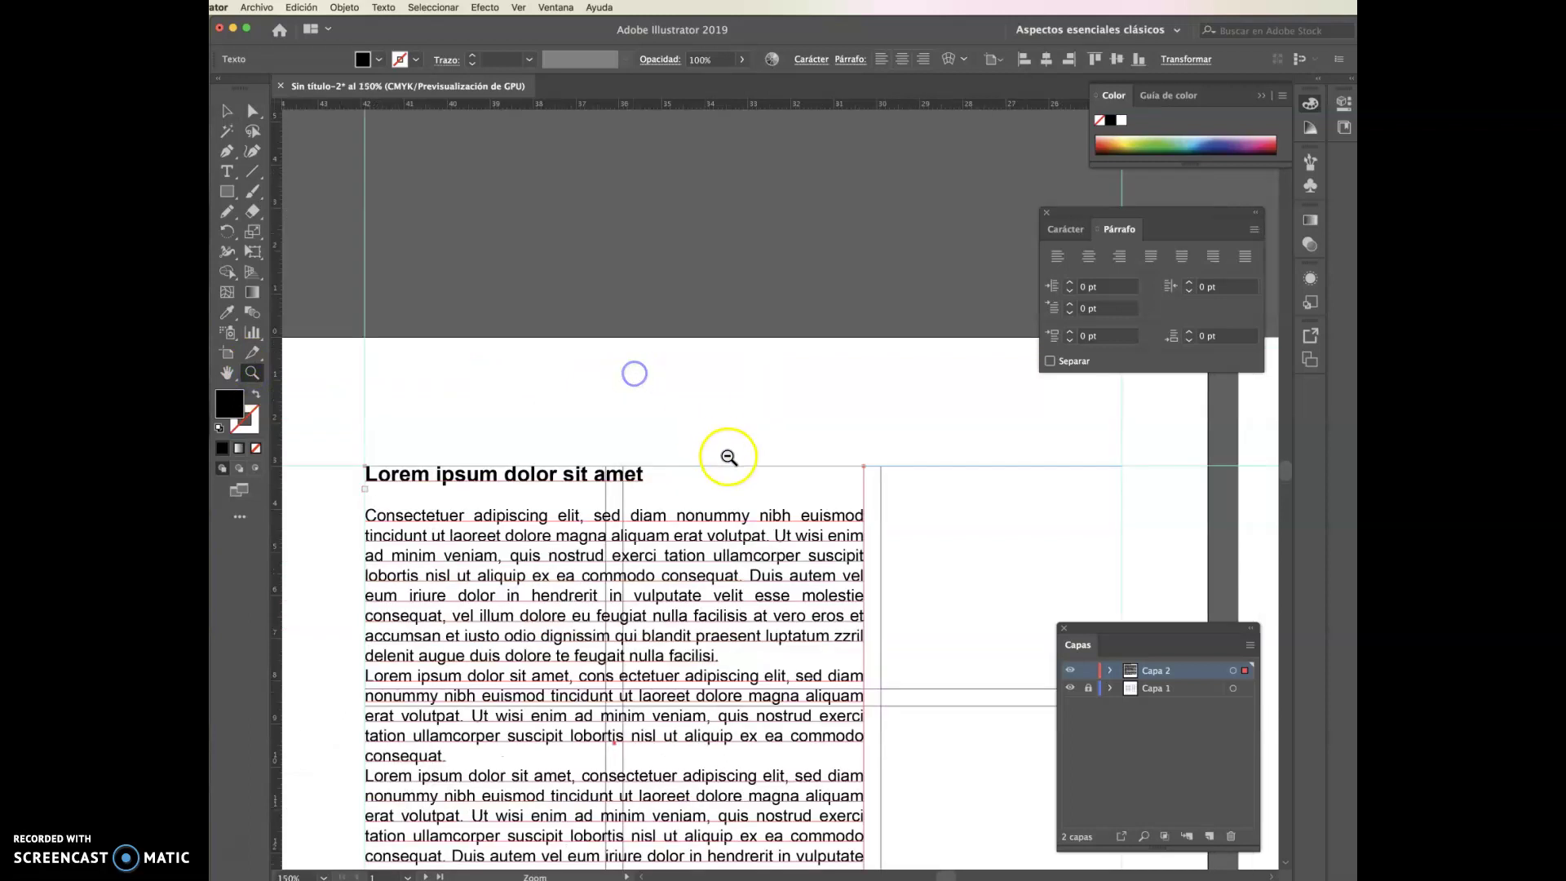
left_click(726, 457, "alt")
left_click_drag(767, 558, 760, 305)
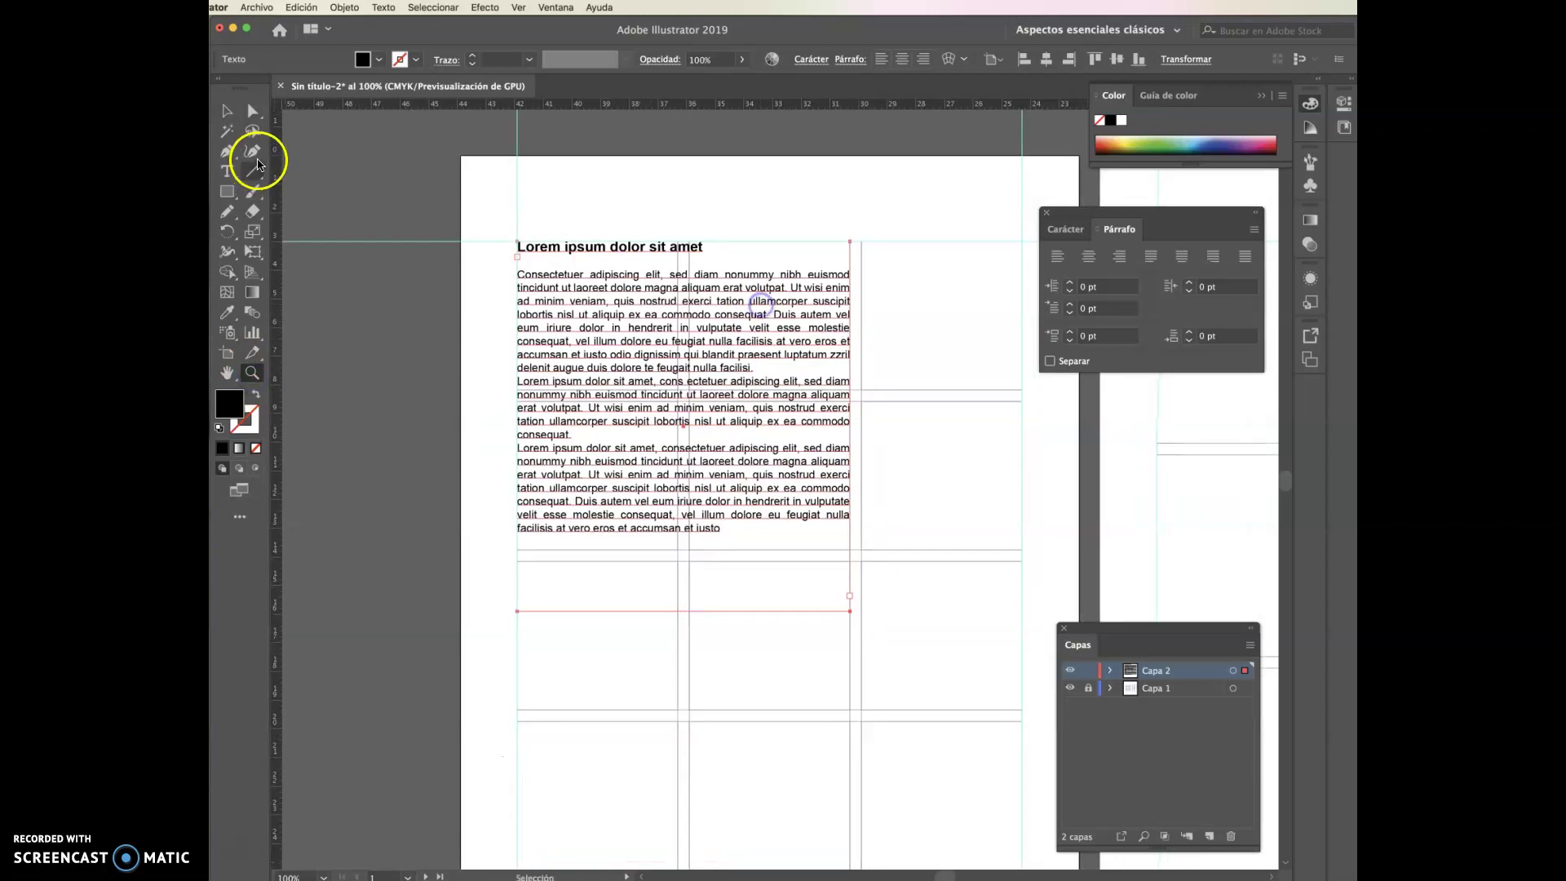
left_click(252, 111)
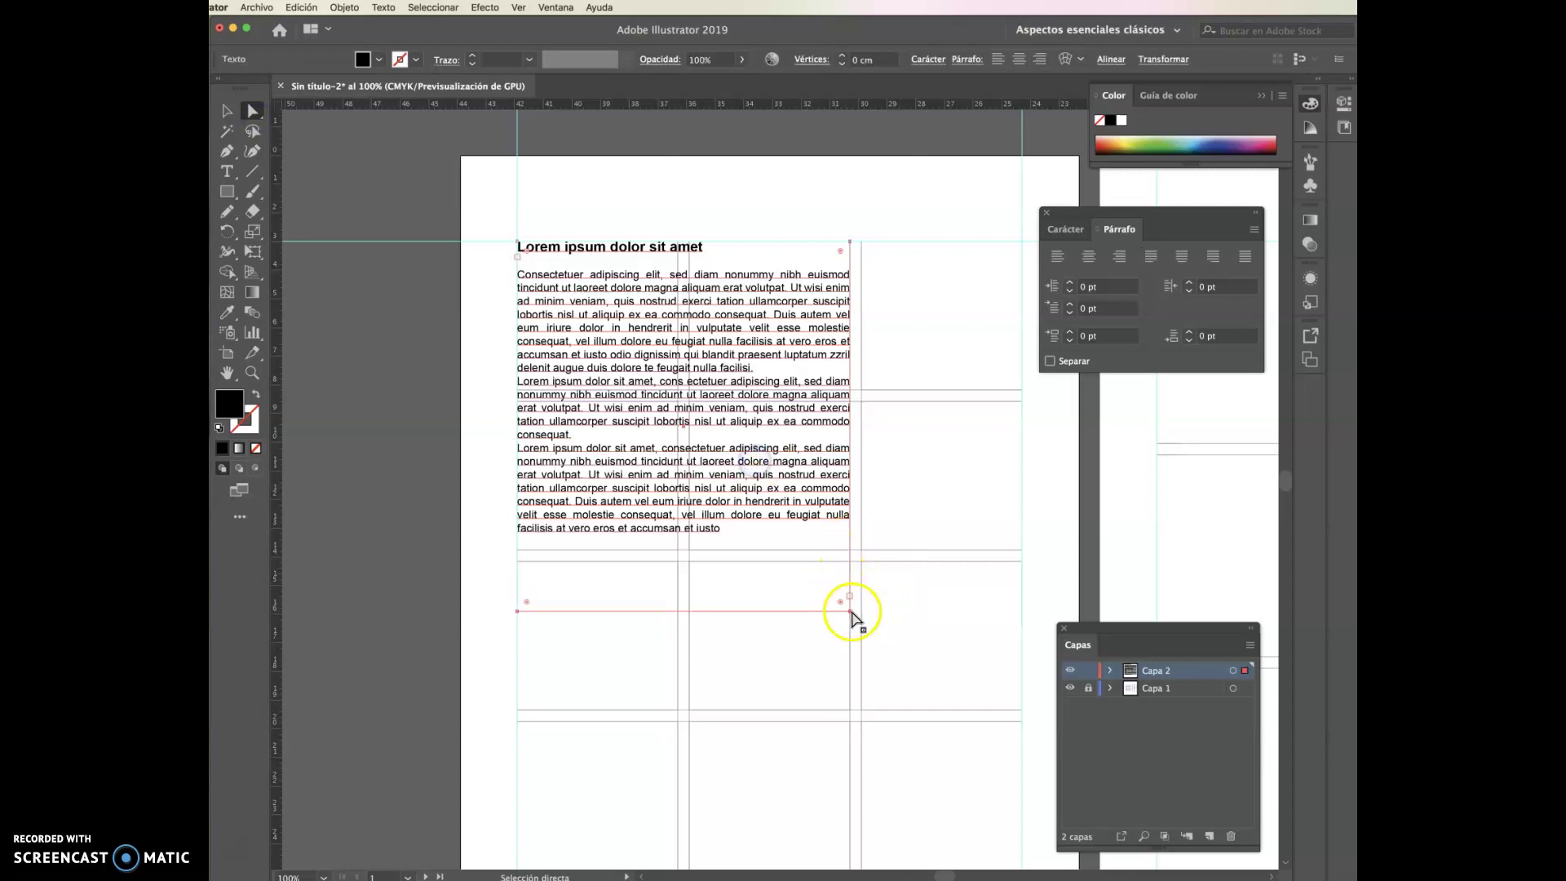
left_click(227, 110)
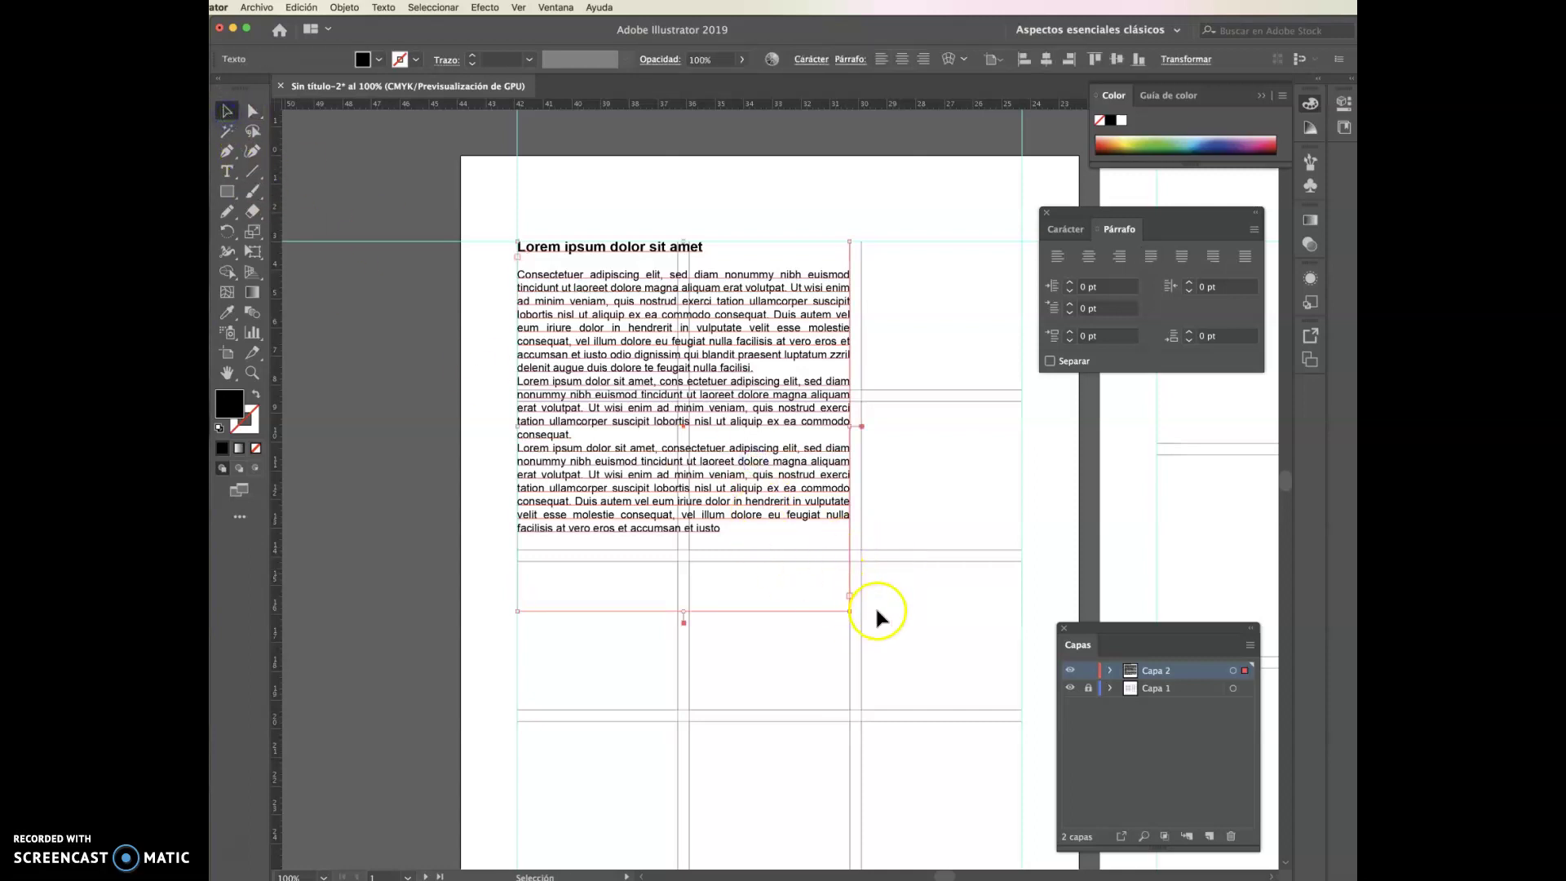
left_click_drag(849, 612, 849, 551)
left_click(847, 604)
left_click(629, 334)
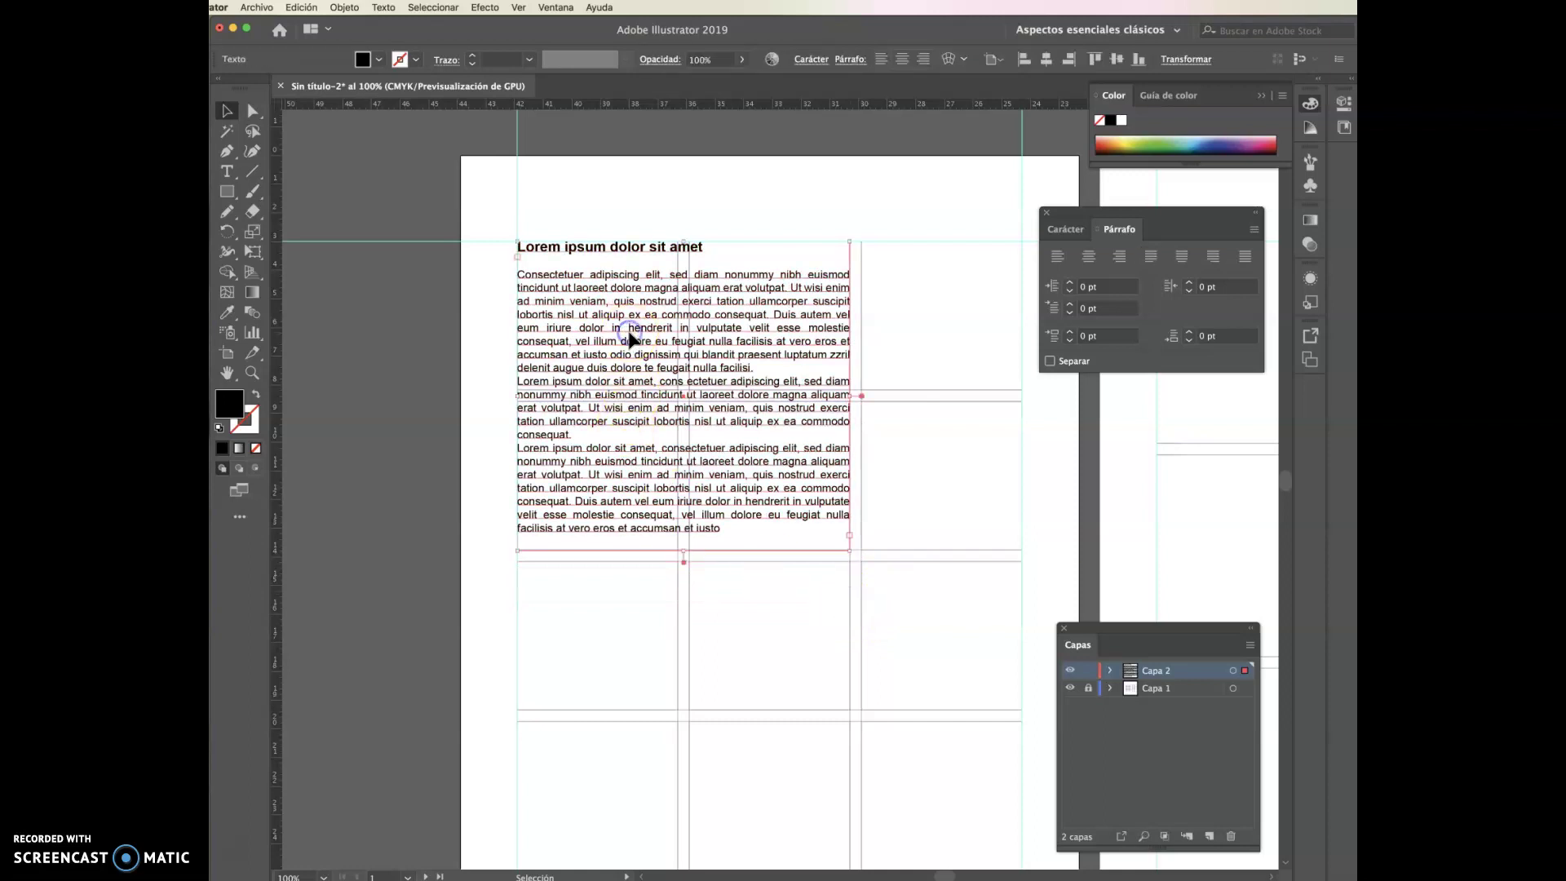
- Draw a text frame in the first column of the third grid row and set its text to Regular at 10 pt
left_click(227, 172)
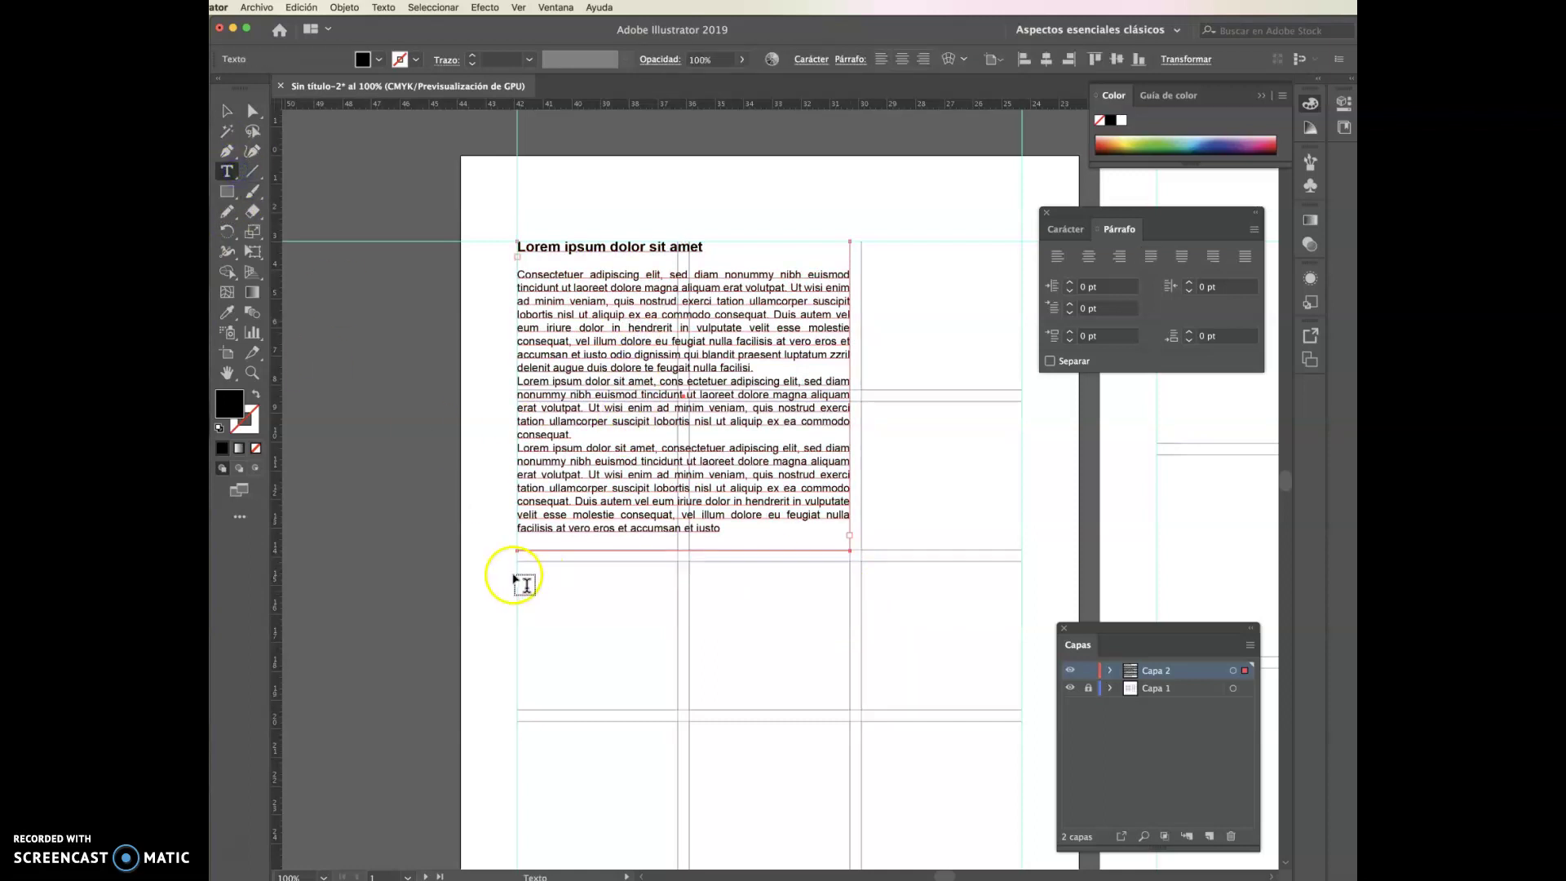
left_click_drag(517, 573, 678, 710)
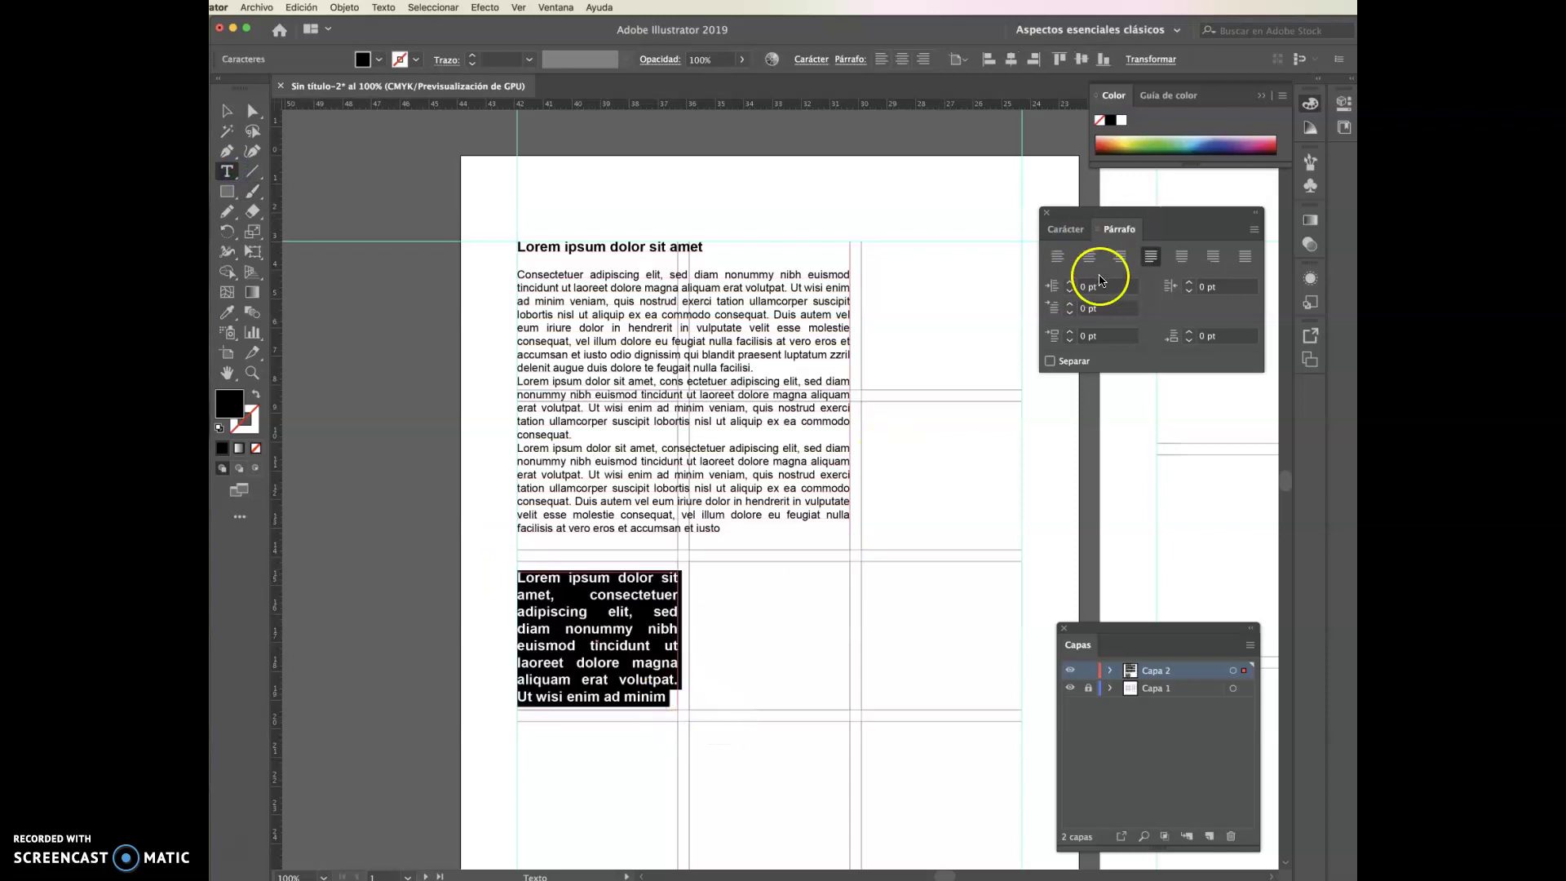
left_click(1063, 229)
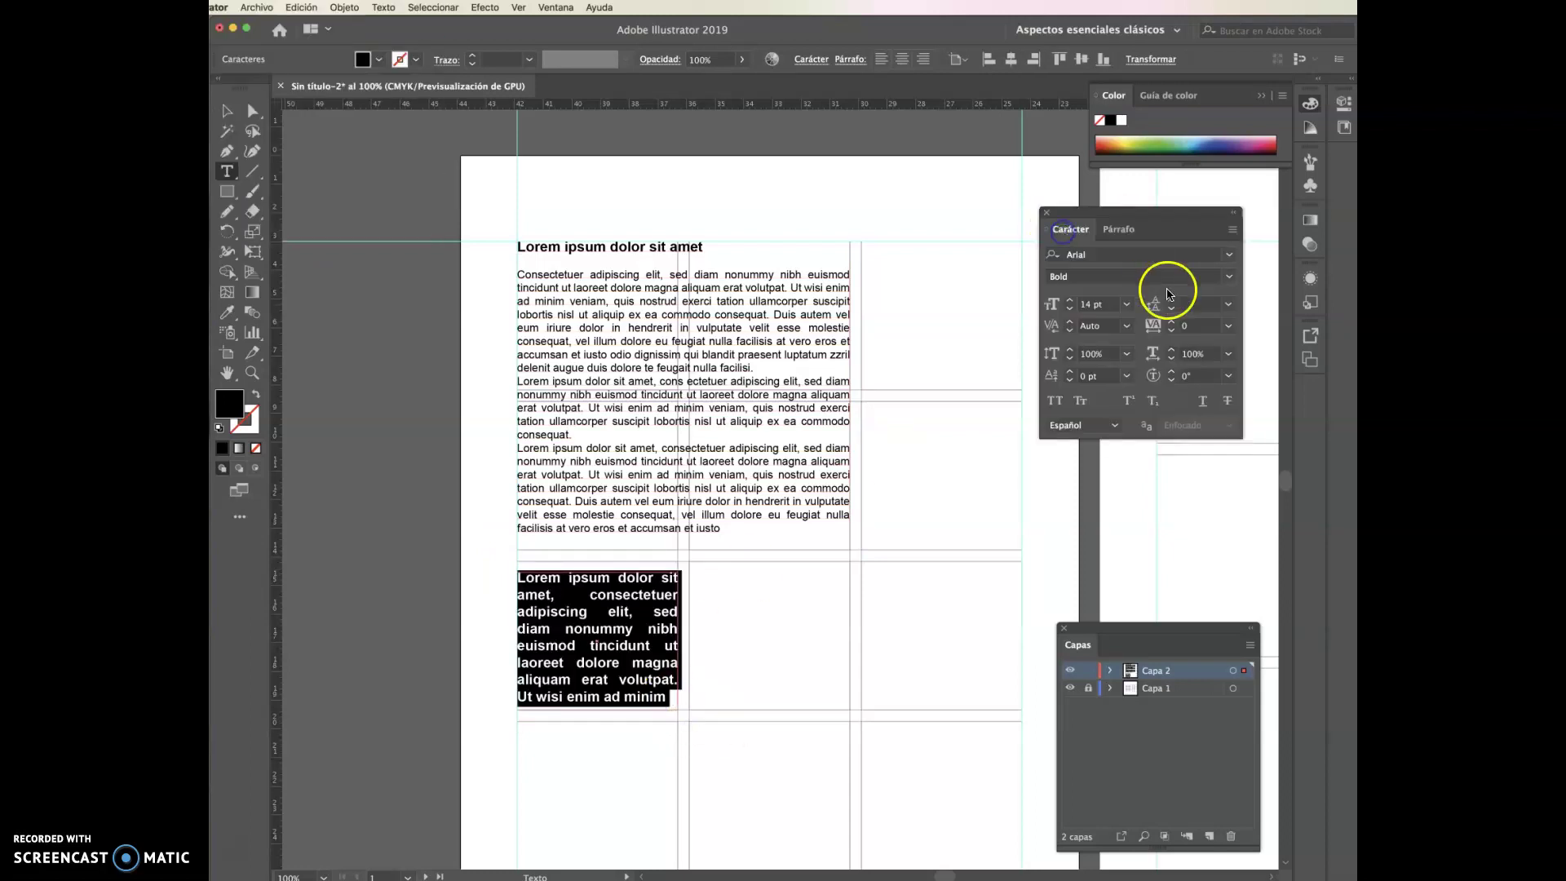
left_click(1068, 310)
left_click(1068, 310)
left_click(1067, 310)
left_click(1068, 310)
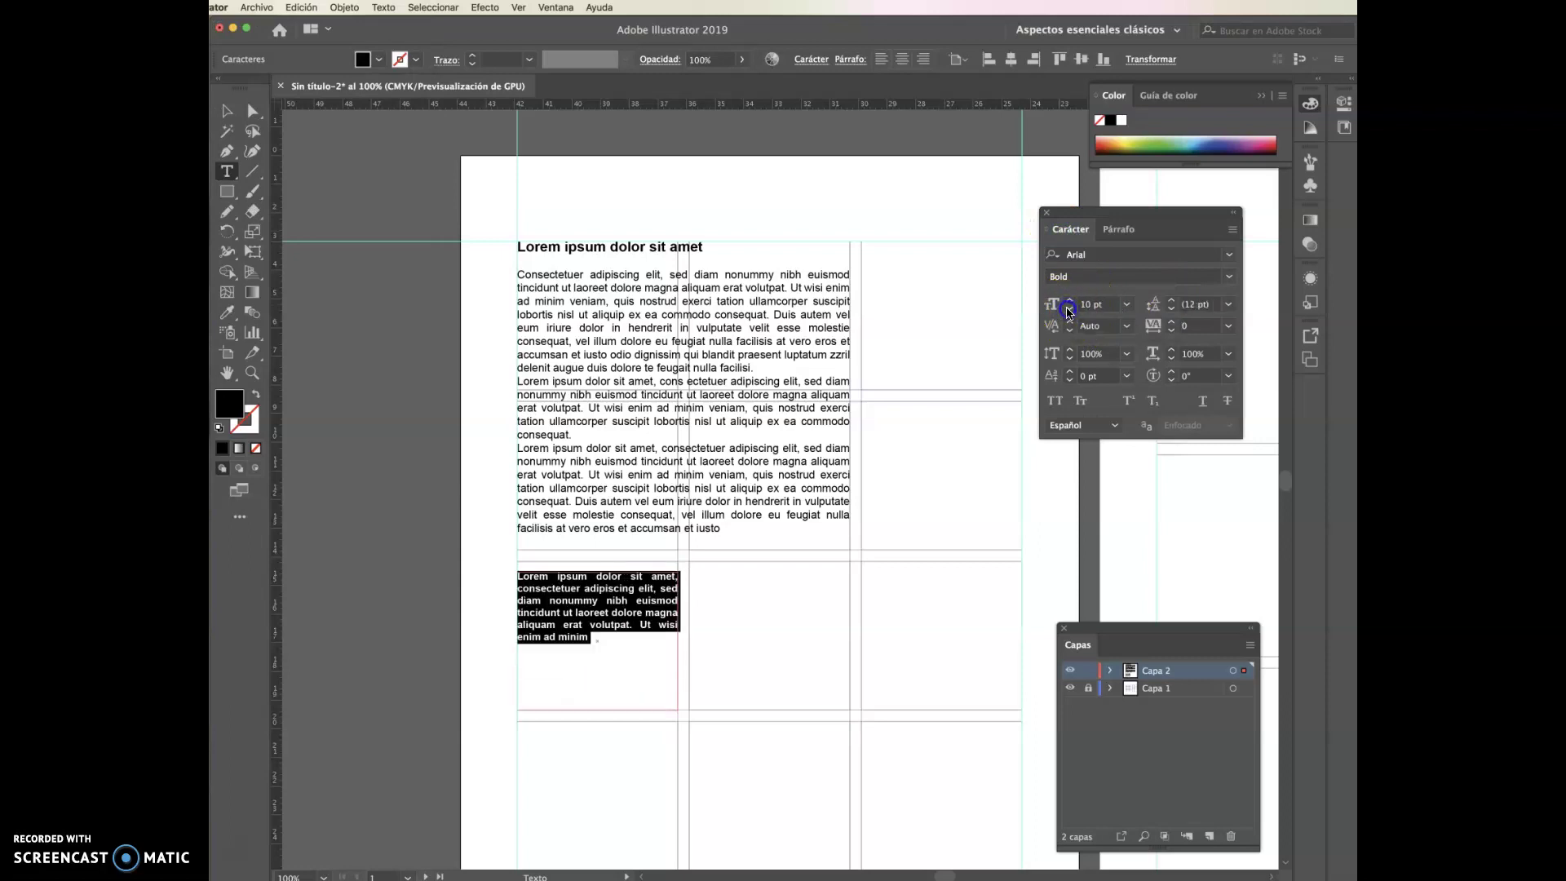
left_click(1228, 276)
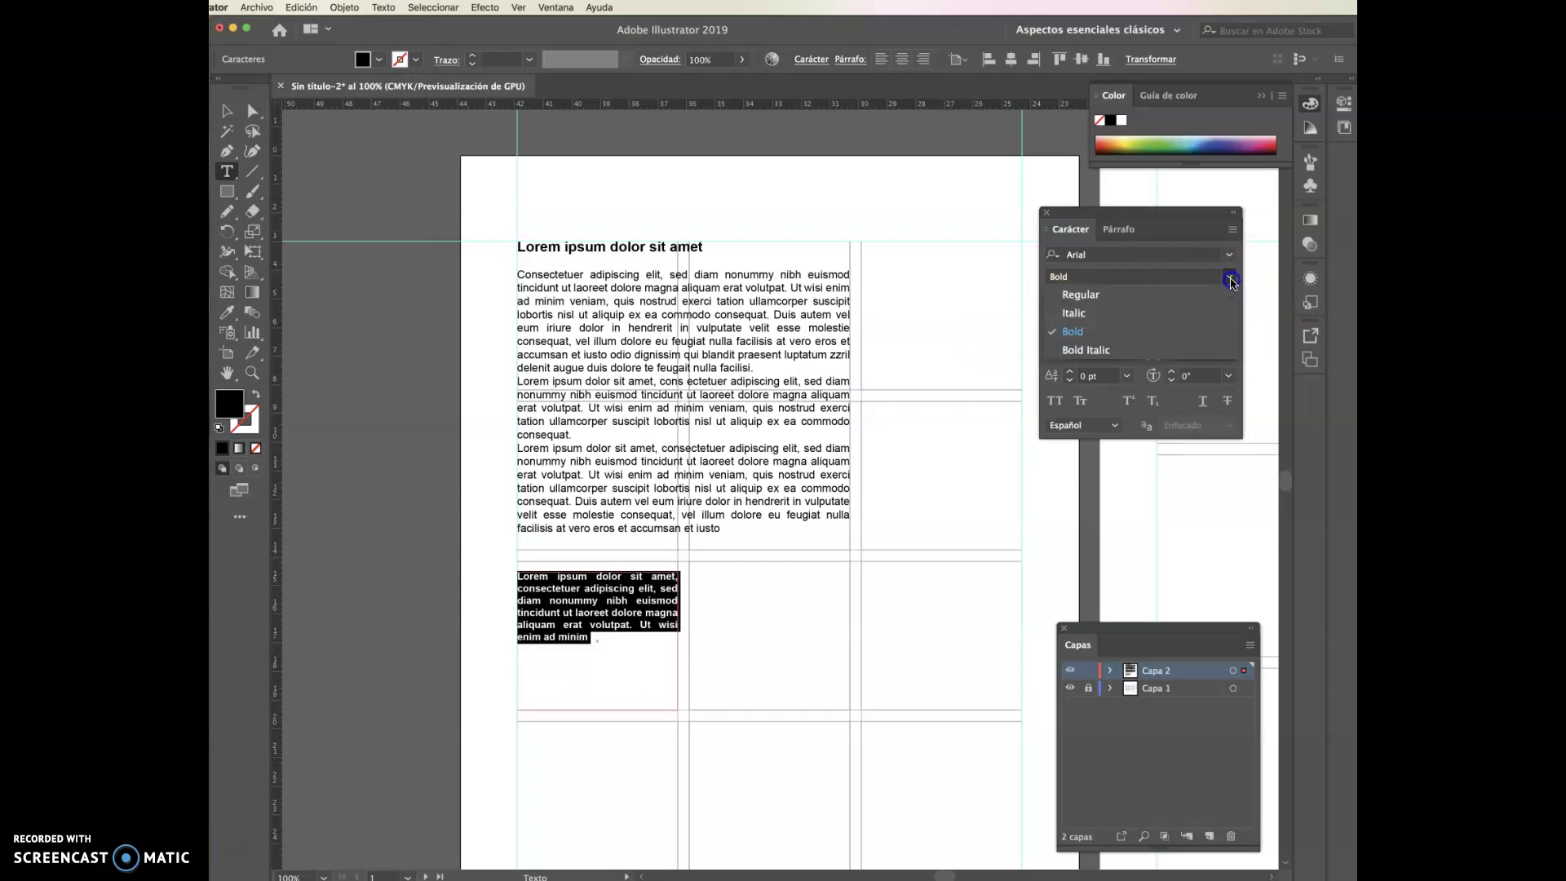
left_click(1081, 297)
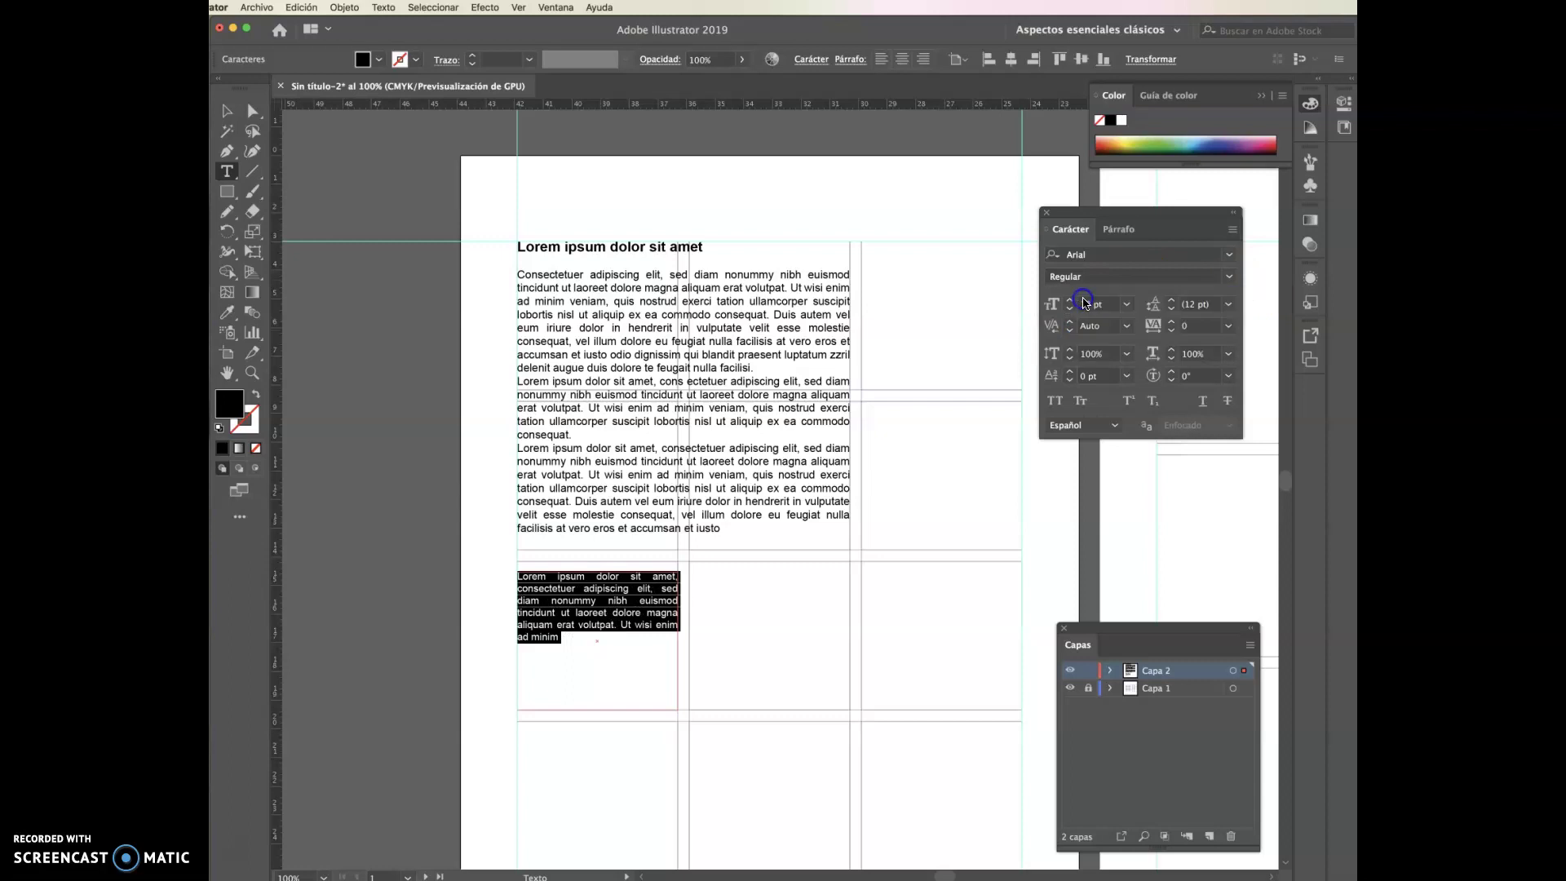
- Keep the small frame's text justified with the last line aligned left and turn on hyphenation (Separar)
left_click(1117, 230)
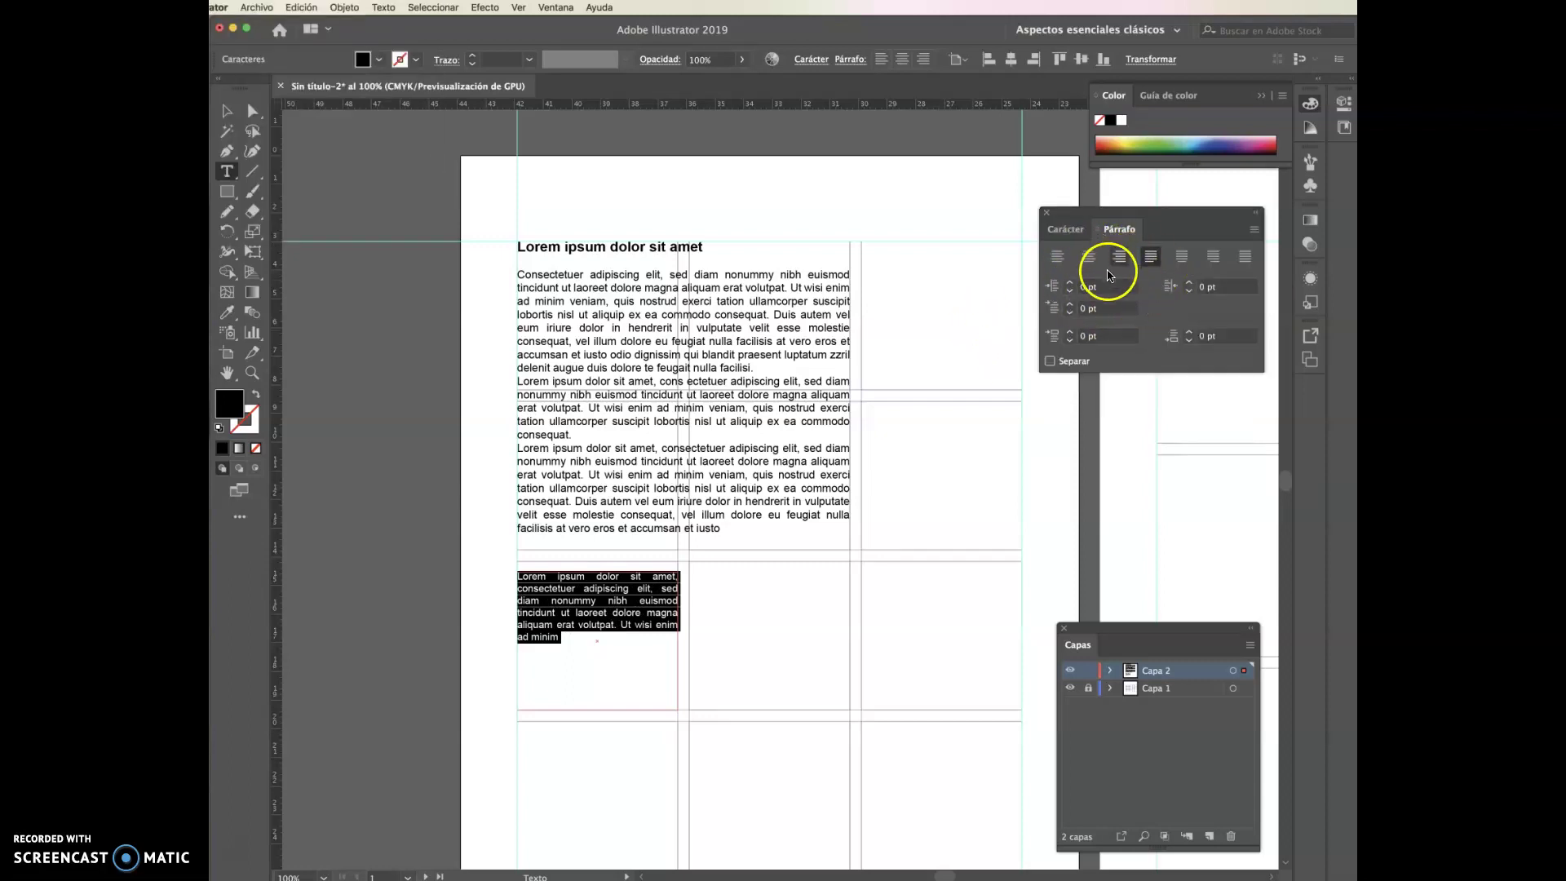
left_click(1058, 256)
left_click(1151, 257)
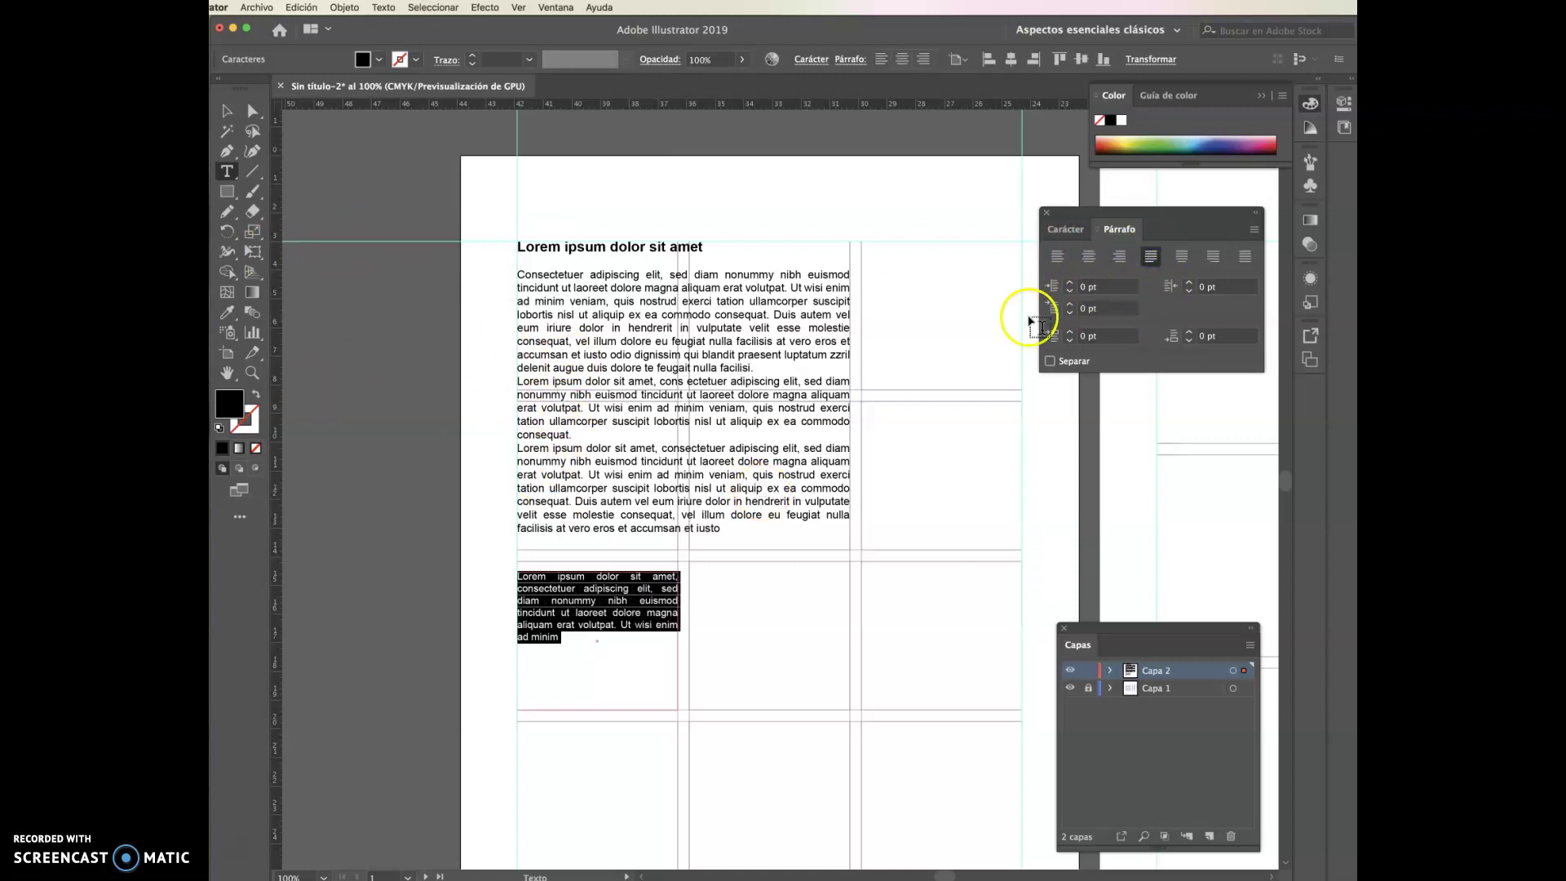
left_click(1050, 362)
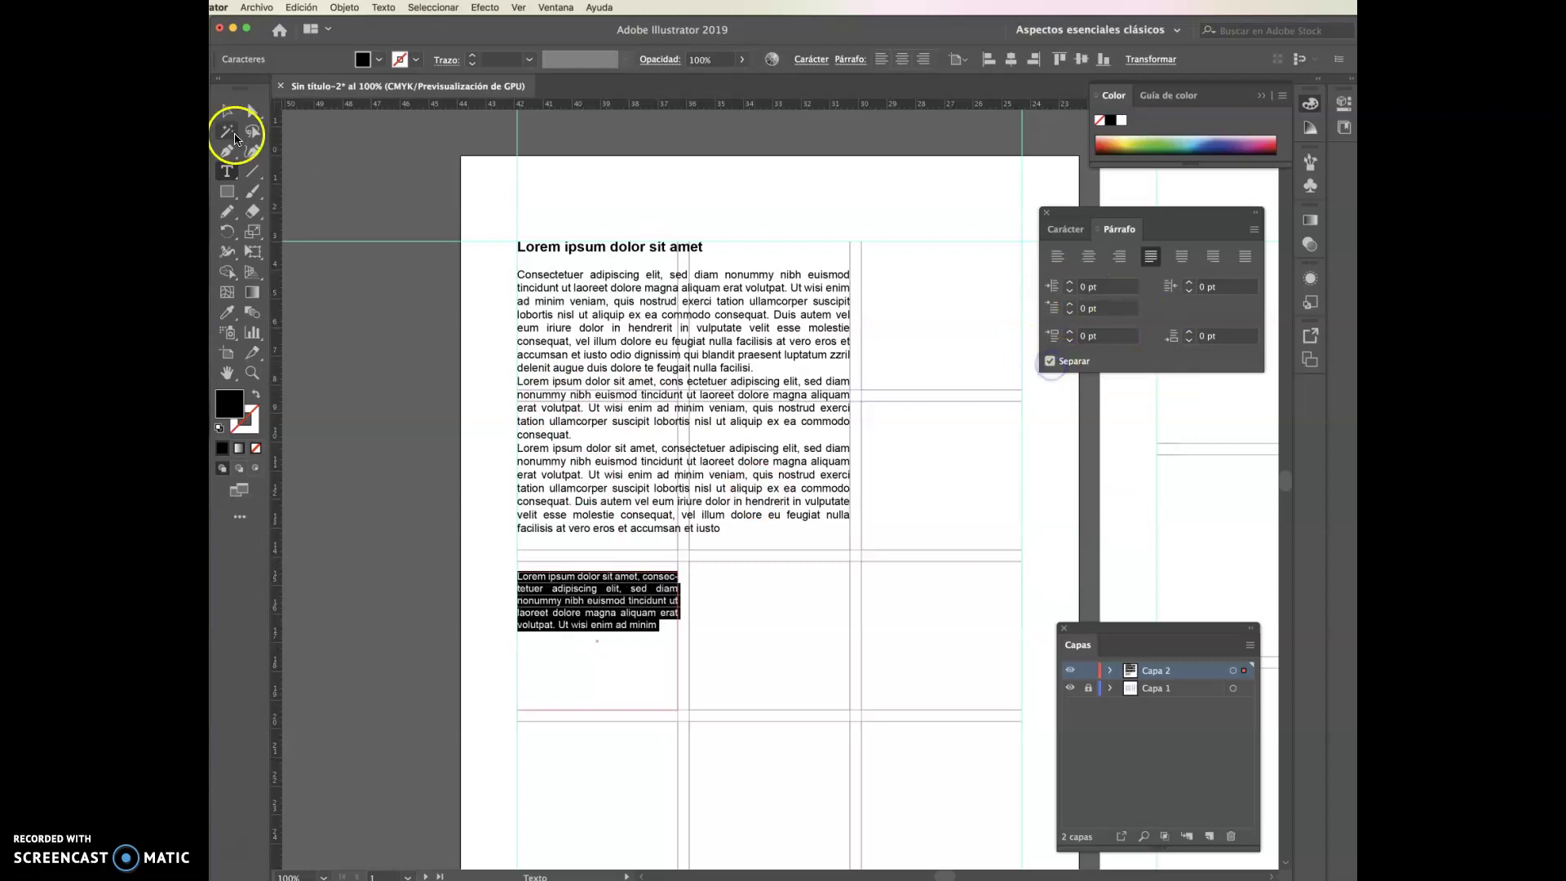
- Turn hyphenation (Separar) off and back on for the small text frame to compare its line breaks
left_click(227, 110)
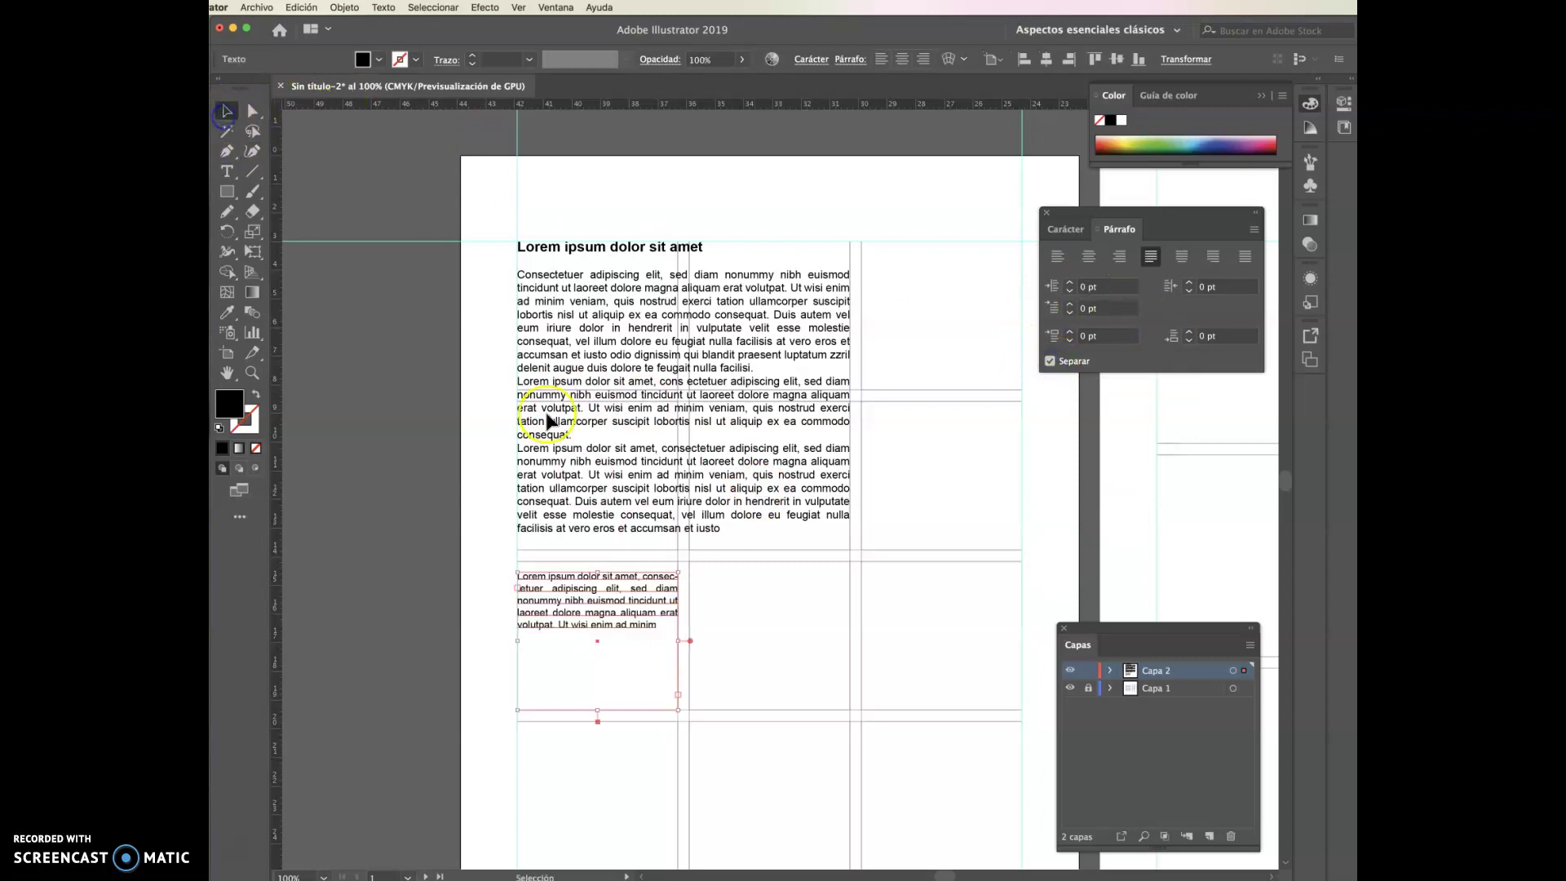
left_click(728, 614)
left_click(604, 613)
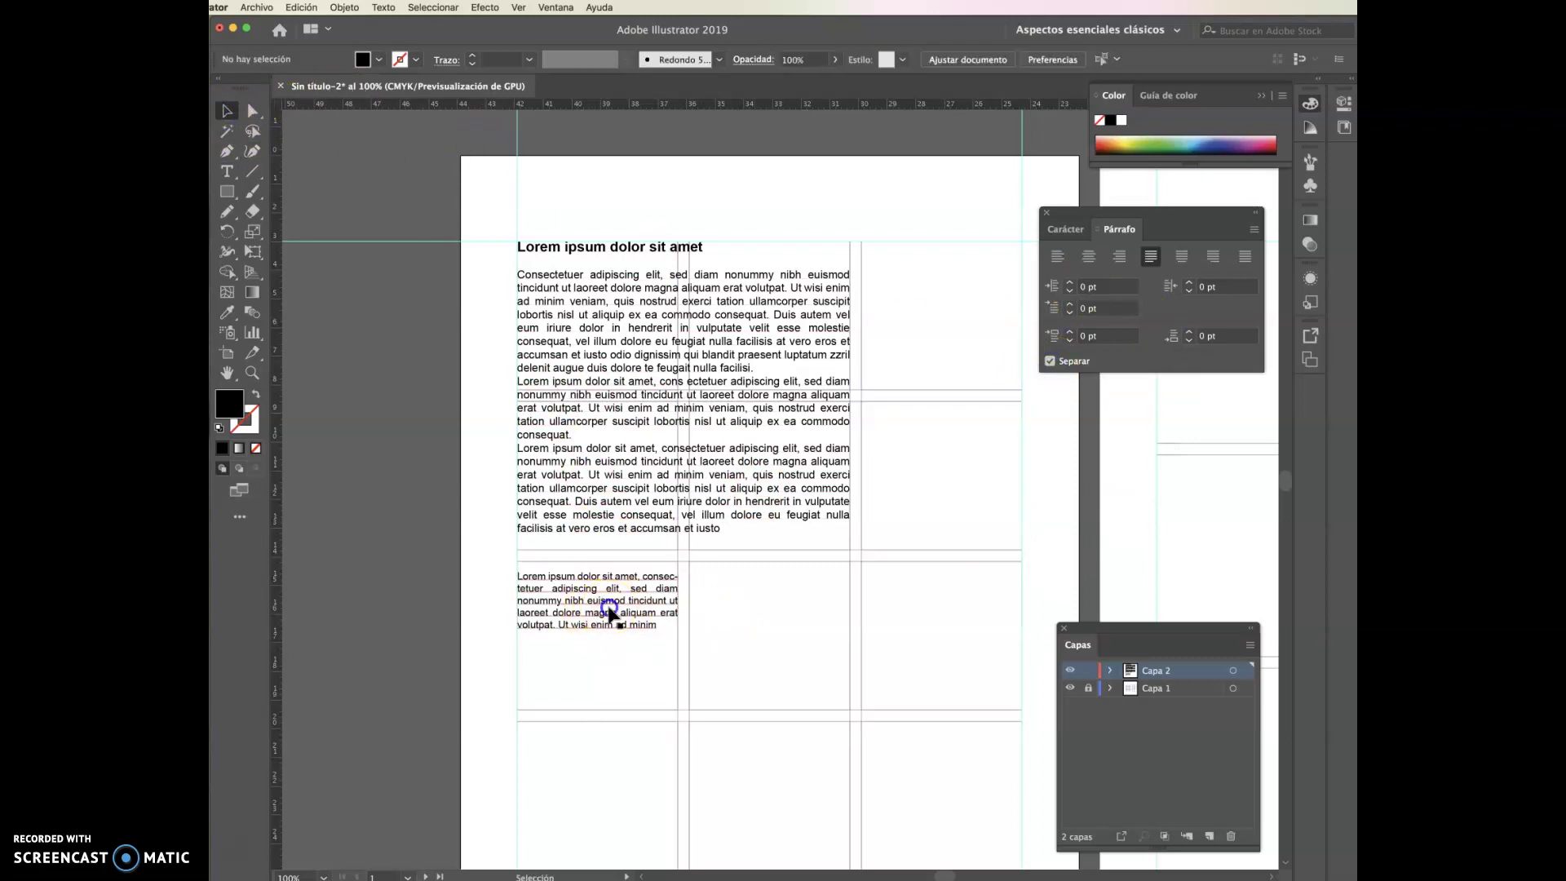
left_click(1051, 361)
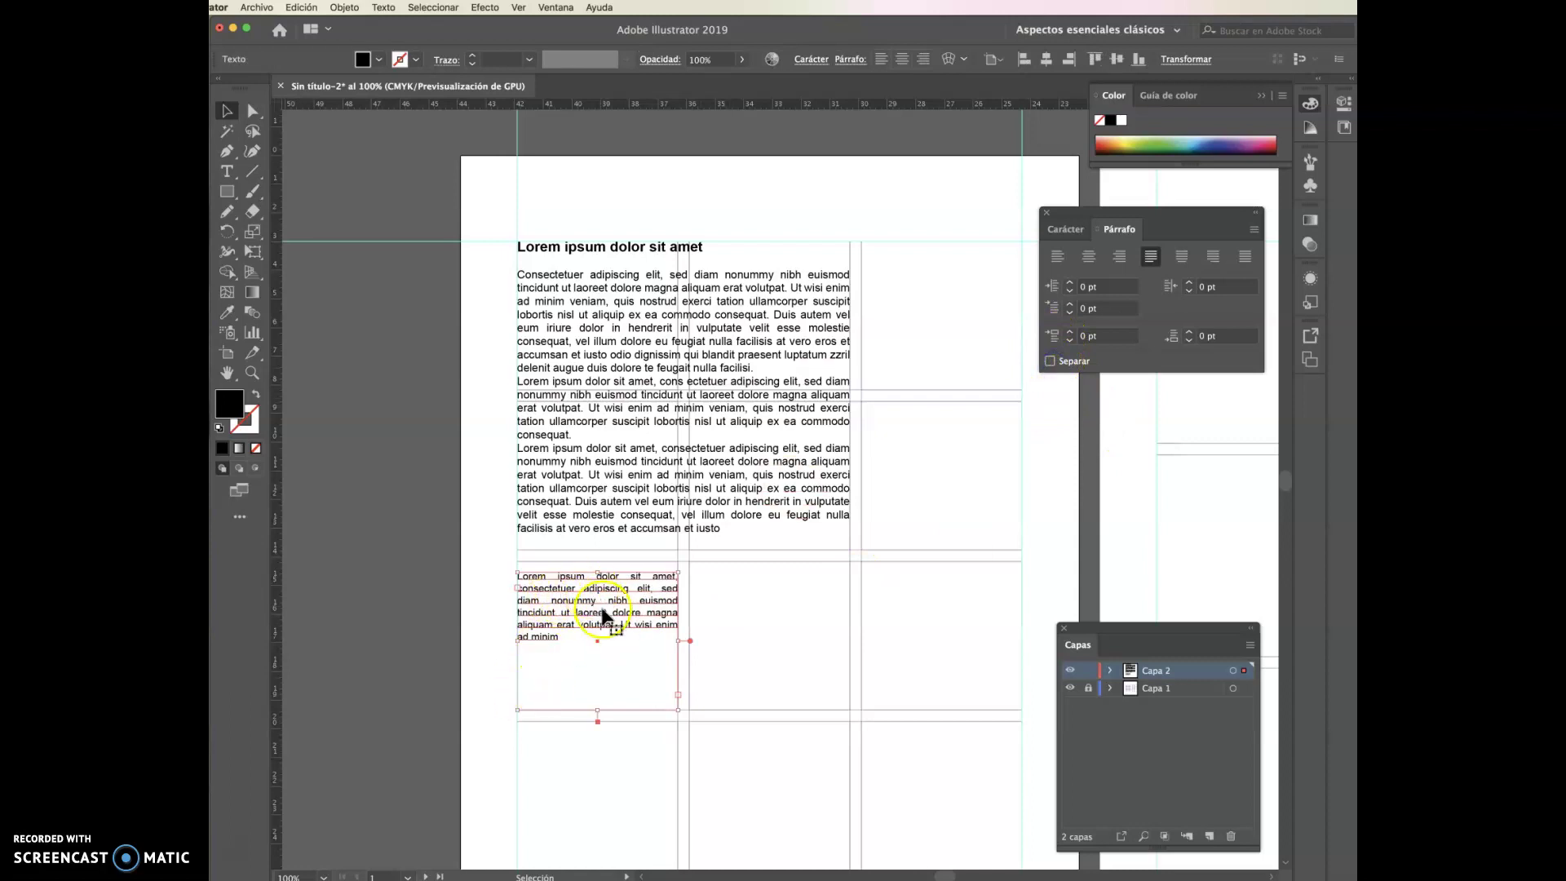
left_click(1054, 360)
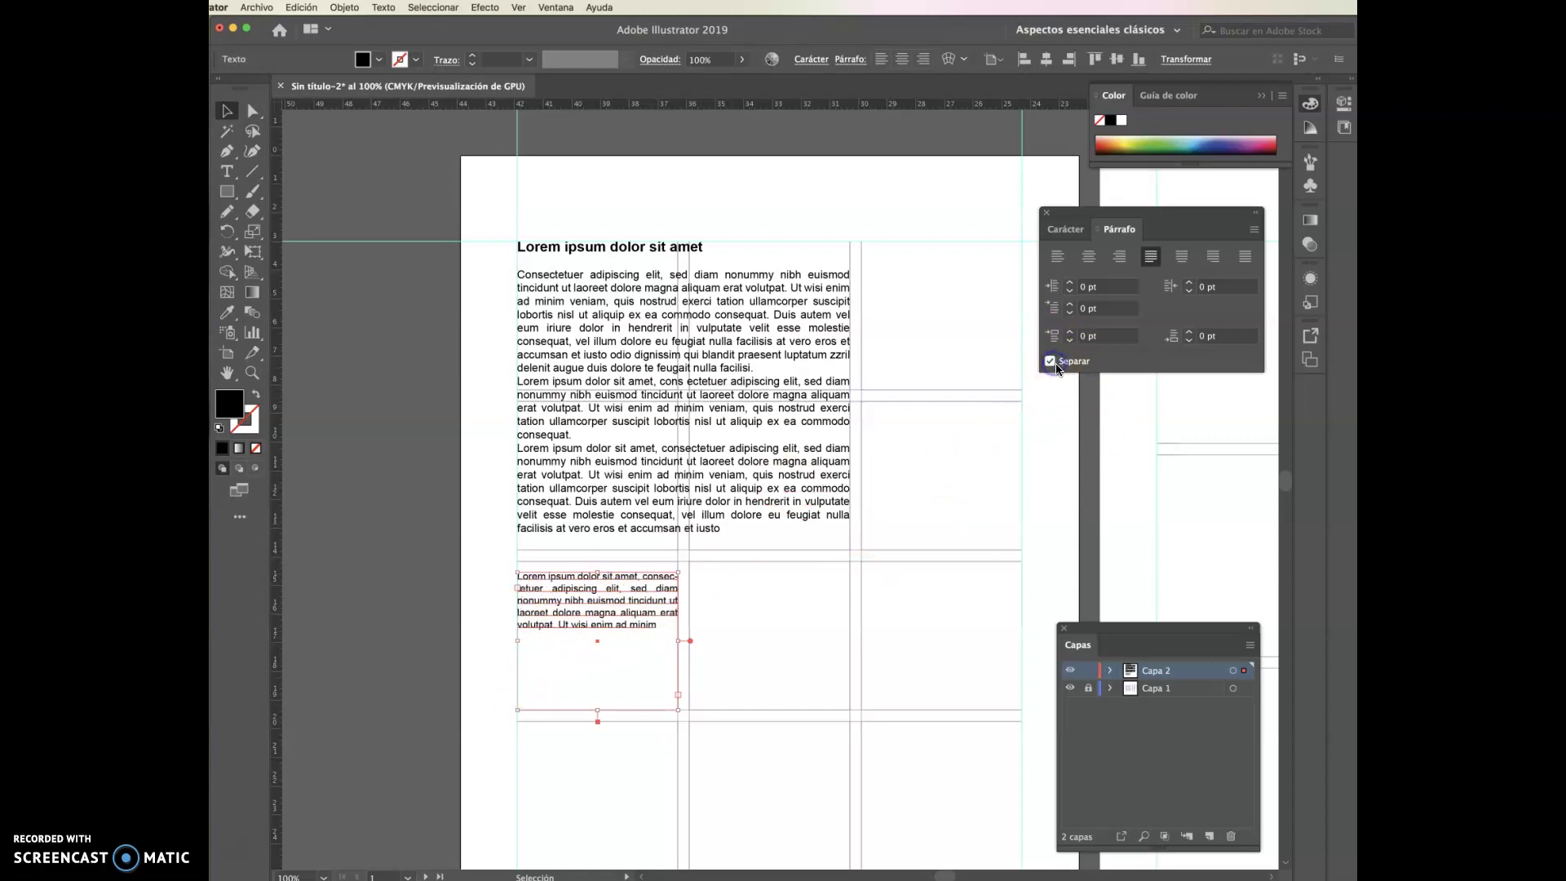
- Move the small text frame up to the start of the third grid row and shorten it to fit its text
left_click(803, 577)
left_click_drag(608, 607, 605, 595)
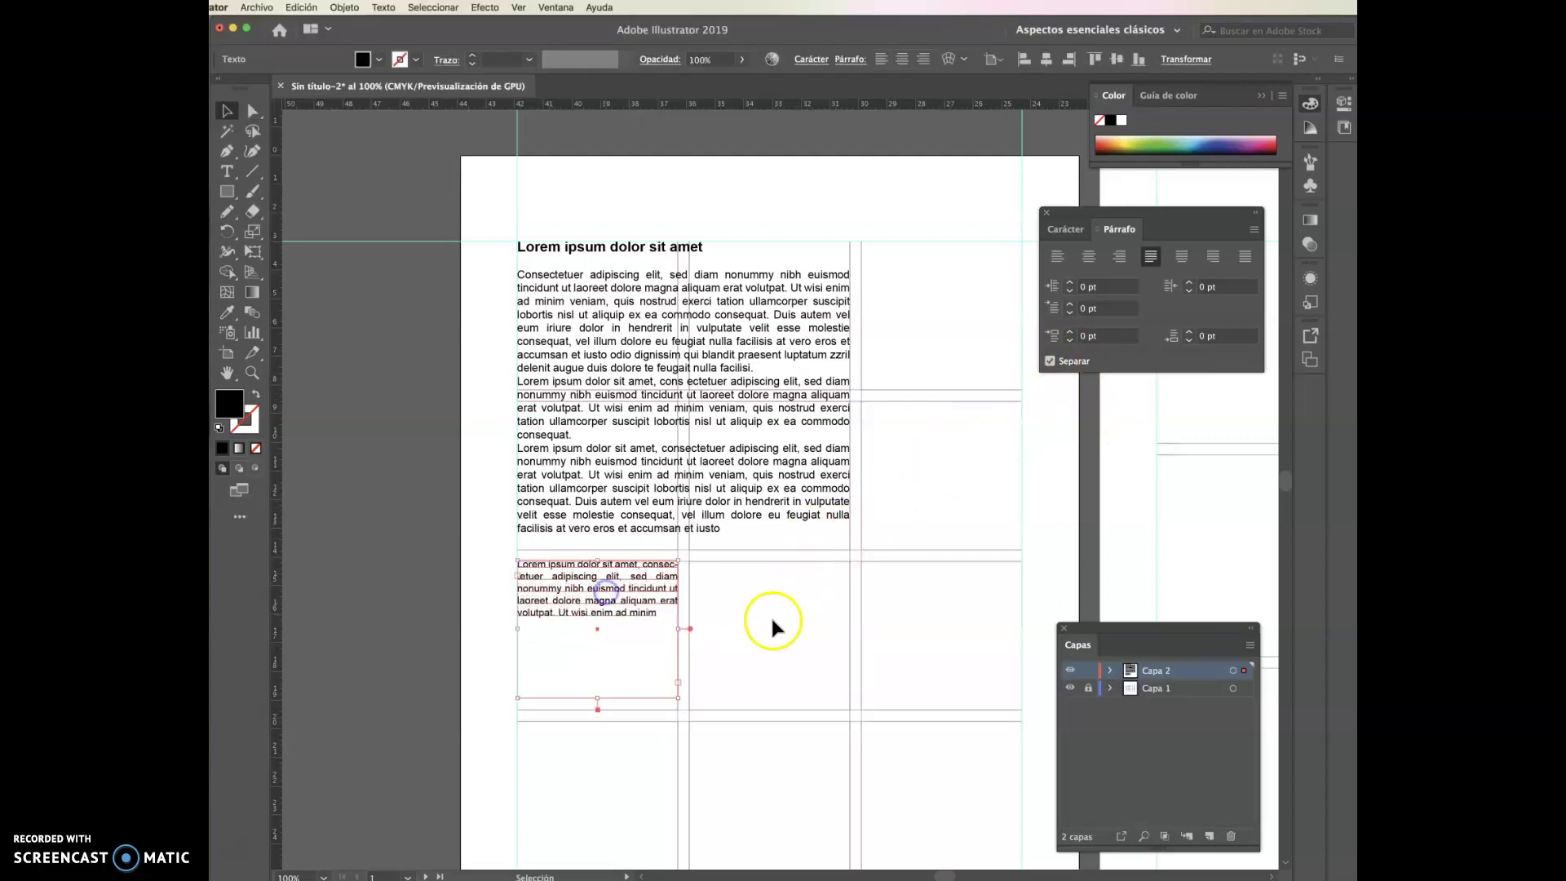
left_click_drag(598, 699, 597, 629)
left_click(598, 667)
- Draw a rectangle filling the second column of the third grid row, with its upper edge on the row's start
left_click(227, 191)
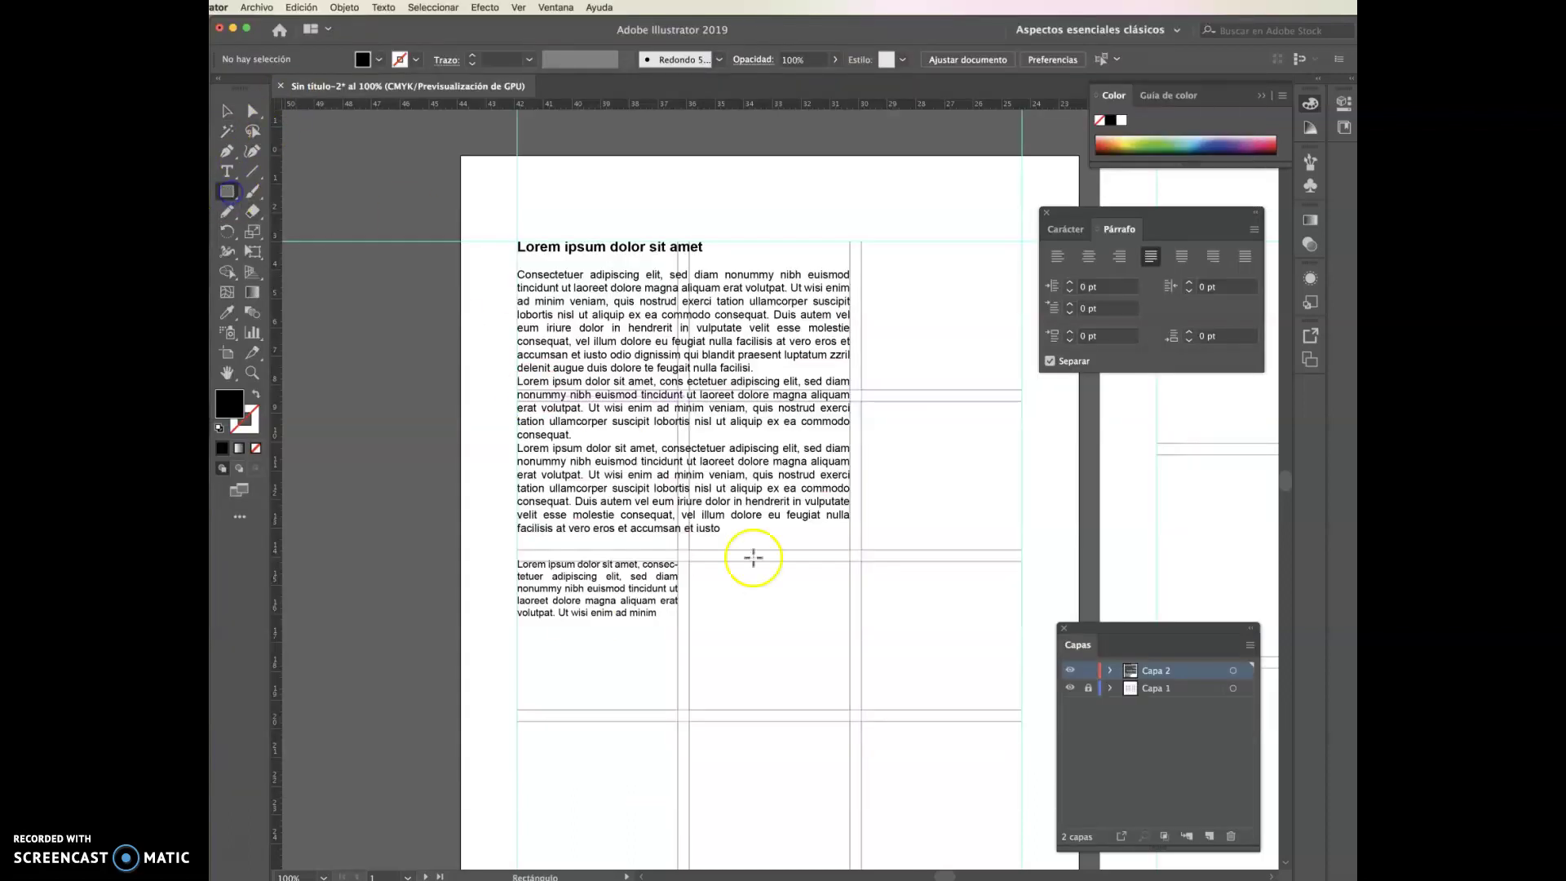
left_click_drag(691, 560, 848, 710)
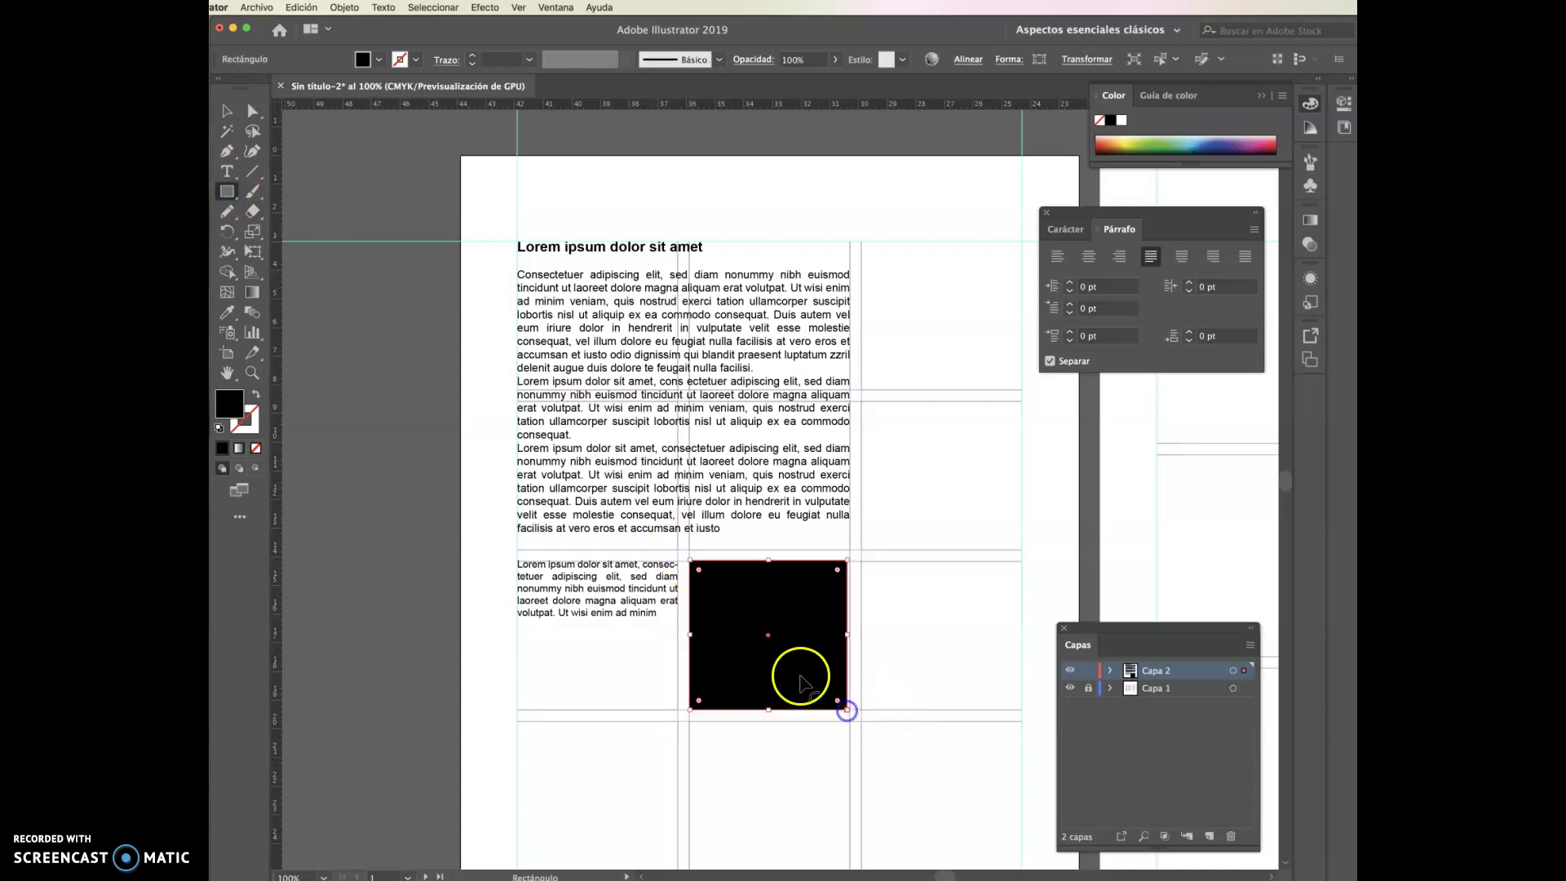
left_click(227, 110)
left_click_drag(767, 561, 762, 560)
left_click(790, 594)
- Fill the rectangle in the second column with a light grey
left_click(231, 409)
left_click(232, 408)
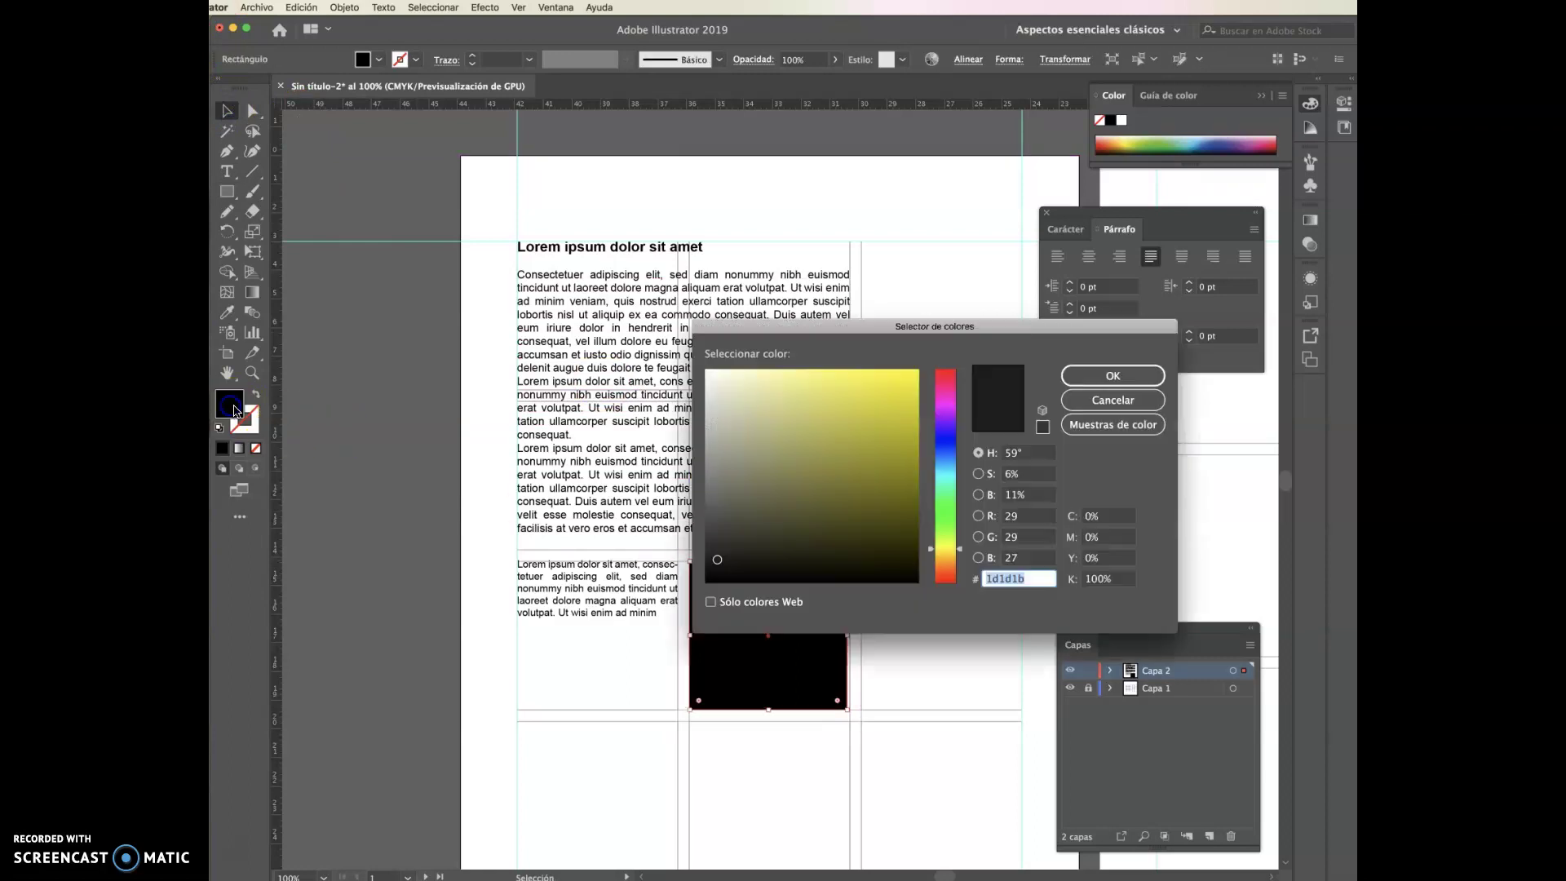
left_click(714, 401)
left_click(1142, 375)
left_click(888, 530)
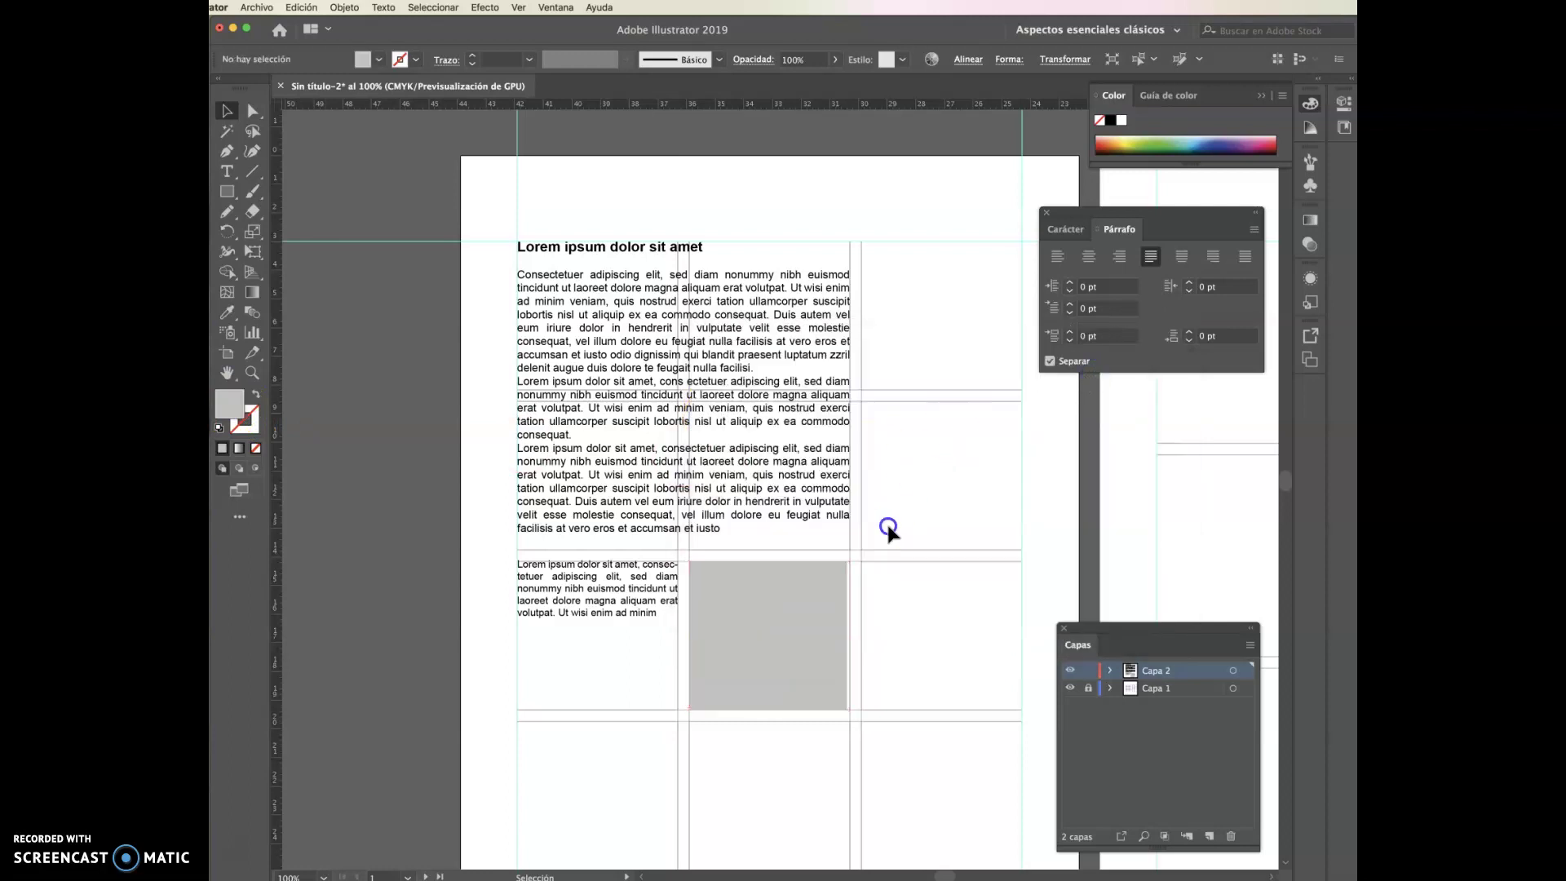
- Lengthen the small text frame to the end of the third grid row and fill it with repeated copies of its text
left_click(621, 595)
left_click_drag(599, 630, 600, 708)
double_click(661, 629)
left_click_drag(660, 629, 494, 565)
key("super+c")
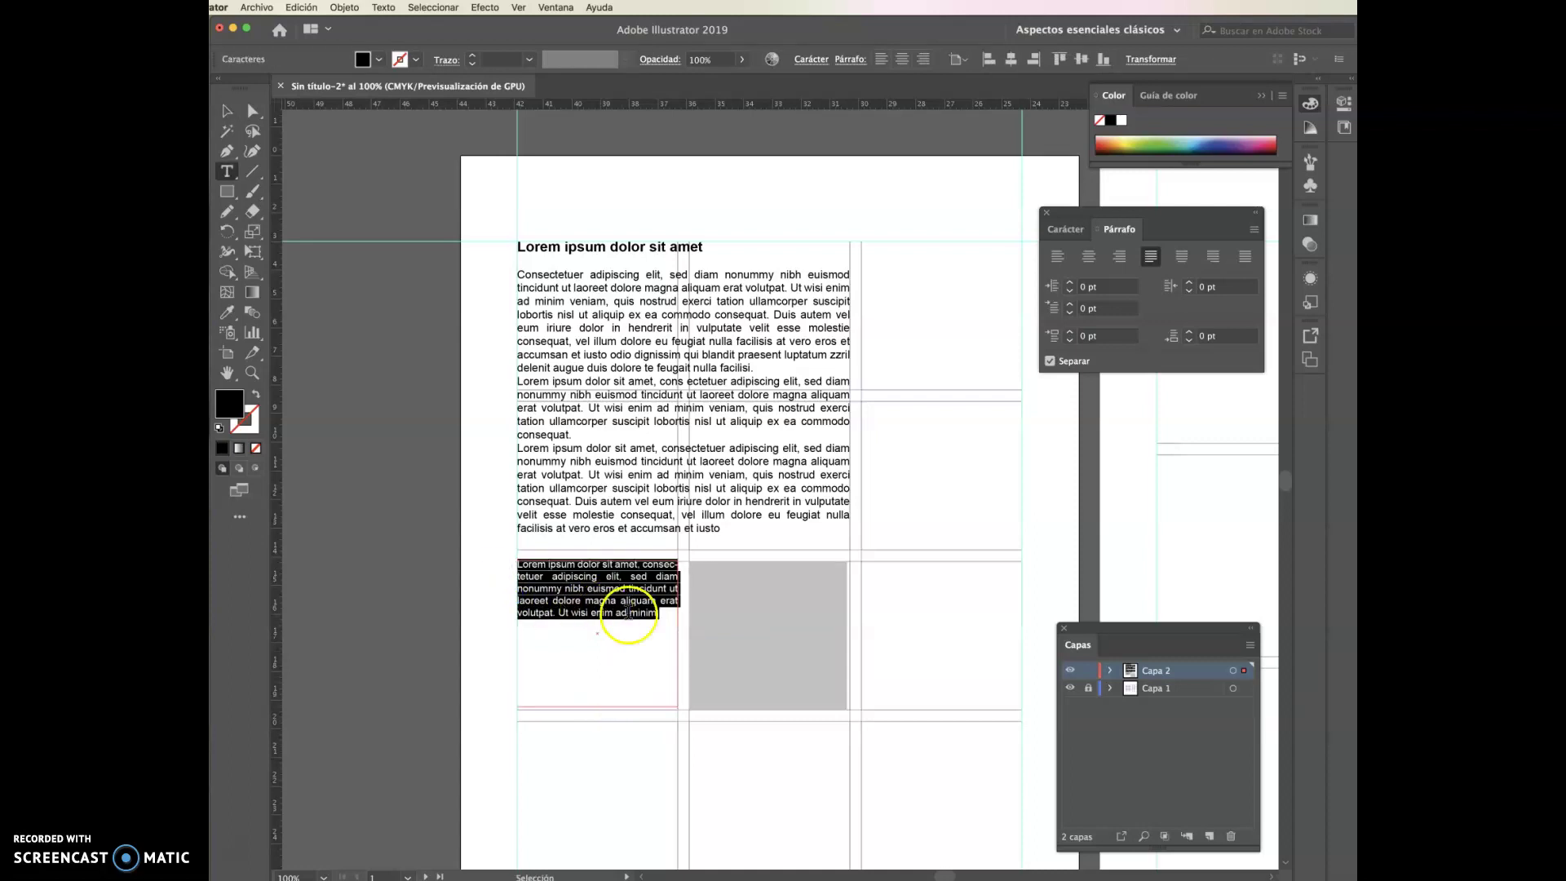
left_click(667, 614)
key("super+v")
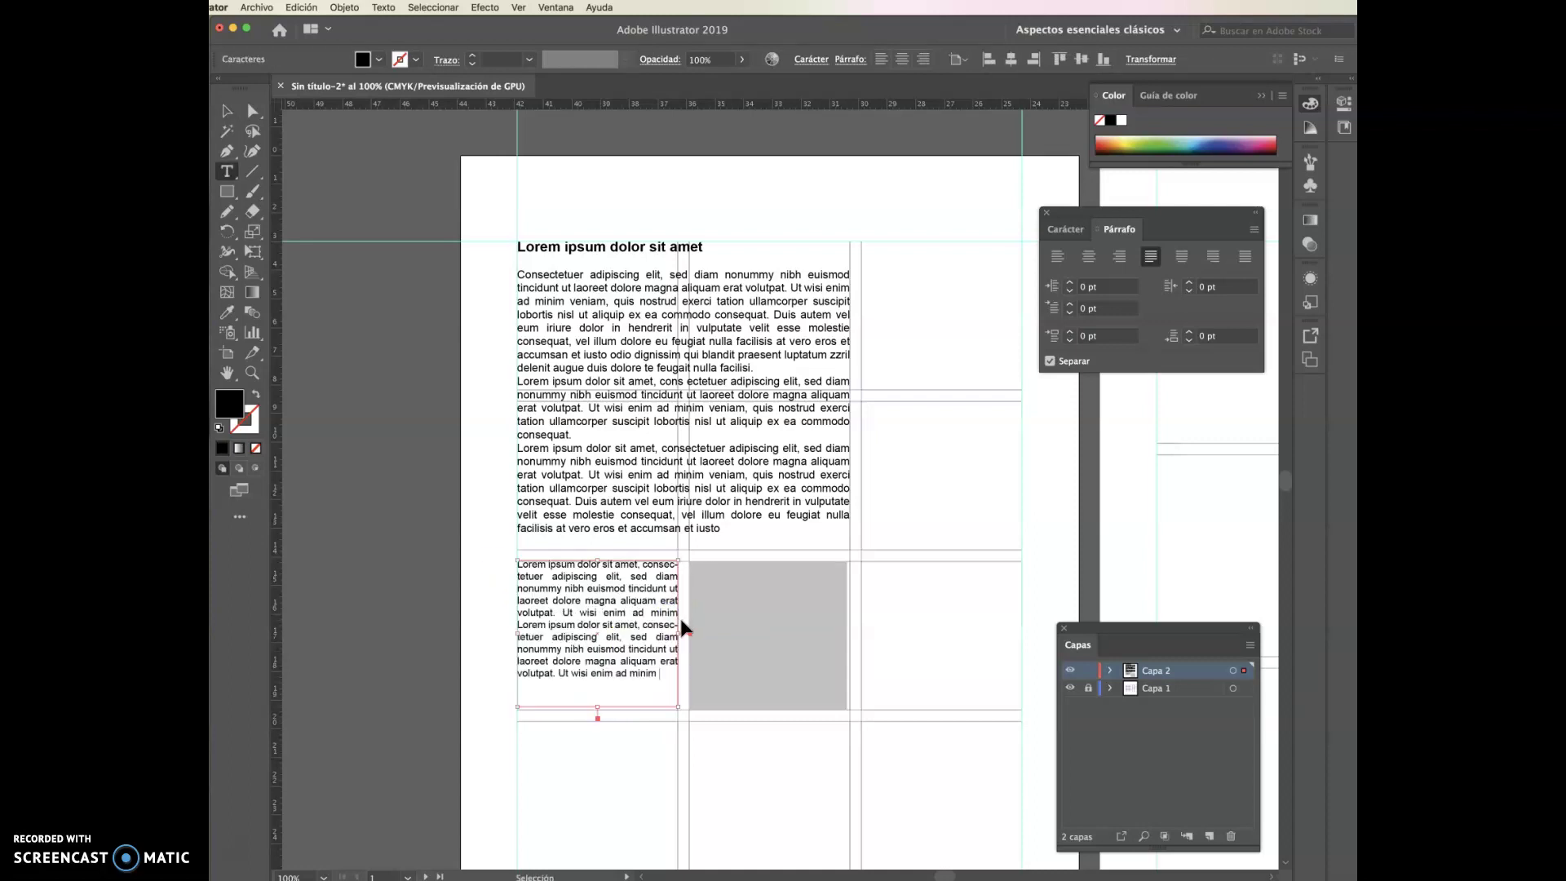
key("super+v")
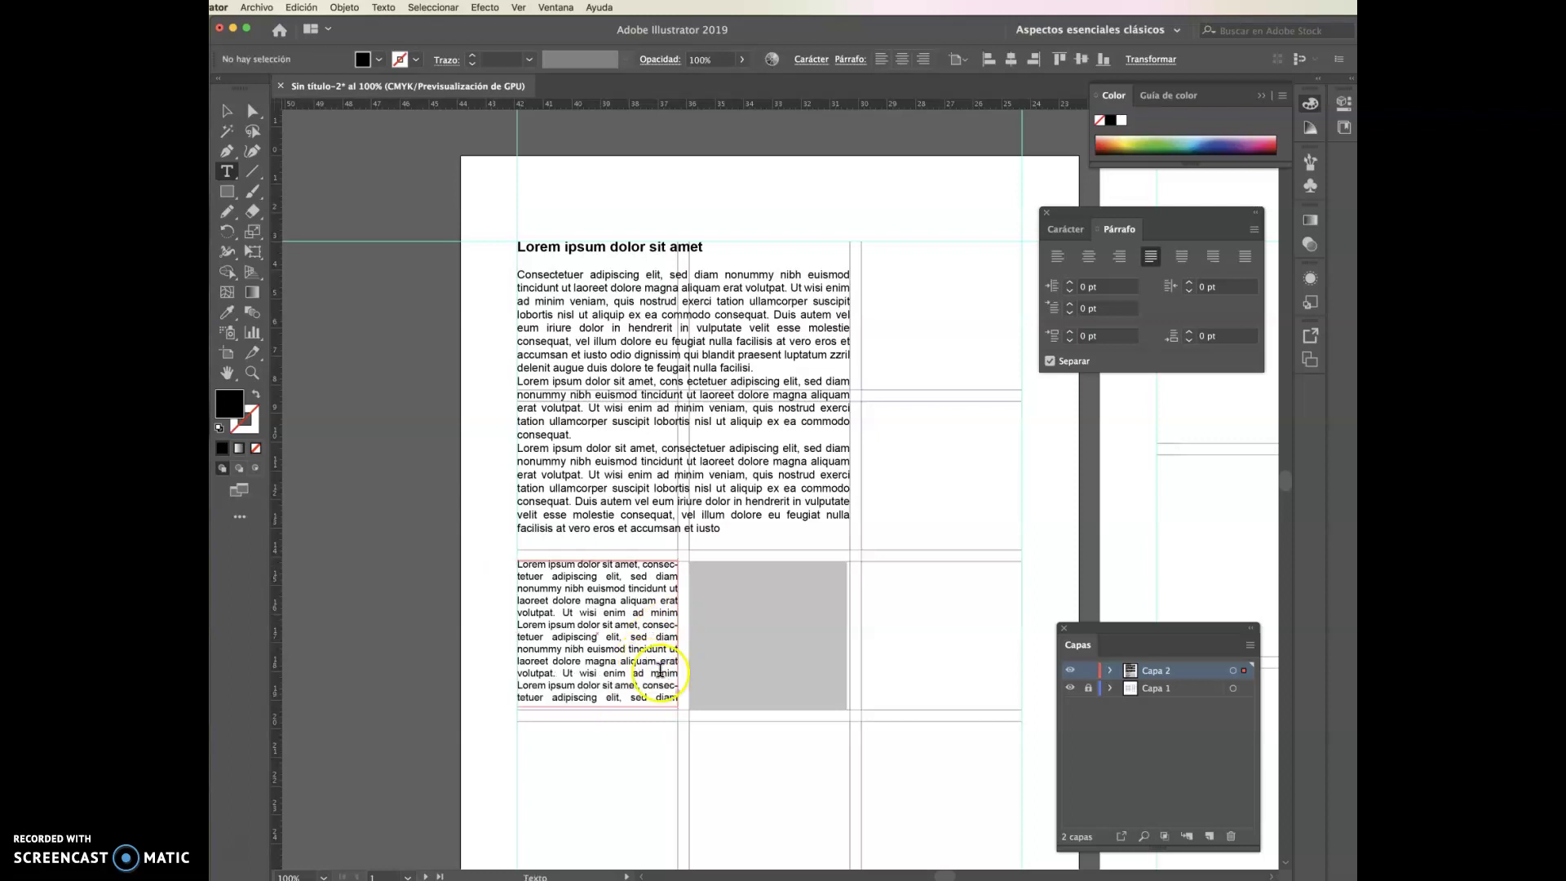
left_click(226, 109)
left_click(356, 176)
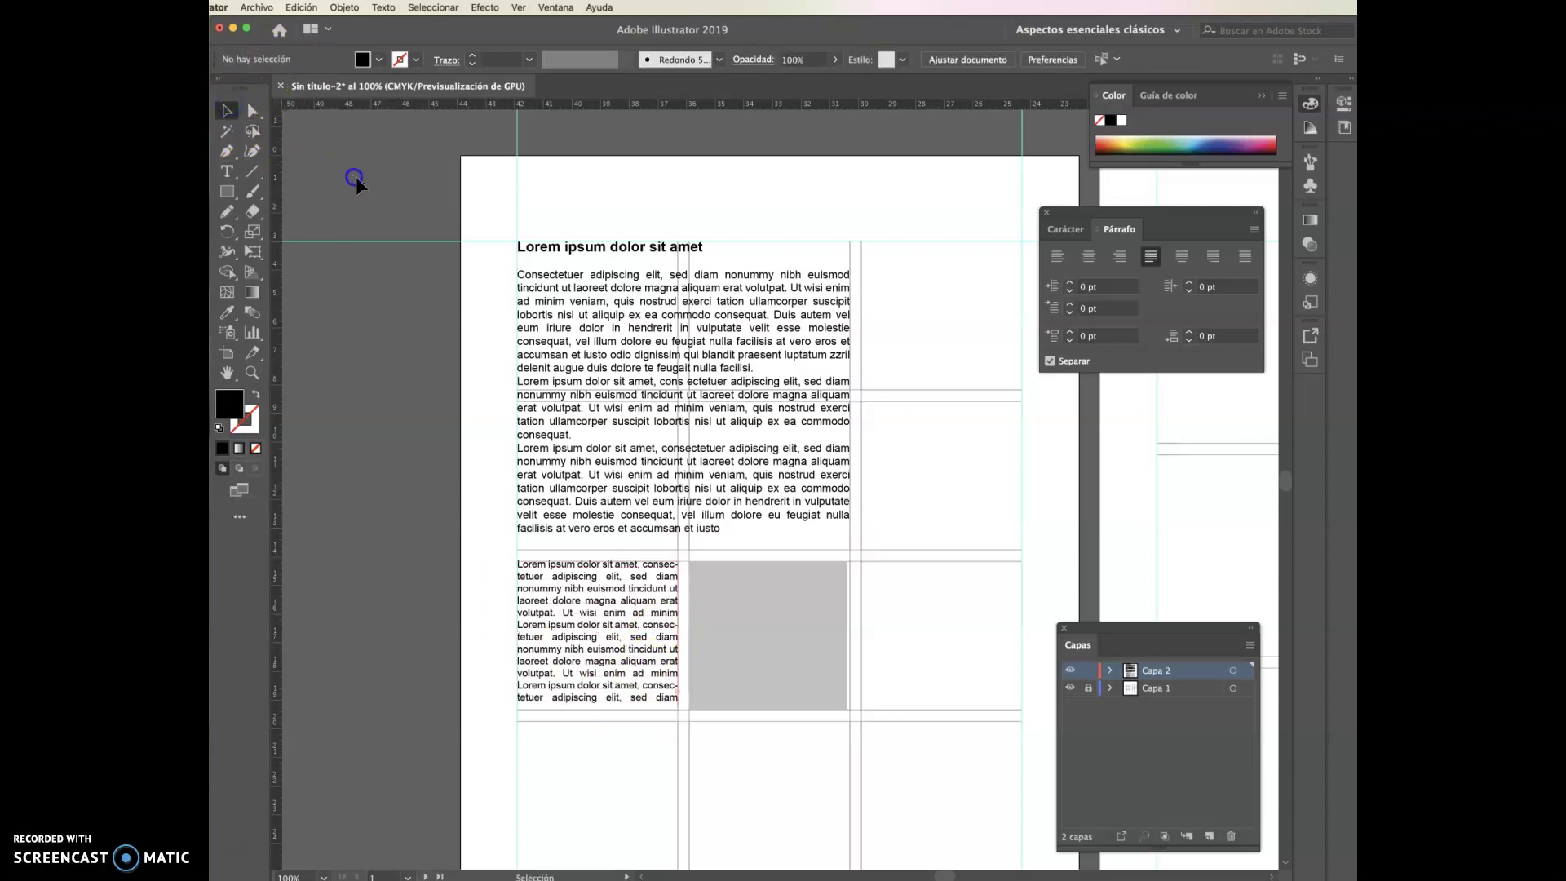
- Lower the small frame's upper edge and separate "Lorem ipsum dolor" as a heading with a blank line below it
left_click_drag(674, 265, 584, 255)
left_click(227, 191)
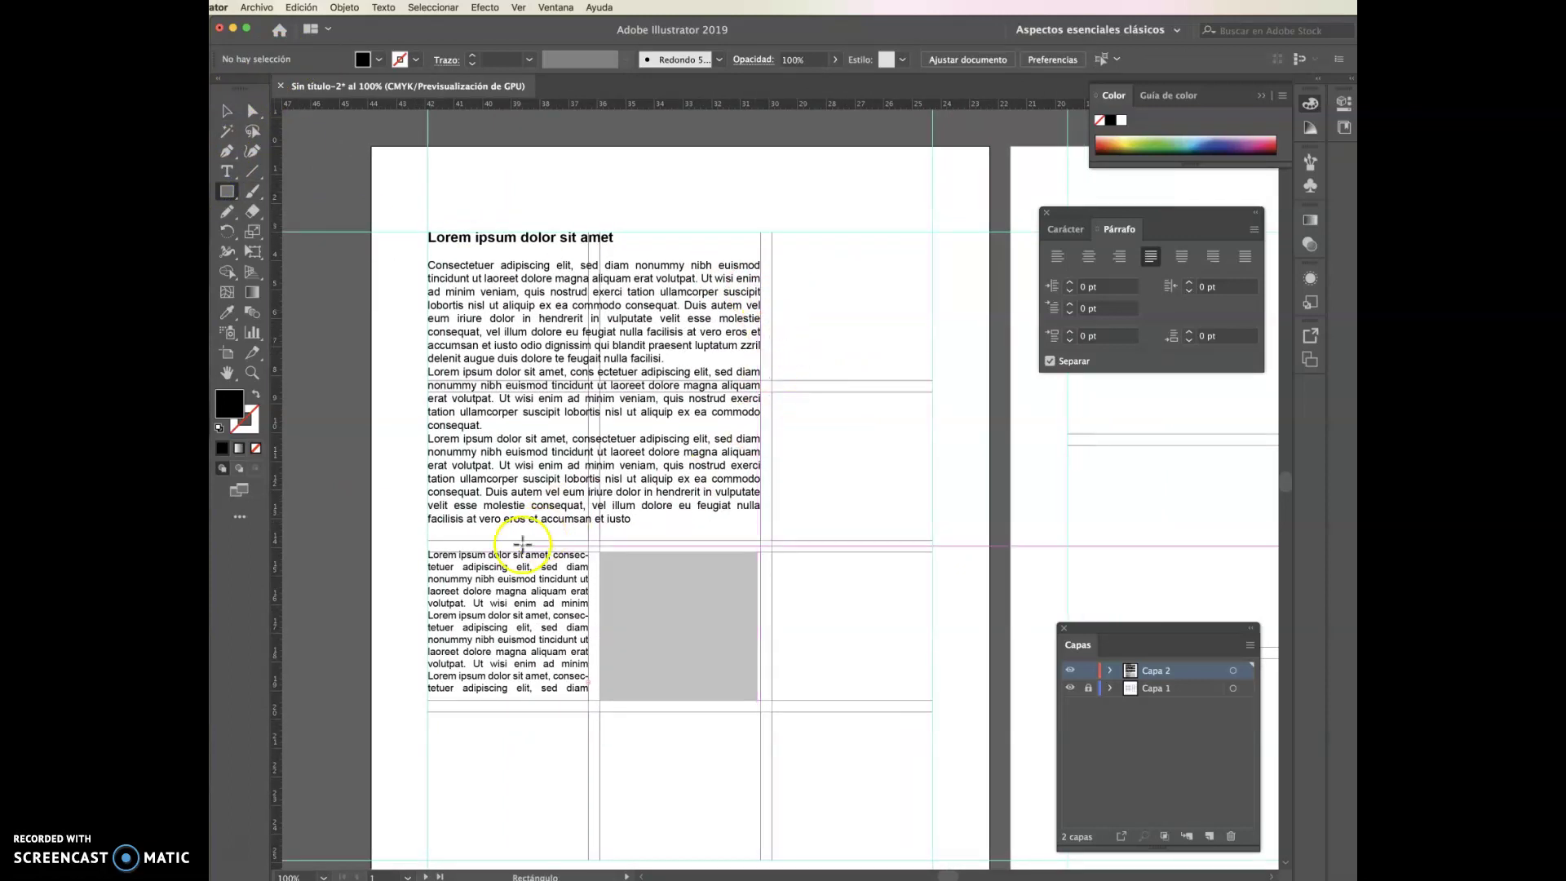
left_click(230, 110)
left_click(557, 582)
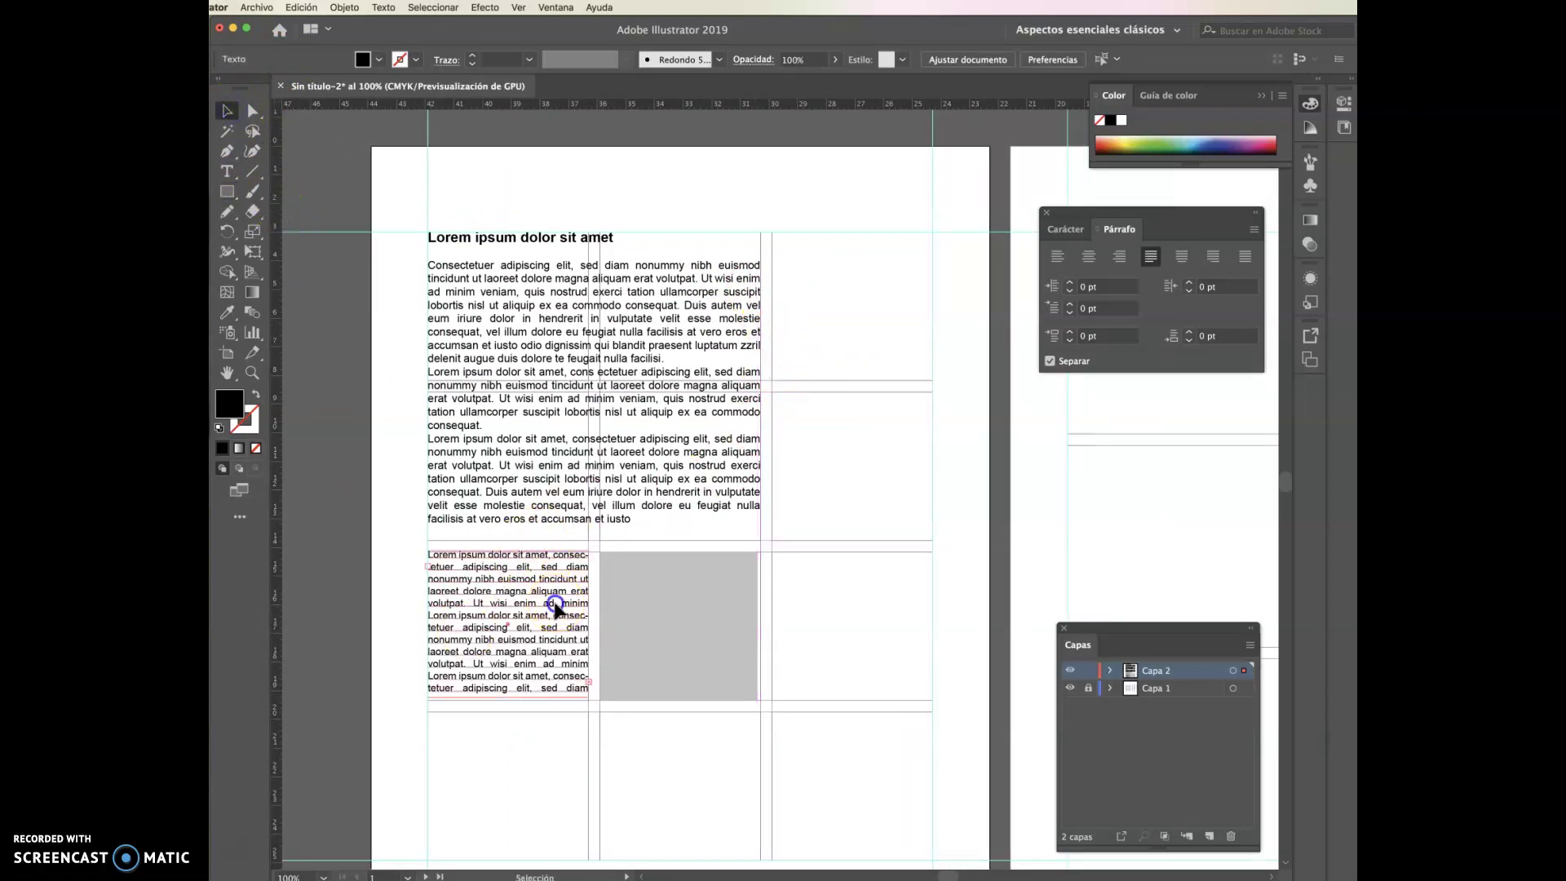
left_click_drag(511, 549, 508, 565)
left_click(227, 171)
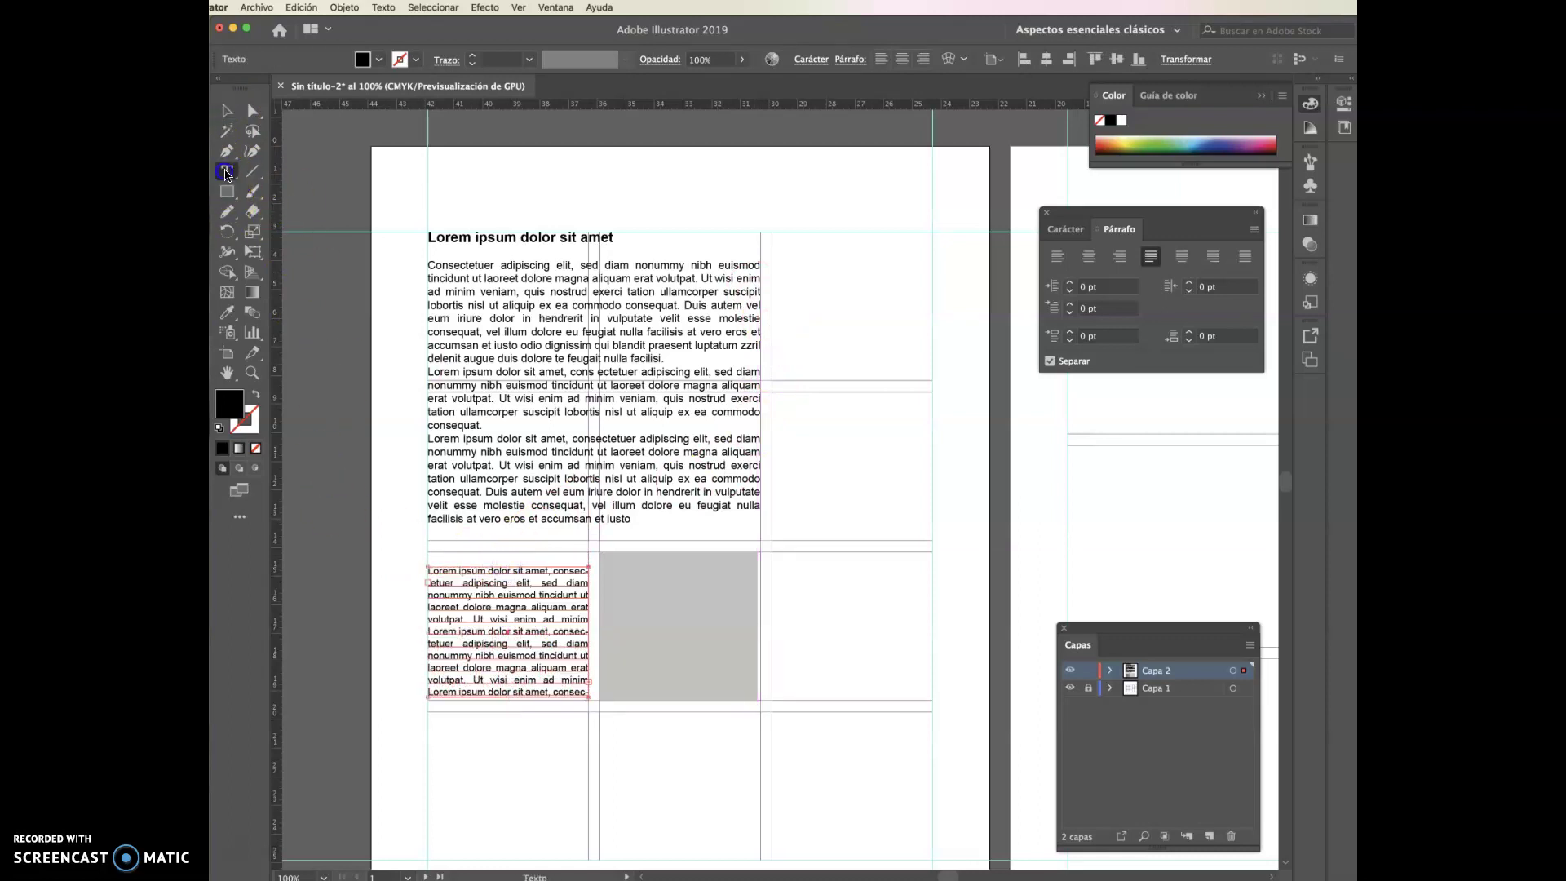
left_click(513, 573)
key("Return")
key("Return")
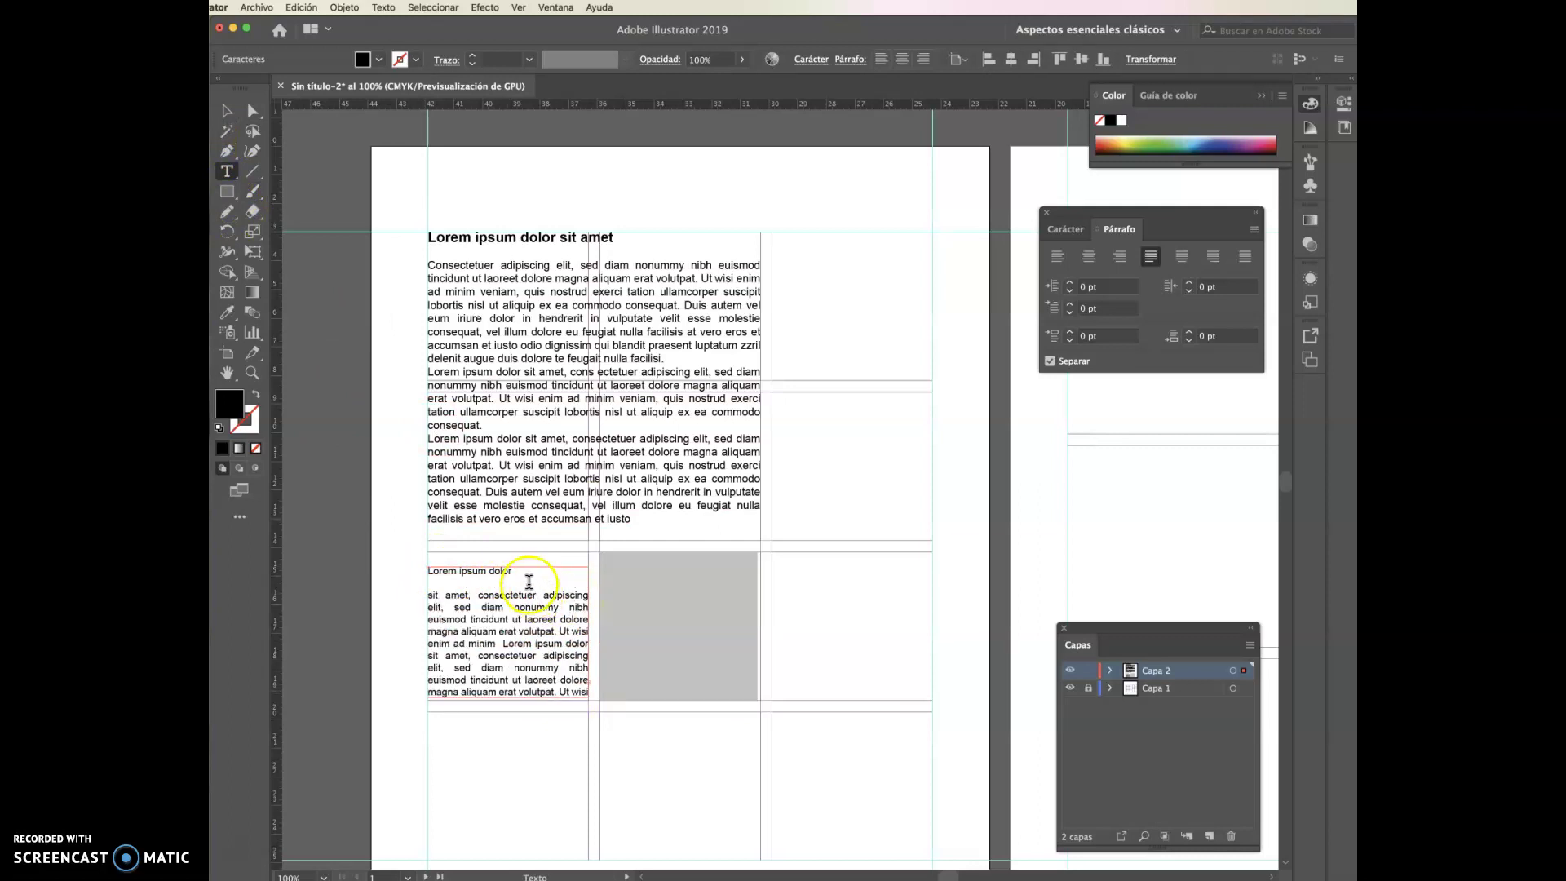
- Set the heading "Lorem ipsum dolor" to Bold Italic and raise the frame's upper edge to the start of the third grid row
left_click(1067, 230)
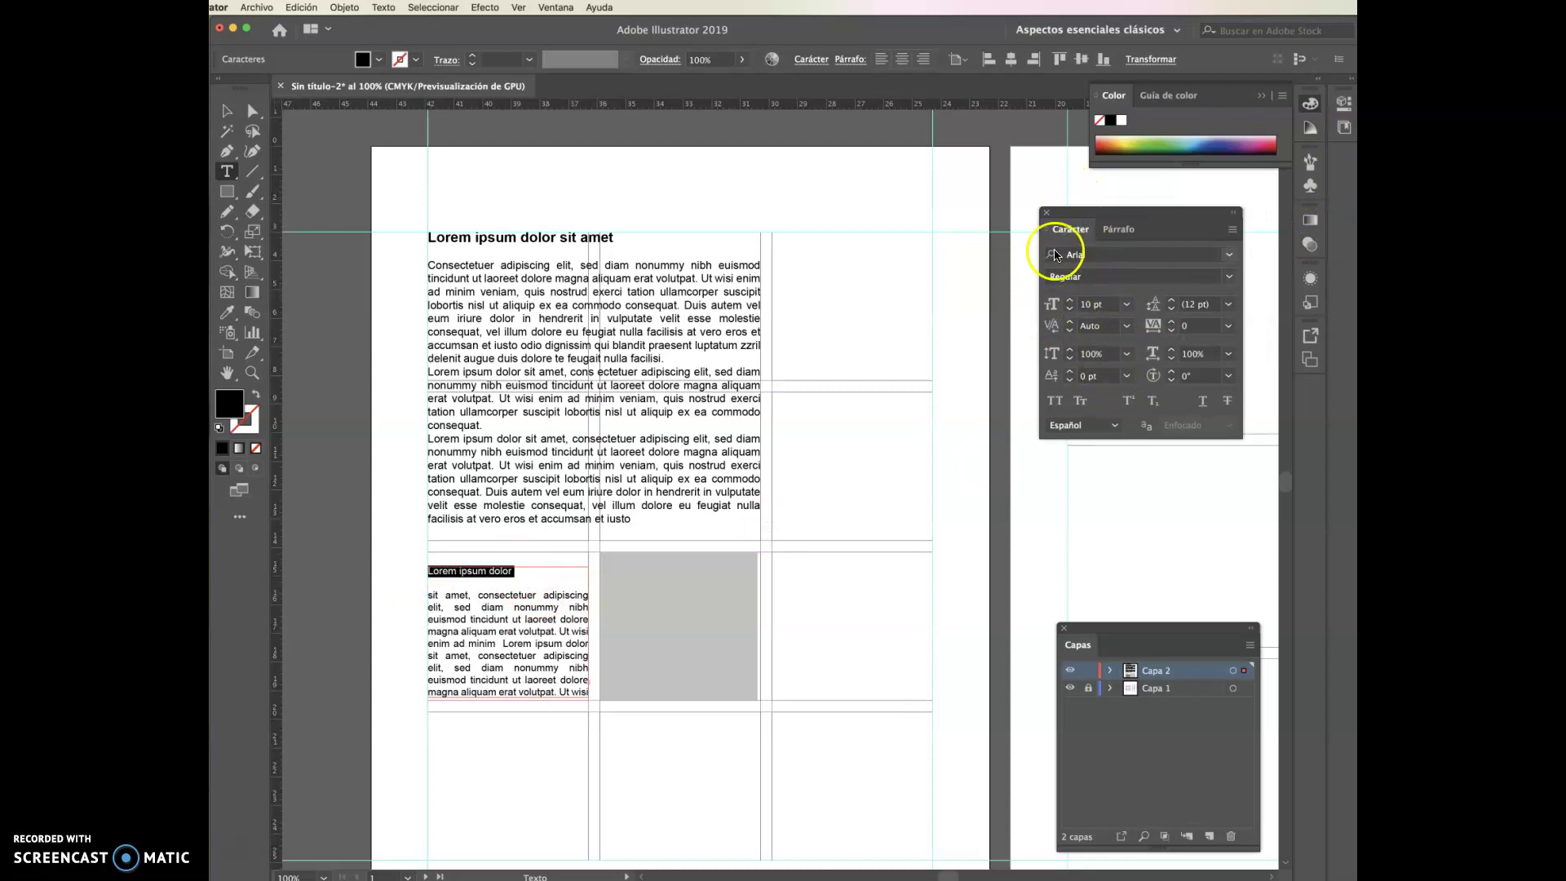
left_click(1229, 276)
left_click(1097, 350)
left_click(233, 119)
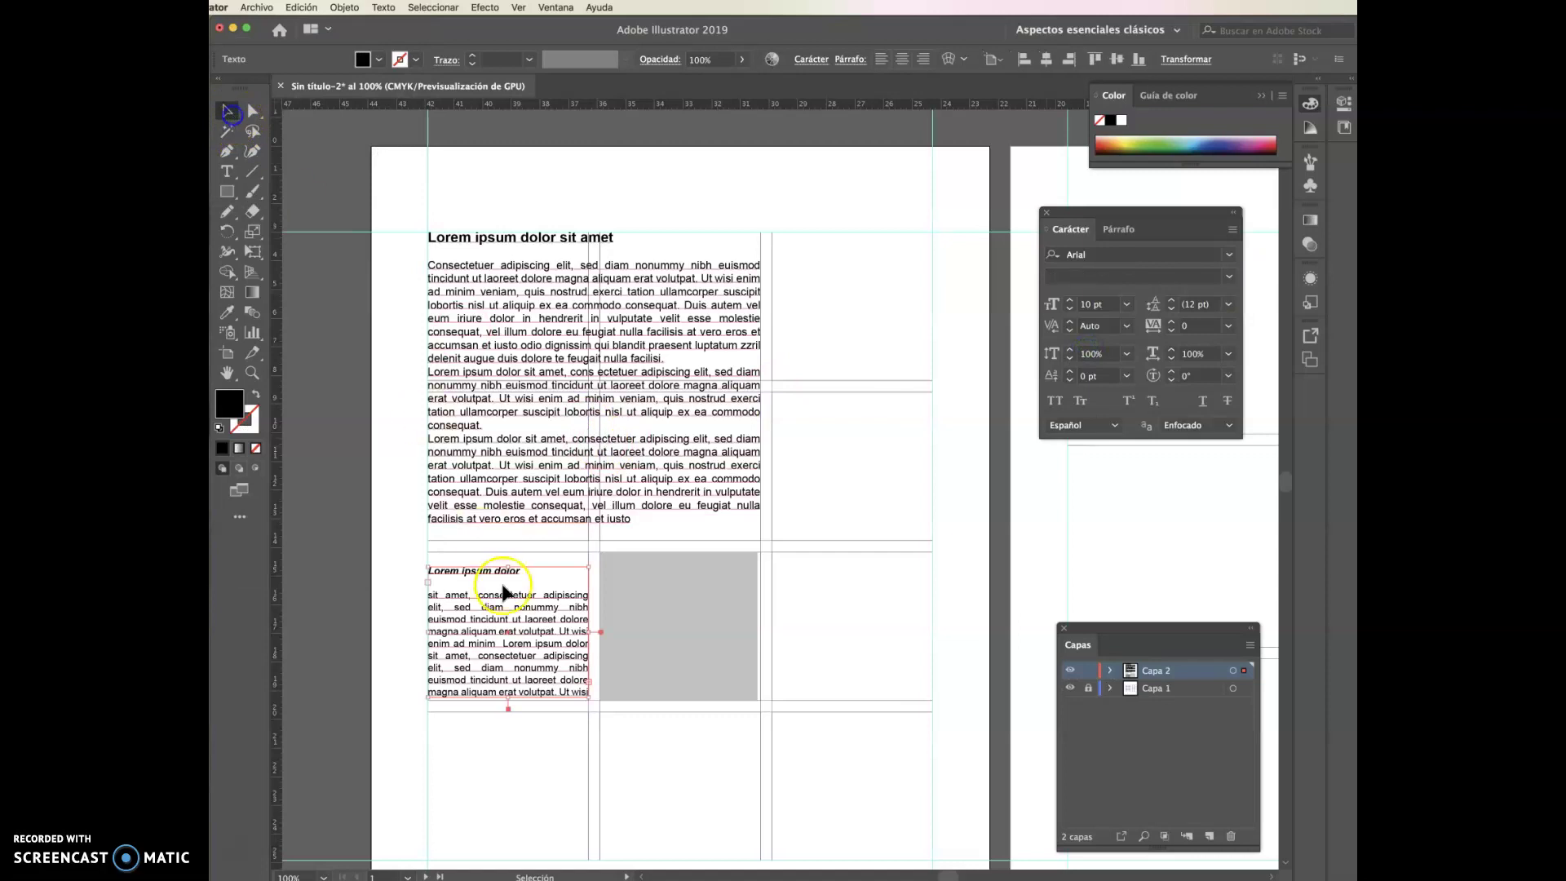
left_click_drag(500, 569, 507, 555)
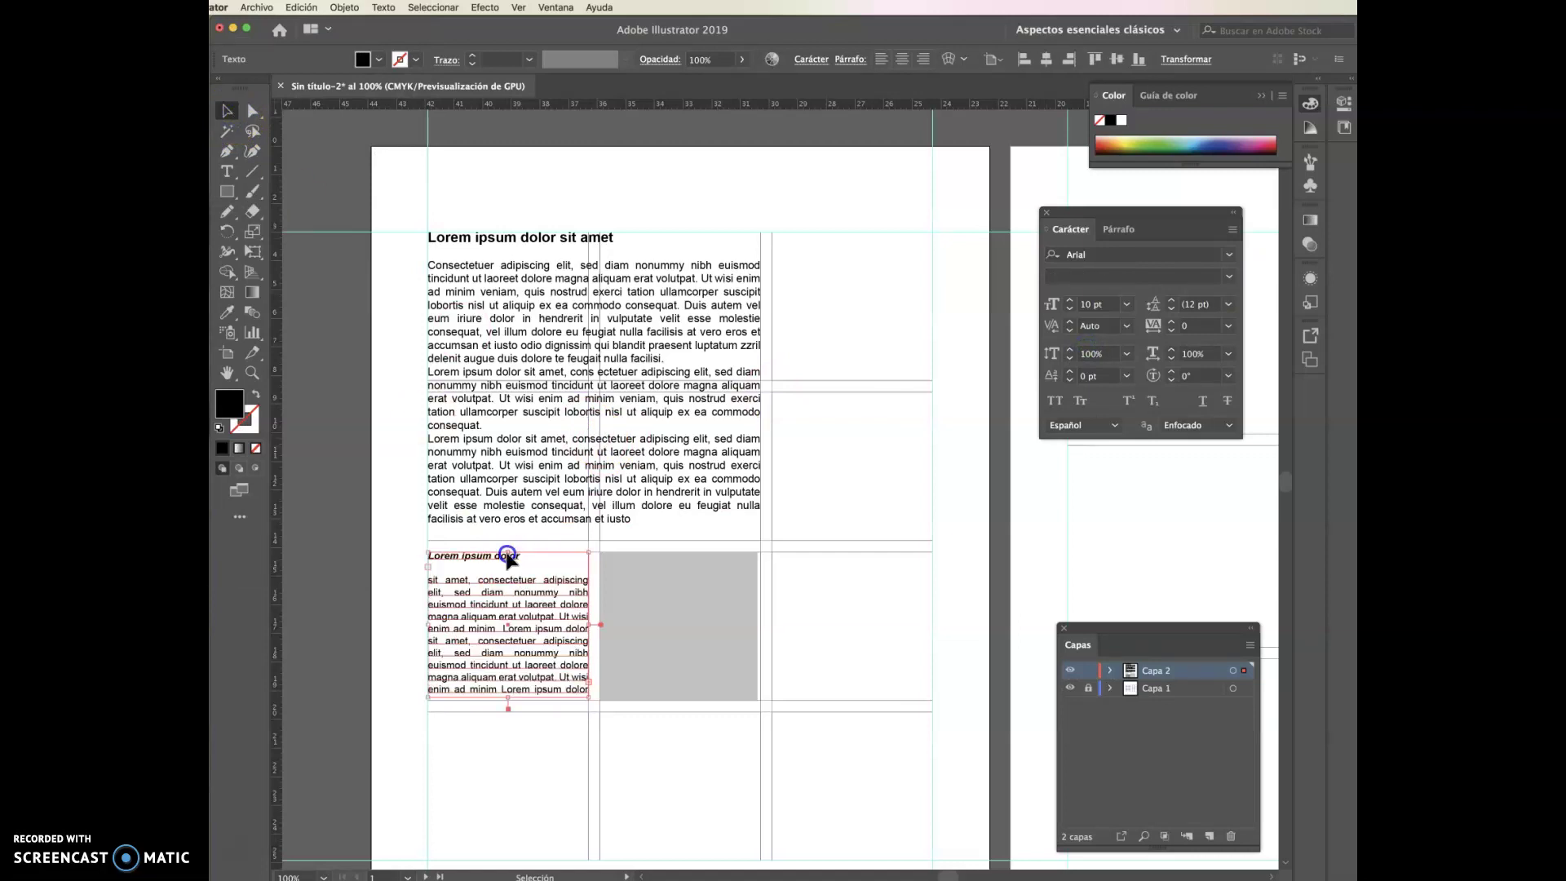
left_click(598, 715)
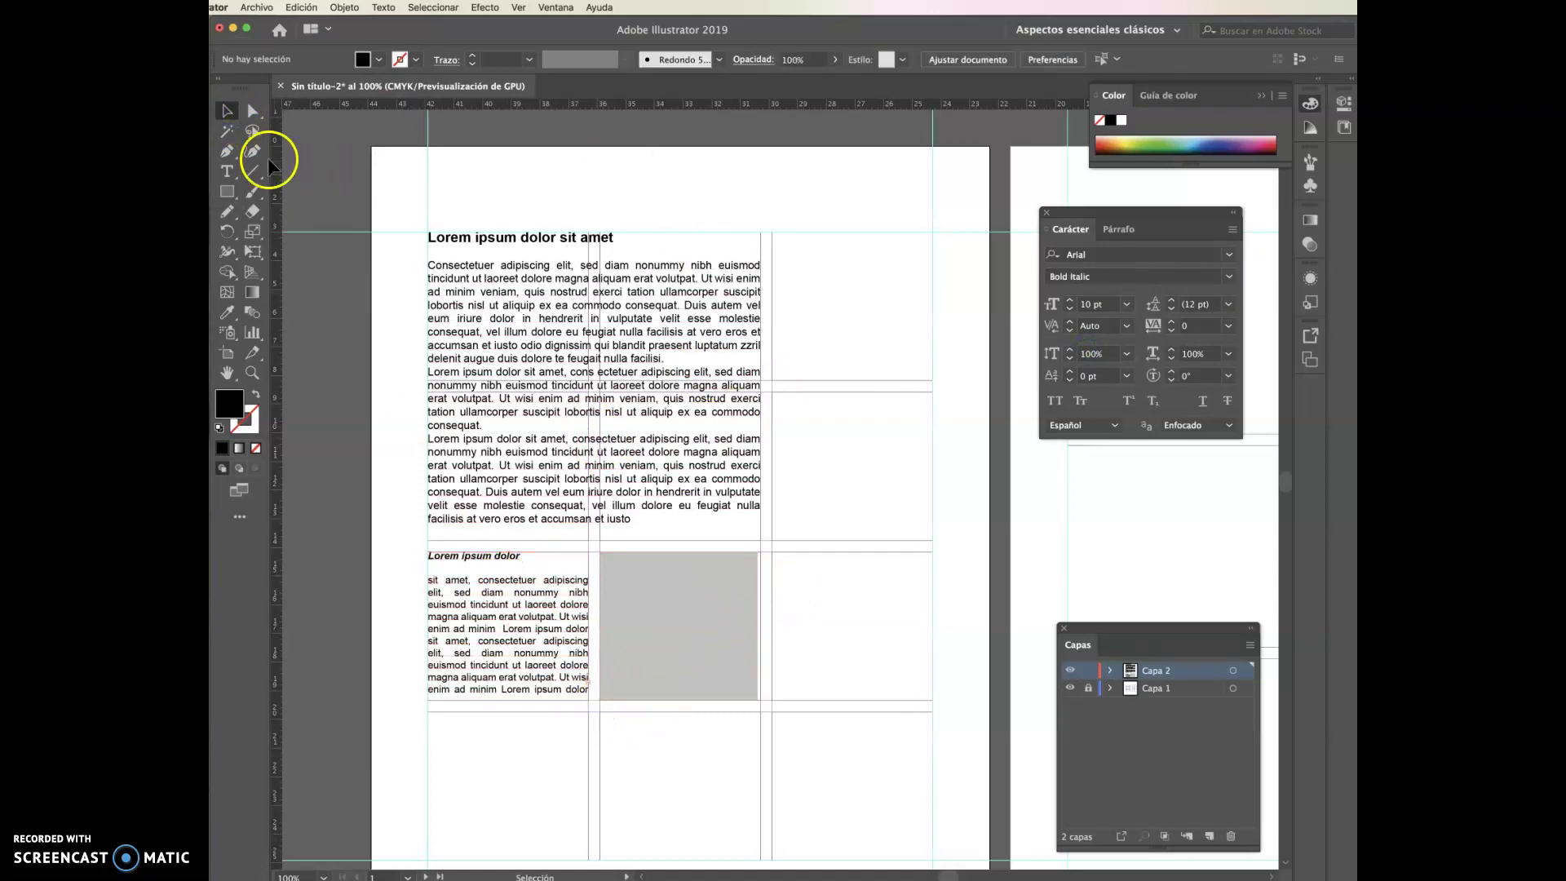
- Draw a rectangle in the third column across the first two grid rows and fill it with grey bababa
left_click(227, 191)
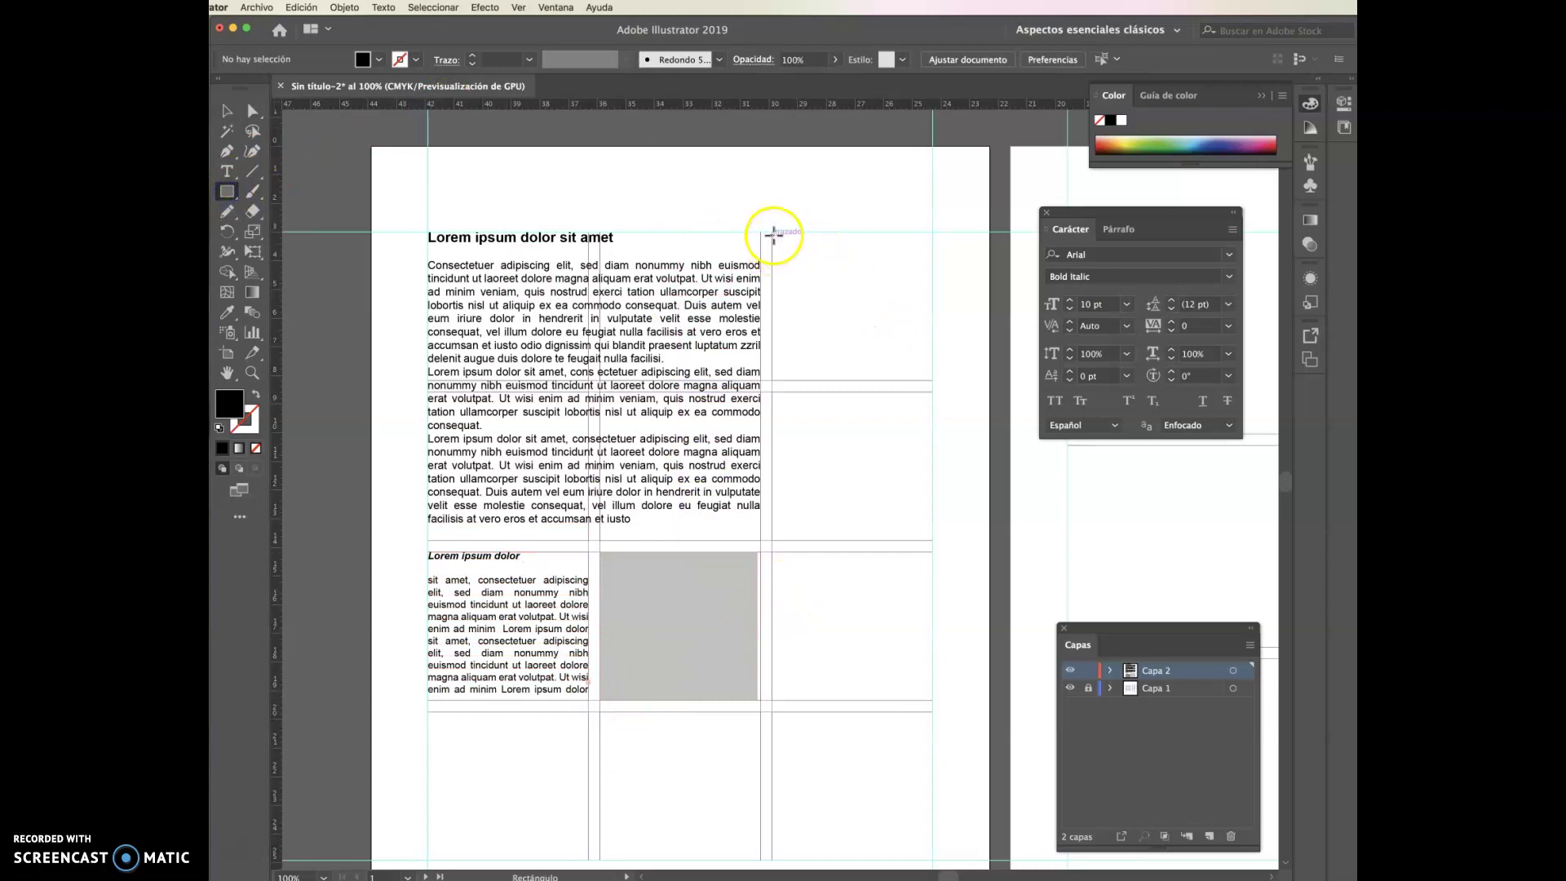
mouse_move(774, 234)
left_mouse_down()
mouse_move(908, 428)
mouse_move(932, 540)
left_mouse_up()
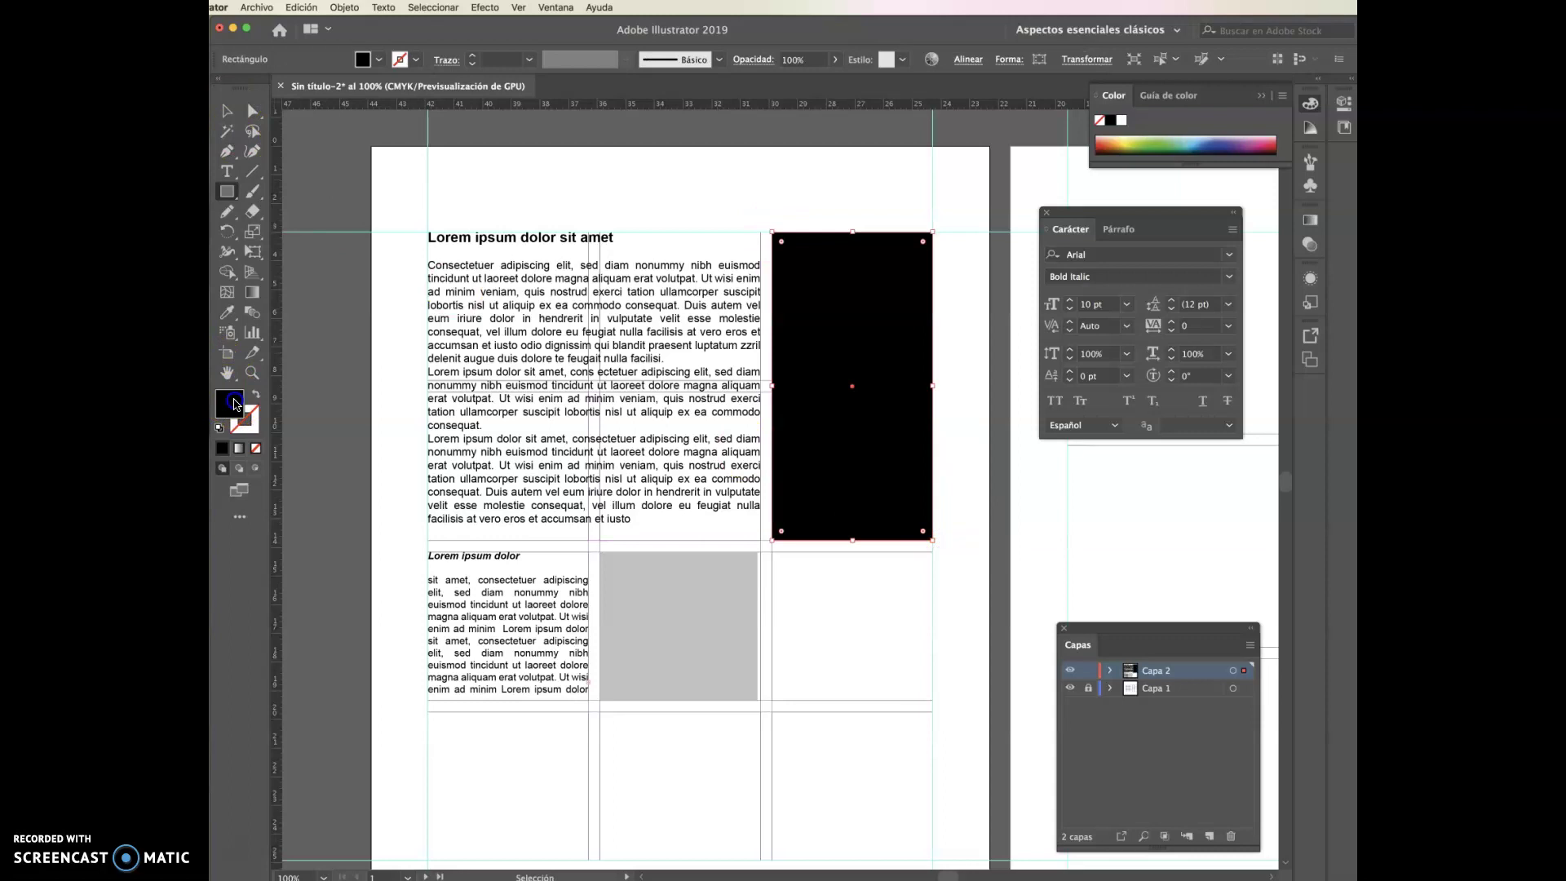
double_click(233, 402)
left_click(712, 429)
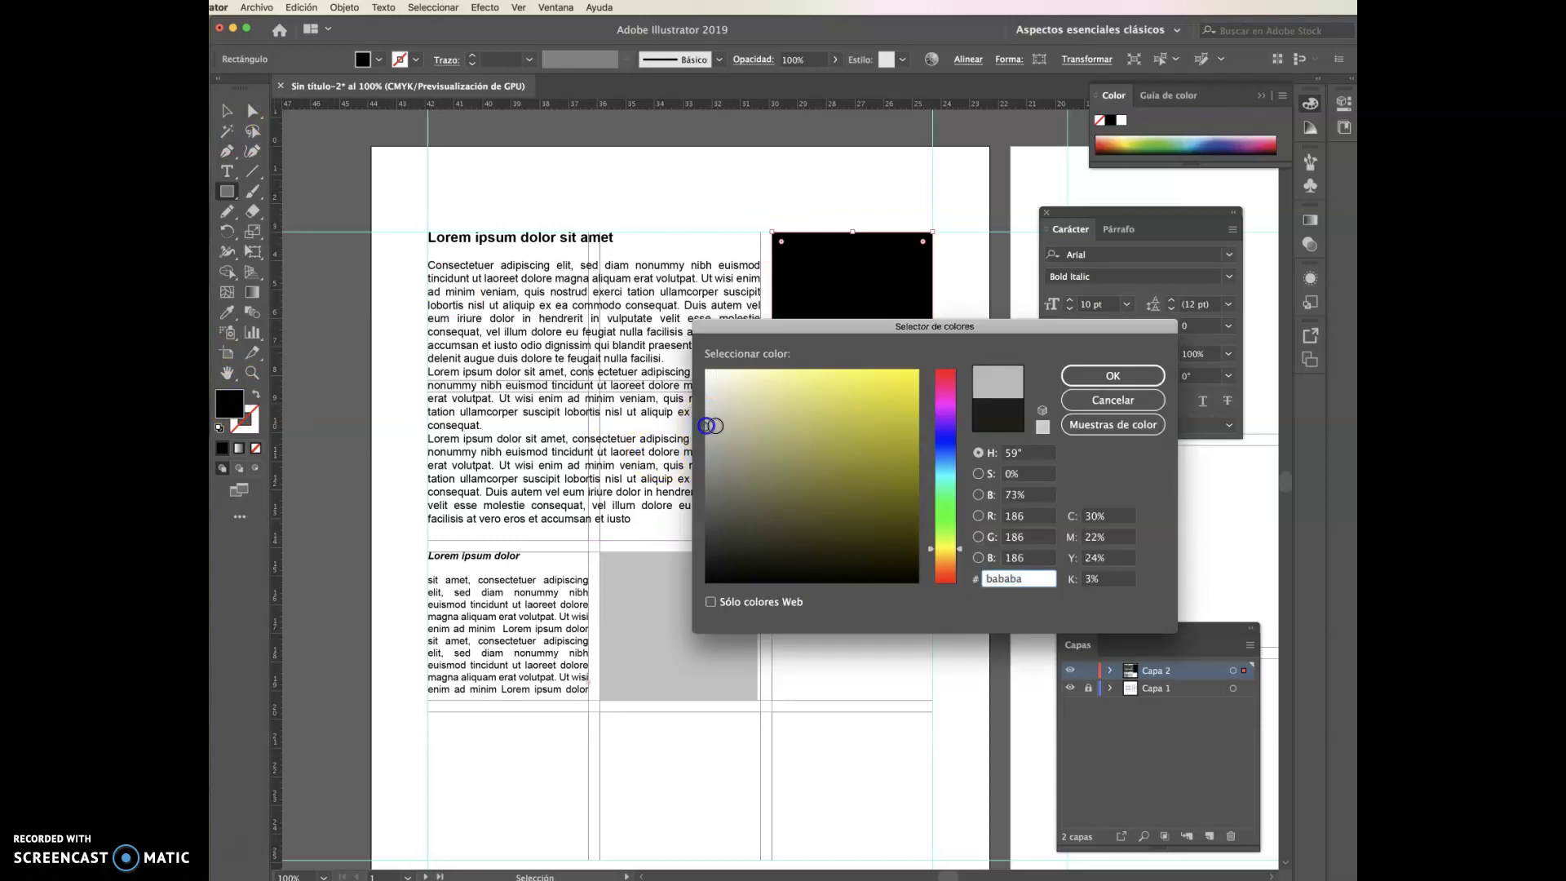
left_click(1089, 374)
- Lower the tall grey rectangle's upper edge to align with the first line of the body text
left_click(218, 110)
left_click_drag(852, 233, 846, 265)
left_click(845, 212)
- View the whole page and toggle the visibility of the grid layer Capa 1 to check the layout with and without grid lines
scroll(842, 367, "down", 3)
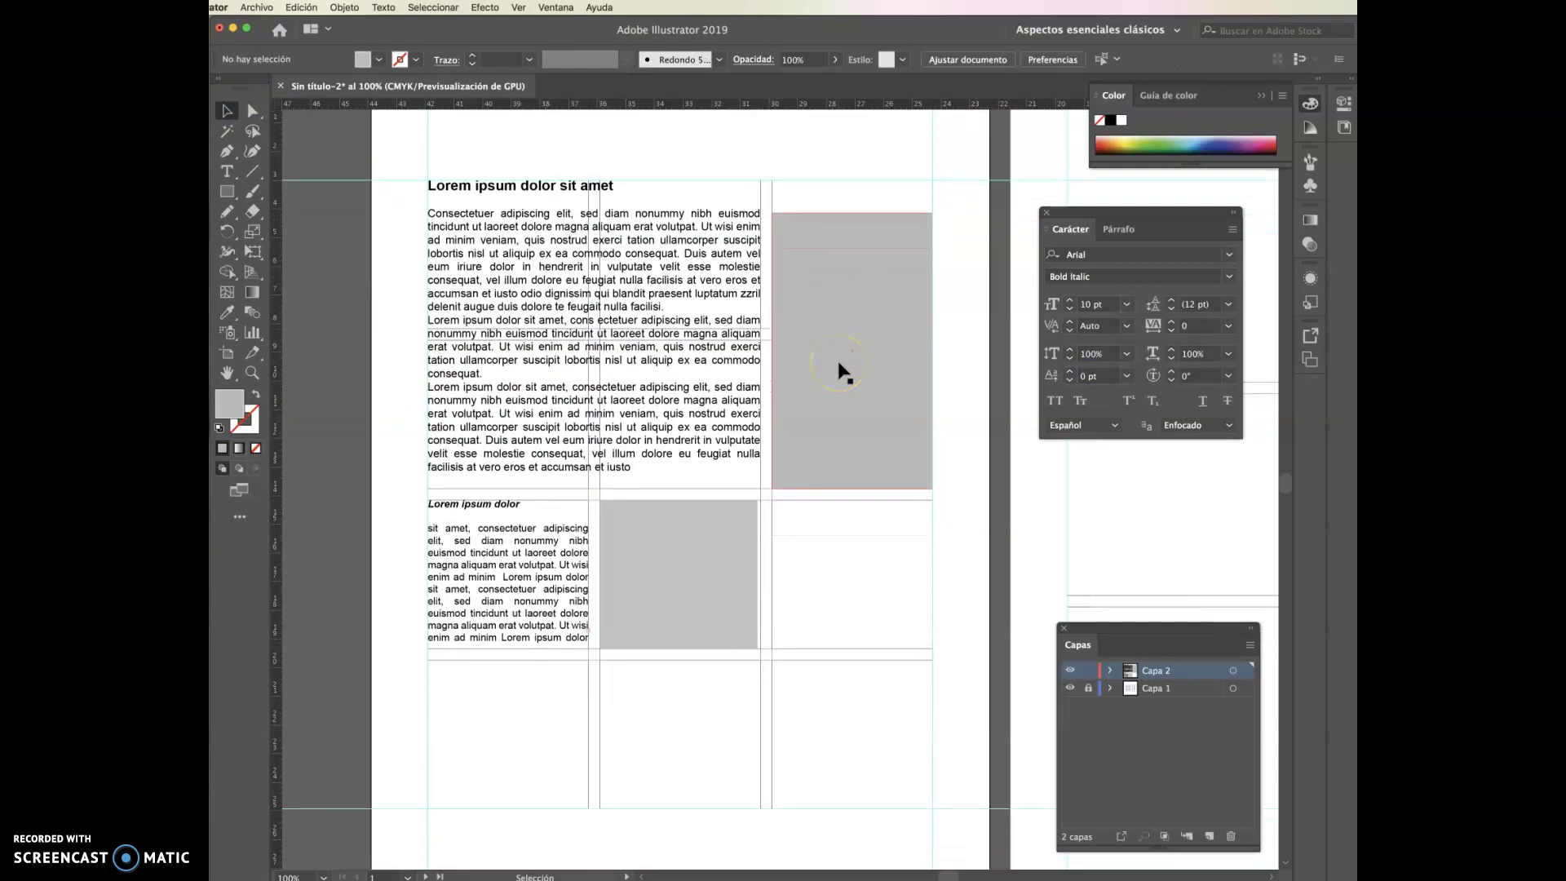
scroll(843, 371, "down", 2)
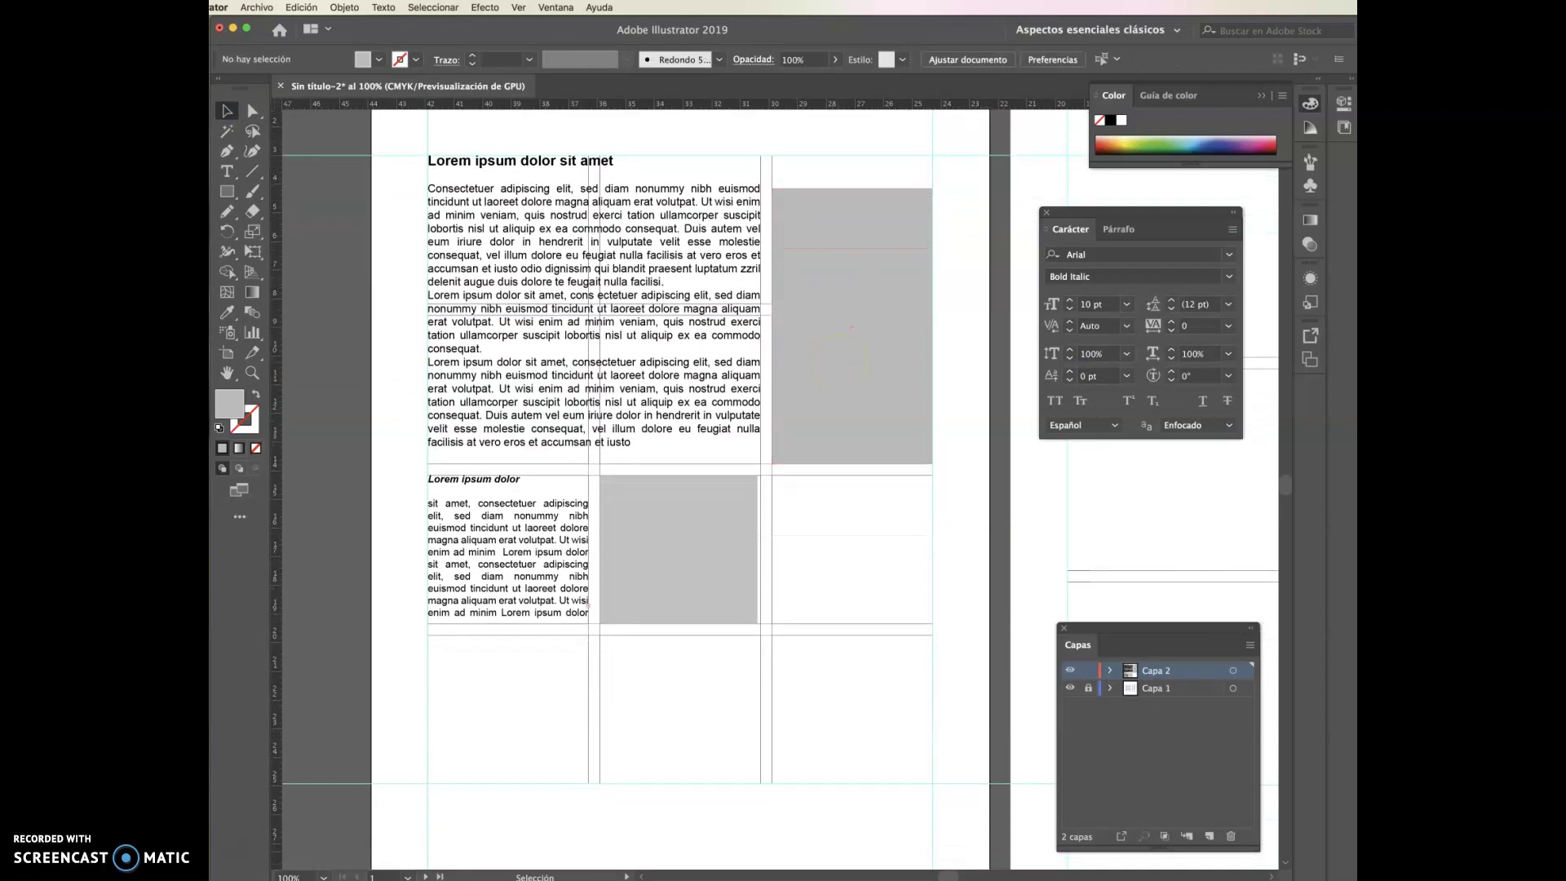
left_click(253, 373)
left_click(598, 376, "alt")
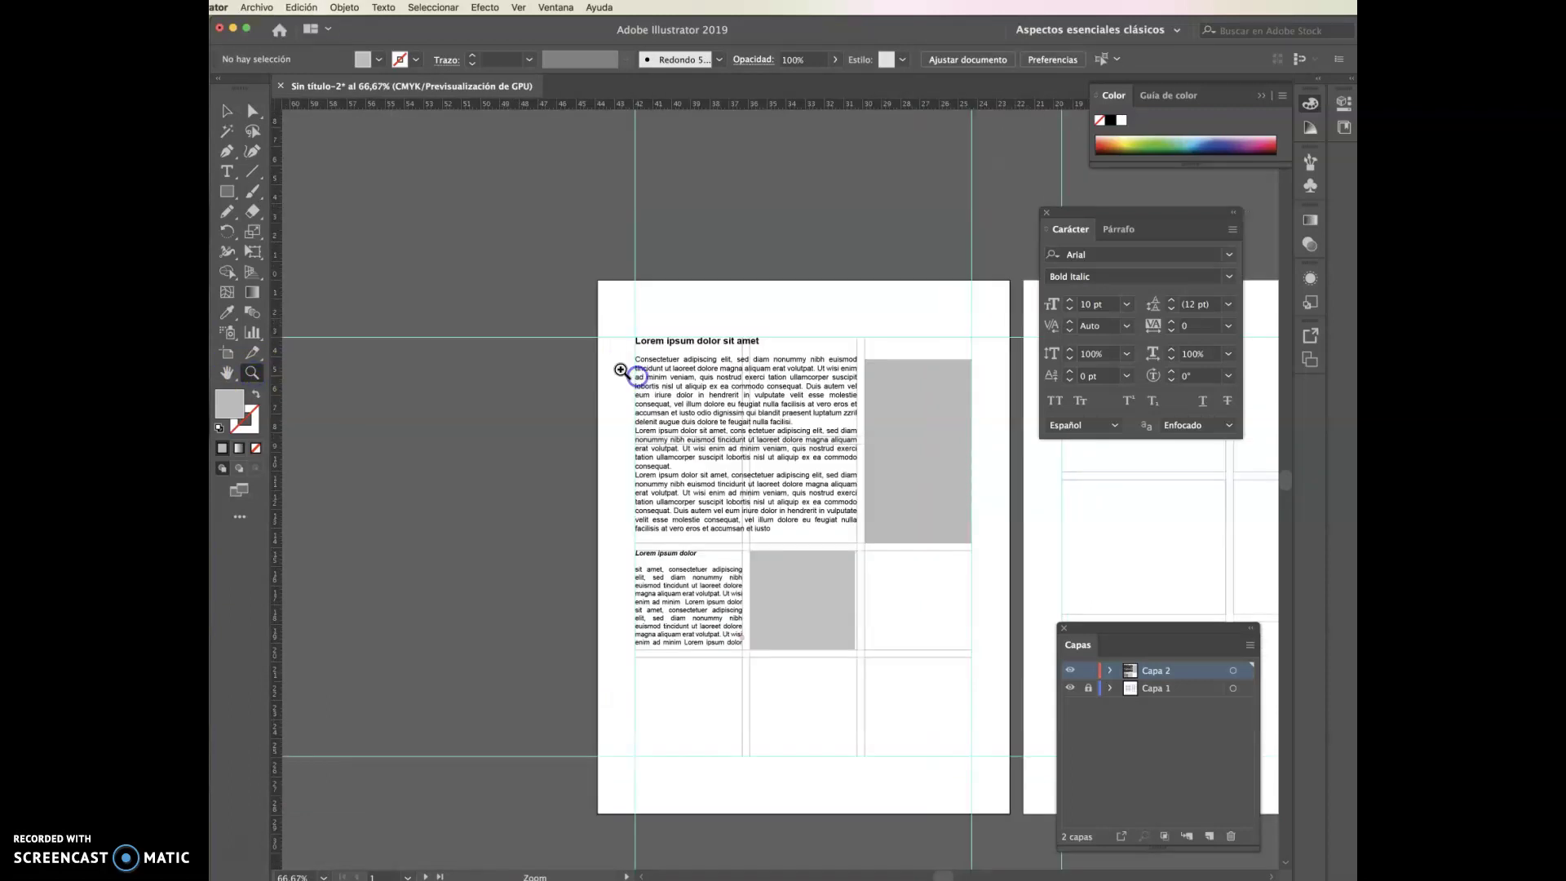
left_click(227, 112)
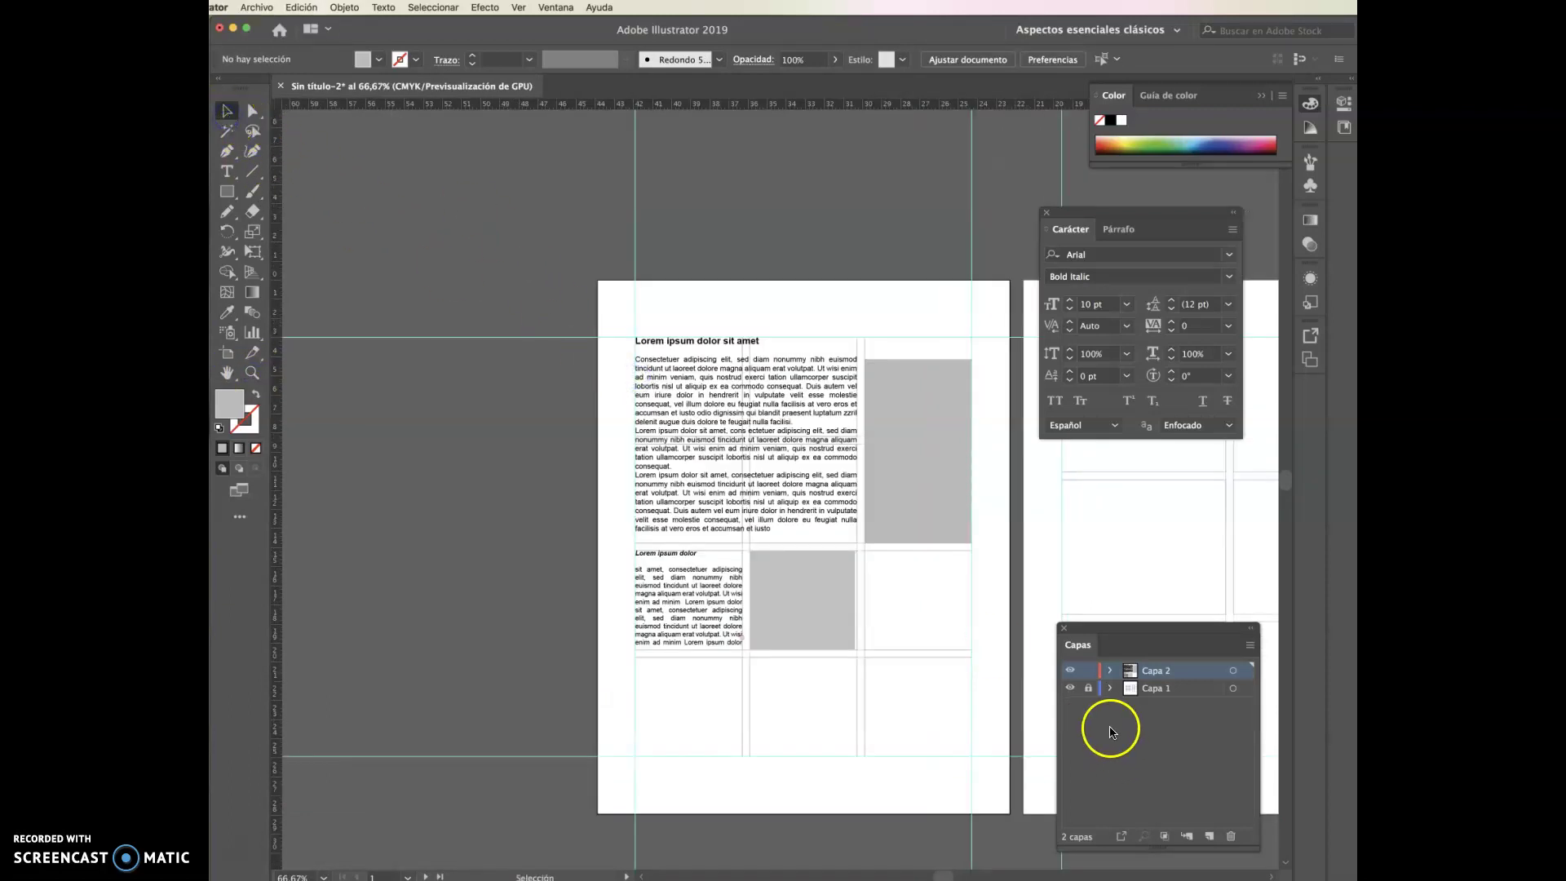
left_click(1068, 690)
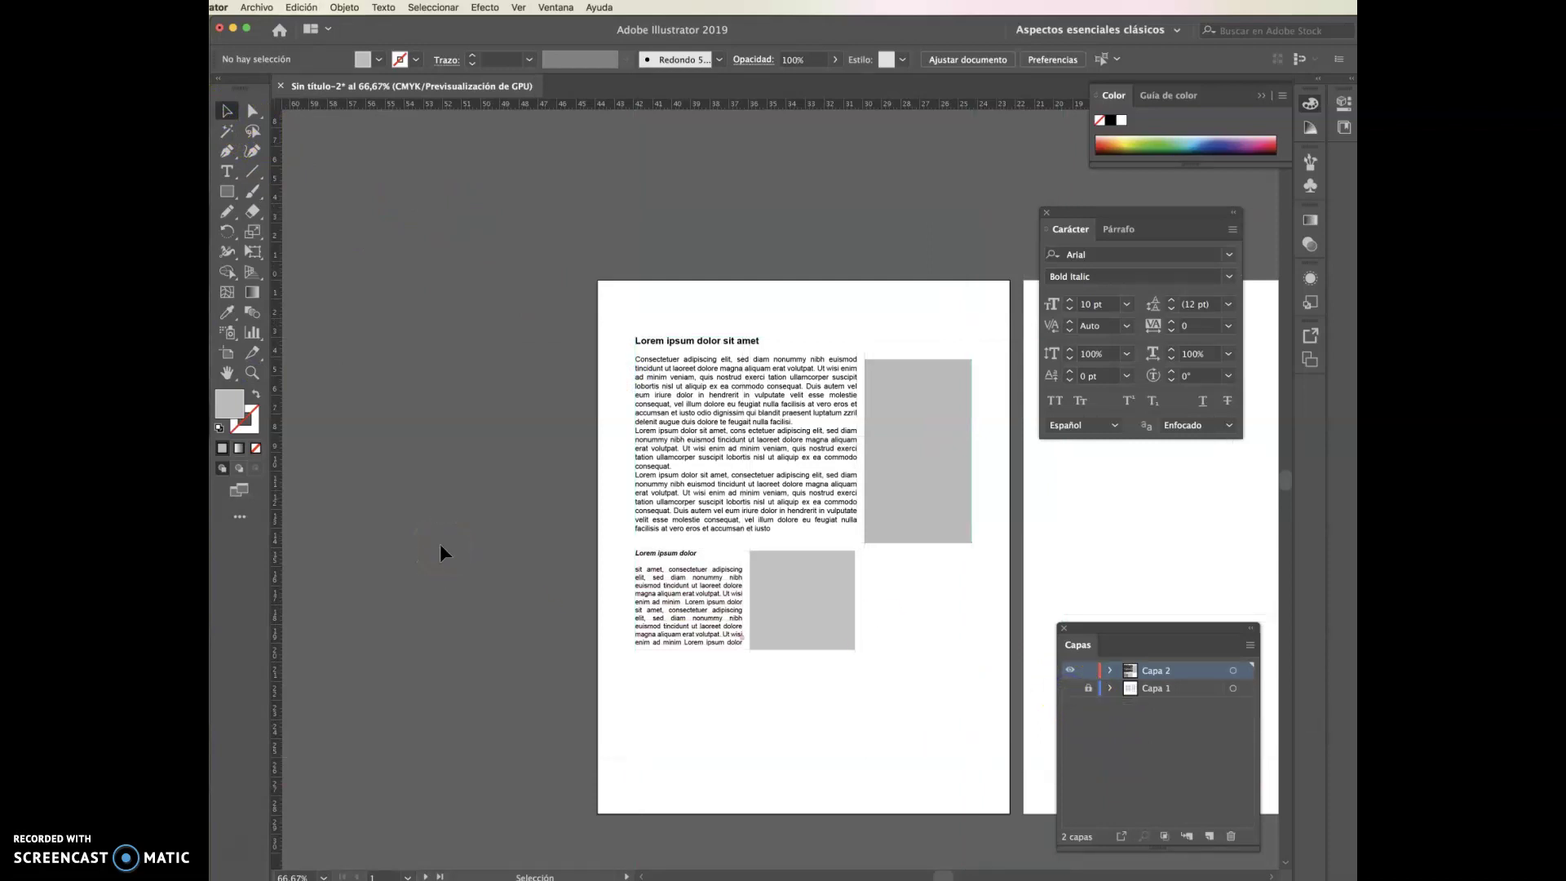
left_click(1071, 690)
left_click(1071, 690)
left_click(1071, 690)
left_click(1071, 690)
left_click(1071, 690)
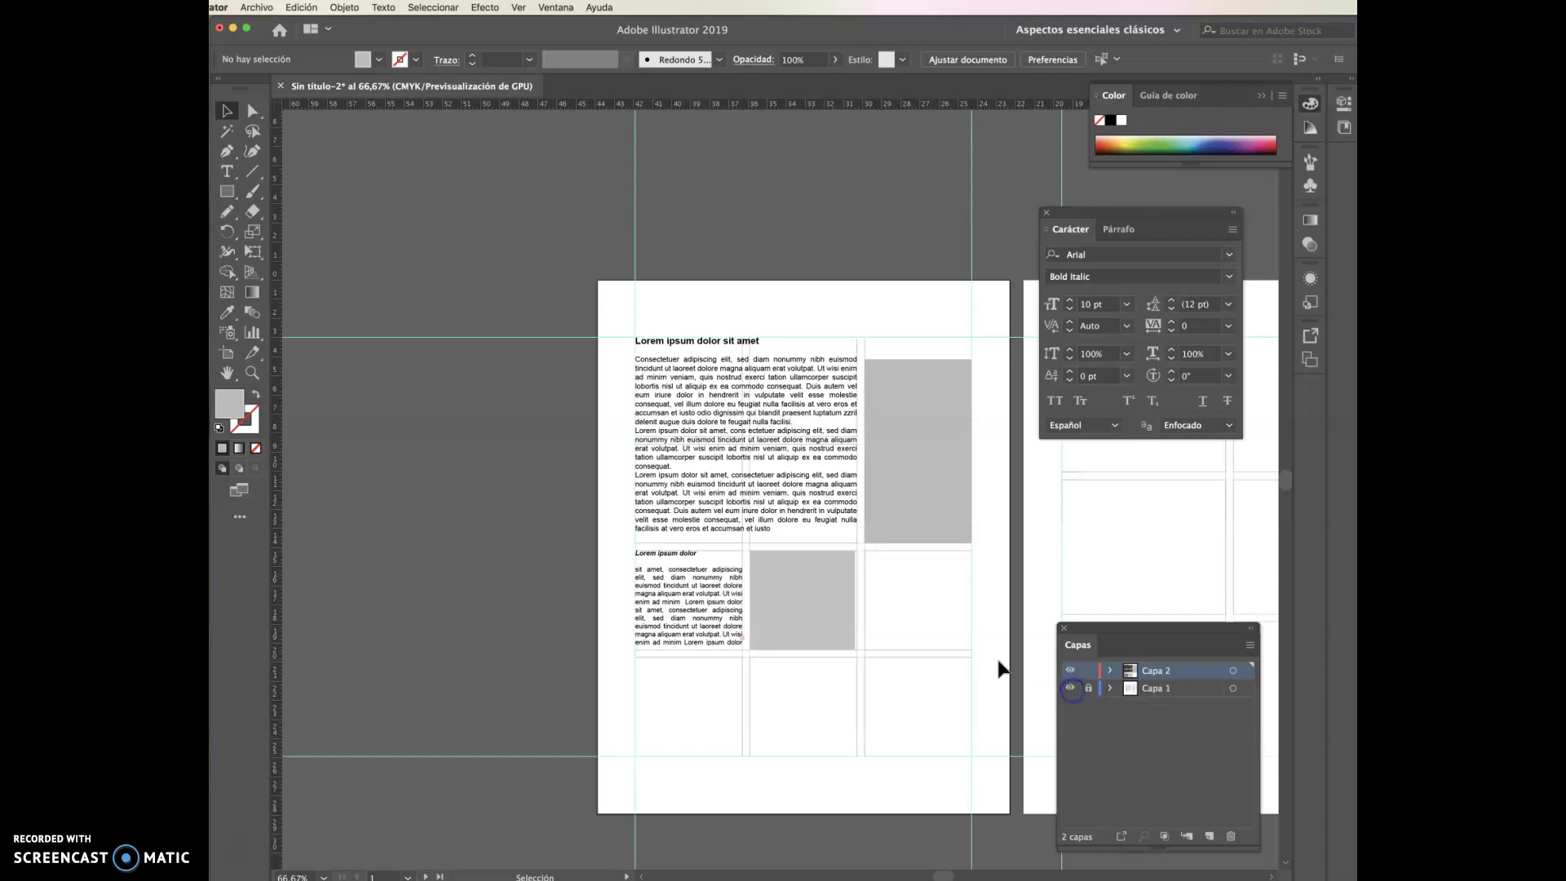
left_click(227, 126)
left_click(650, 563)
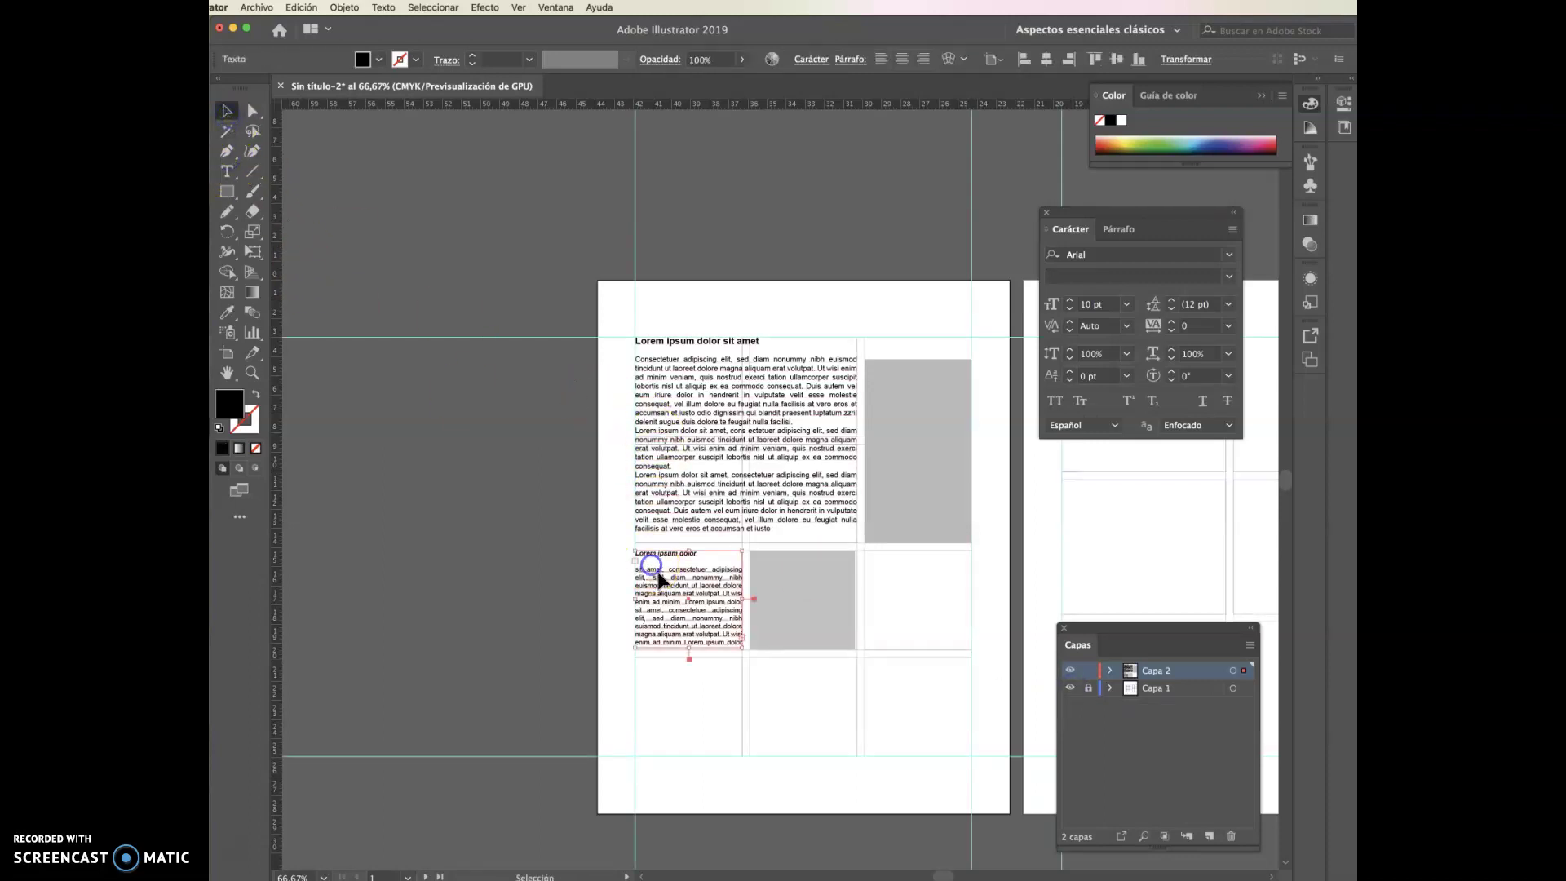
left_click_drag(660, 579, 815, 531)
left_click(815, 540, "ctrl")
key("ctrl+z")
- Duplicate the small text frame into the third column of the third grid row
left_click(715, 594)
left_click_drag(742, 600, 945, 628)
left_click(837, 706)
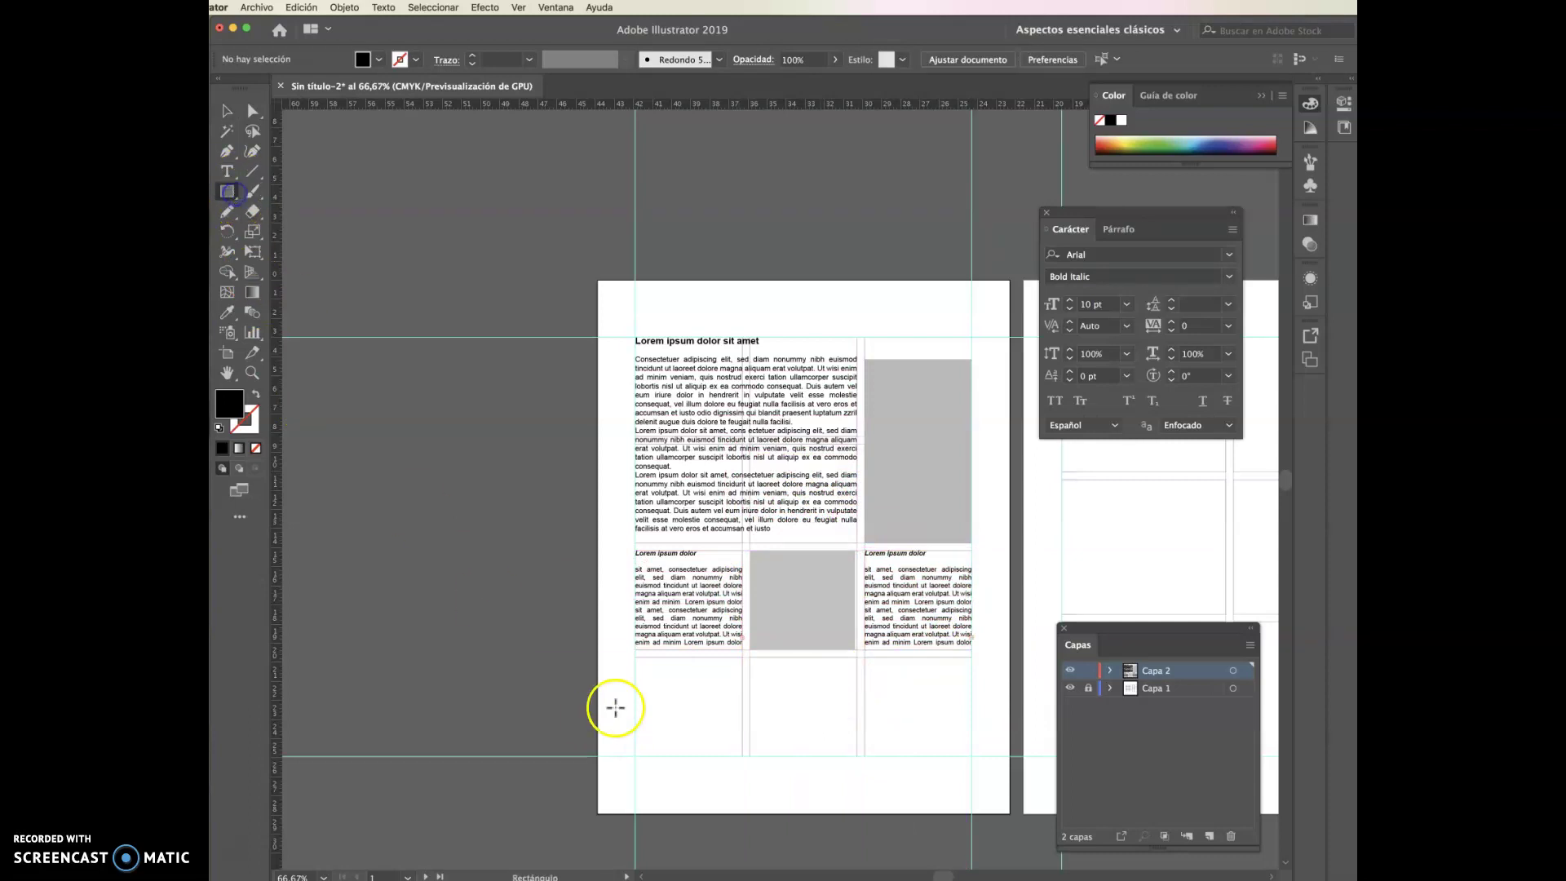
- Draw a rectangle across all three columns of the fourth grid row and give it the tall rectangle's grey fill with the Eyedropper
left_click_drag(636, 658, 973, 757)
left_click(228, 312)
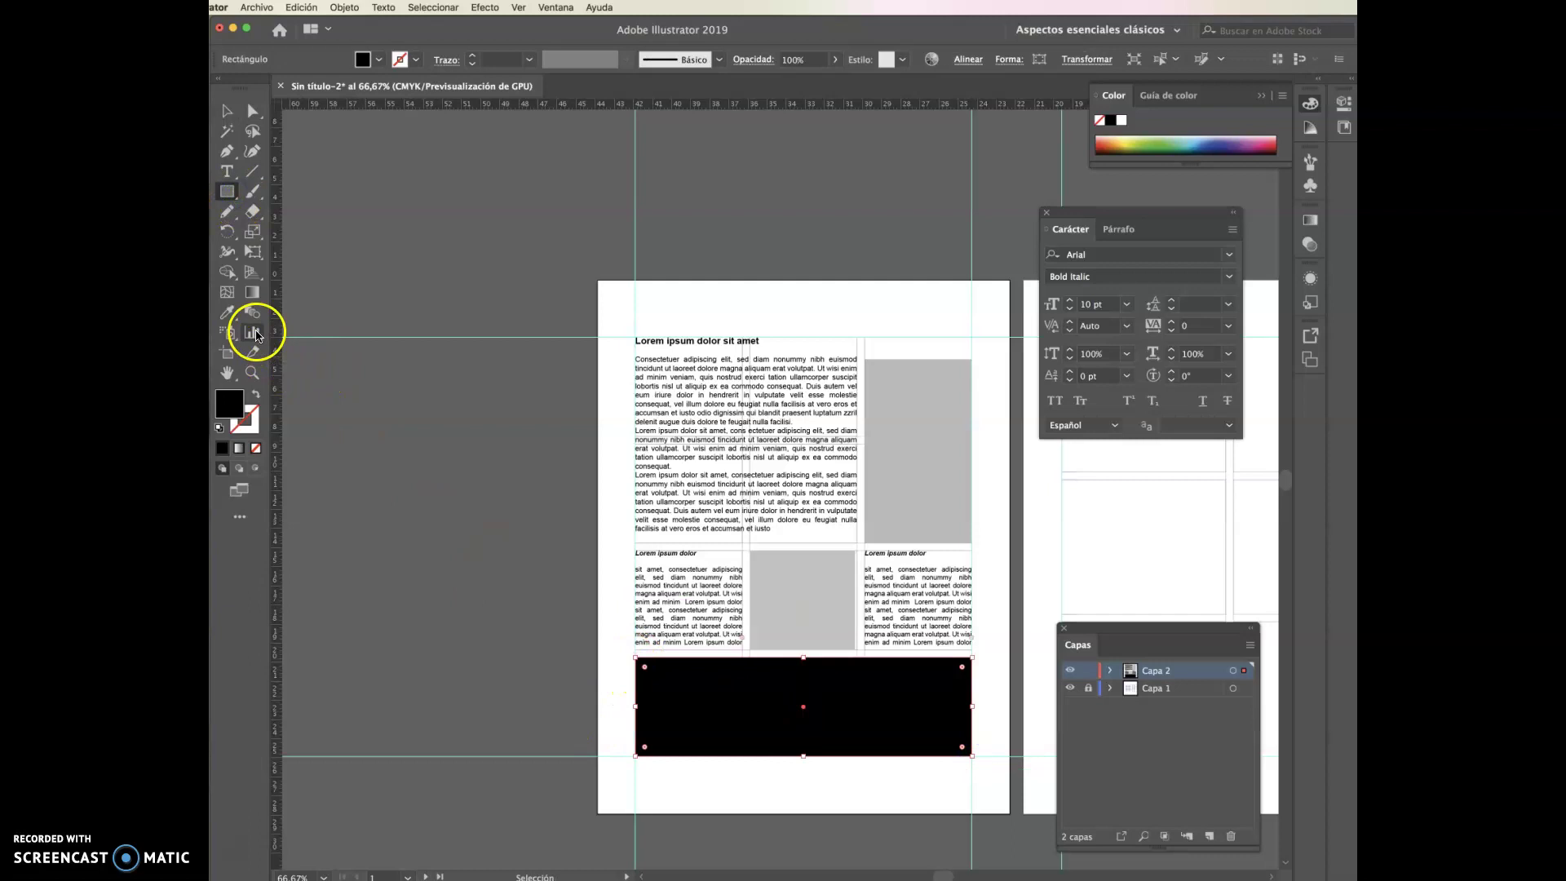
left_click(931, 473)
left_click(228, 111)
left_click(335, 161)
- Hide the grid layer Capa 1 to show the finished page without grid lines, beside the second artboard
left_click(1074, 695)
key("space")
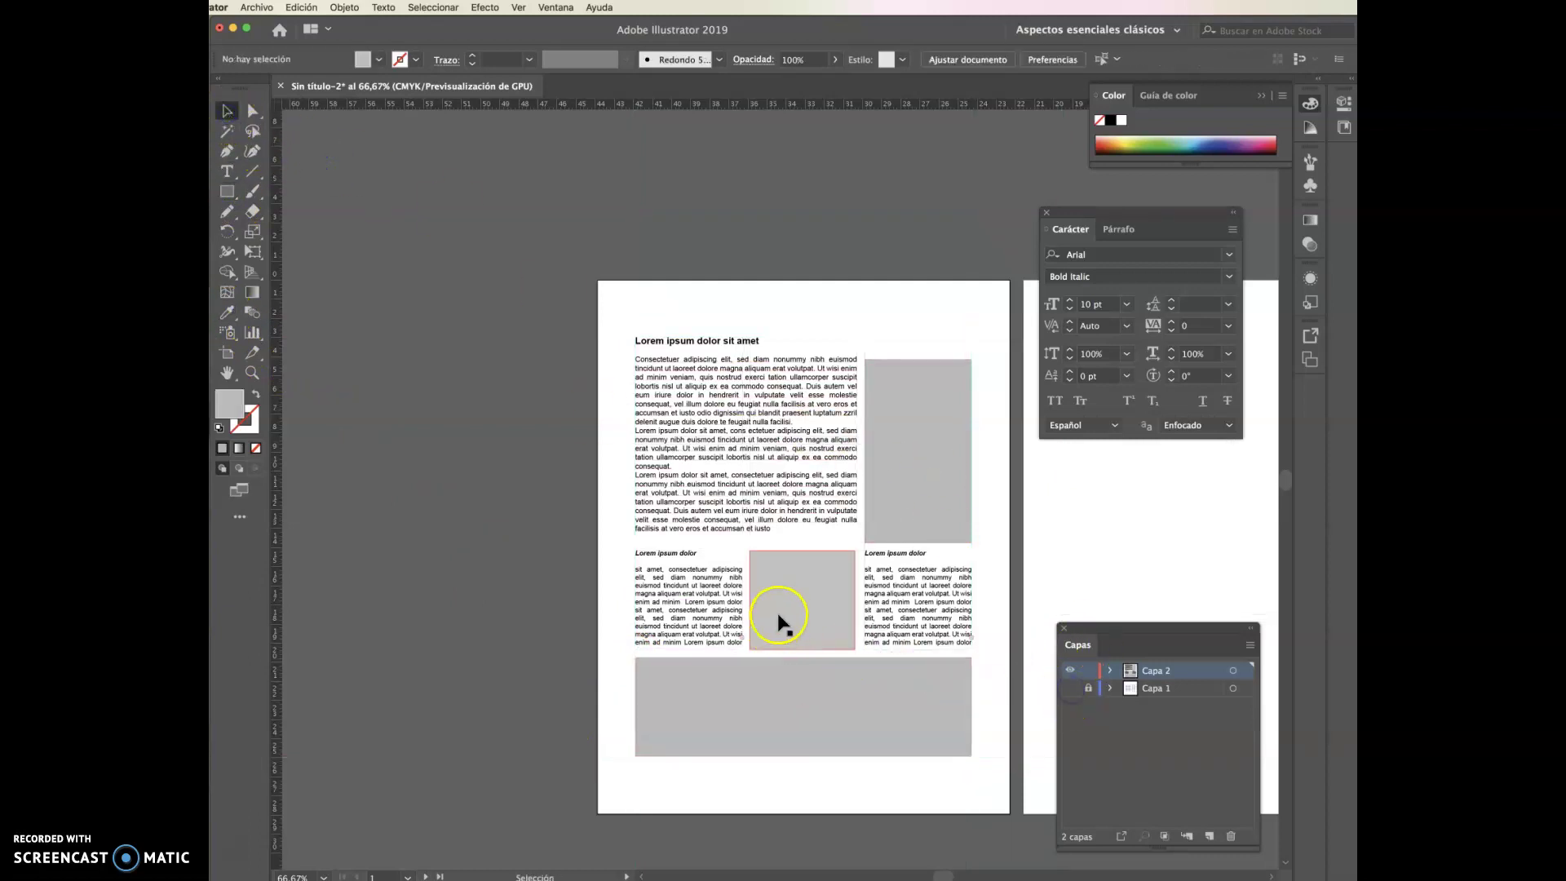
left_click_drag(989, 516, 725, 467)
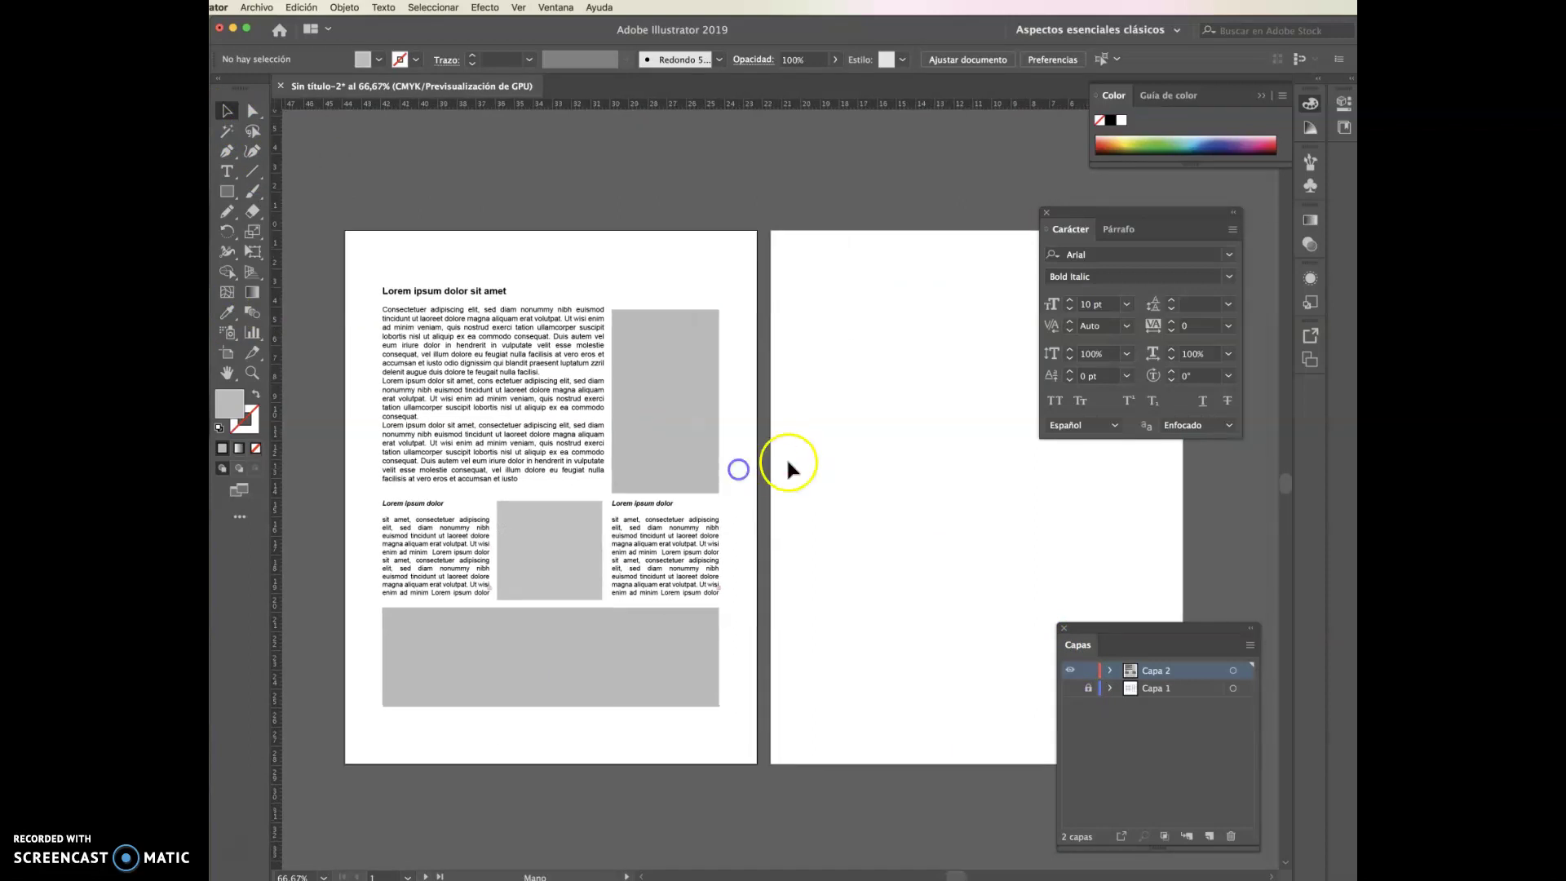